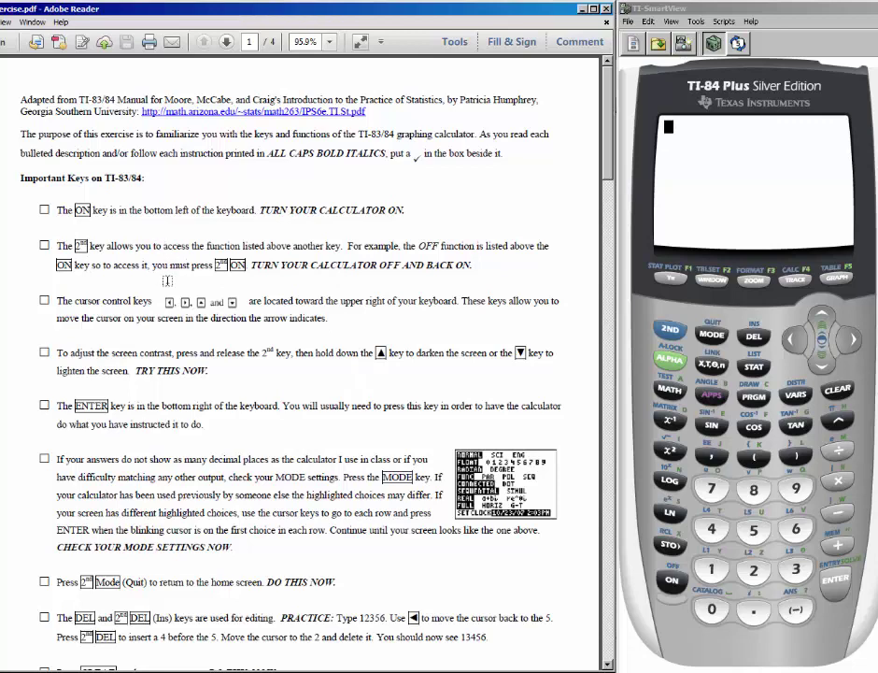
# - Highlight "ON key", "2nd ON" and "2nd key" in the worksheet's first two items, and switch the calculator off
pyautogui.moveTo(75, 209); pyautogui.dragTo(108, 209)
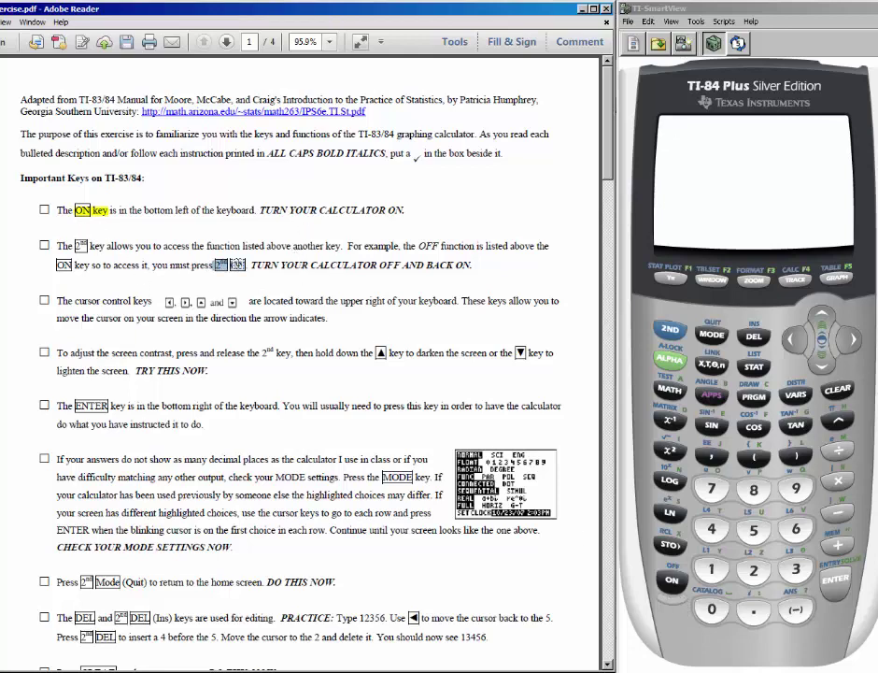
pyautogui.moveTo(214, 265); pyautogui.dragTo(245, 265)
pyautogui.moveTo(75, 245); pyautogui.dragTo(105, 246)
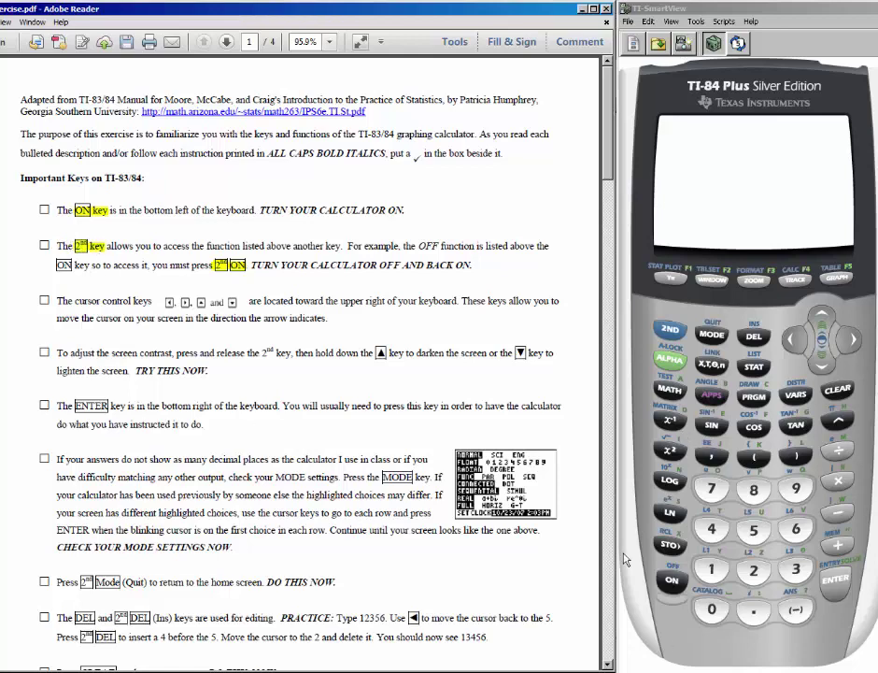
pyautogui.click(670, 332)
pyautogui.click(681, 578)
# - Highlight "screen contrast", "2nd key, then hold down the ▲ key" and the ▼ key wording in the contrast item
pyautogui.moveTo(111, 353); pyautogui.dragTo(173, 353)
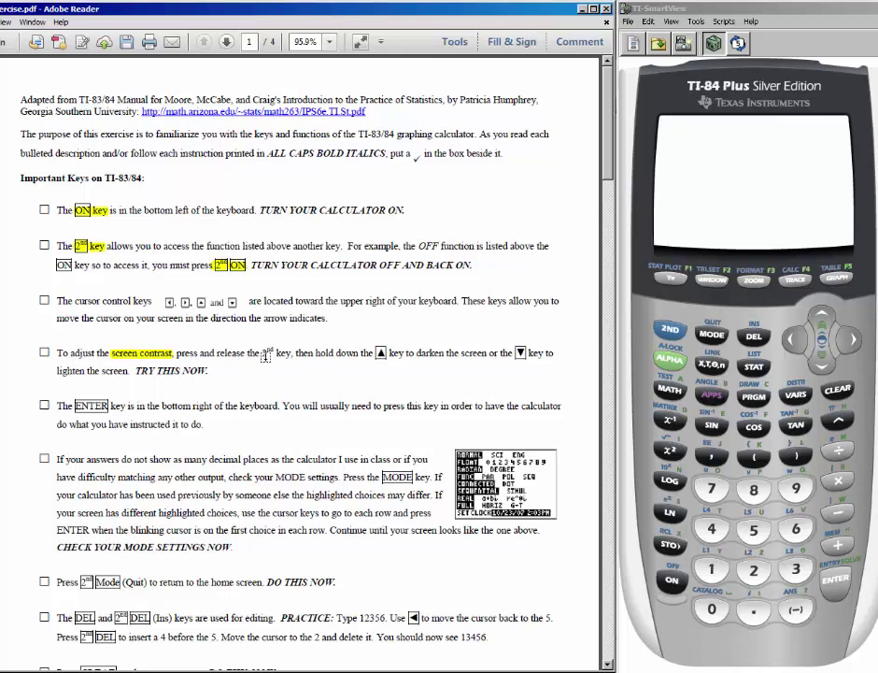
pyautogui.moveTo(262, 352); pyautogui.dragTo(392, 352)
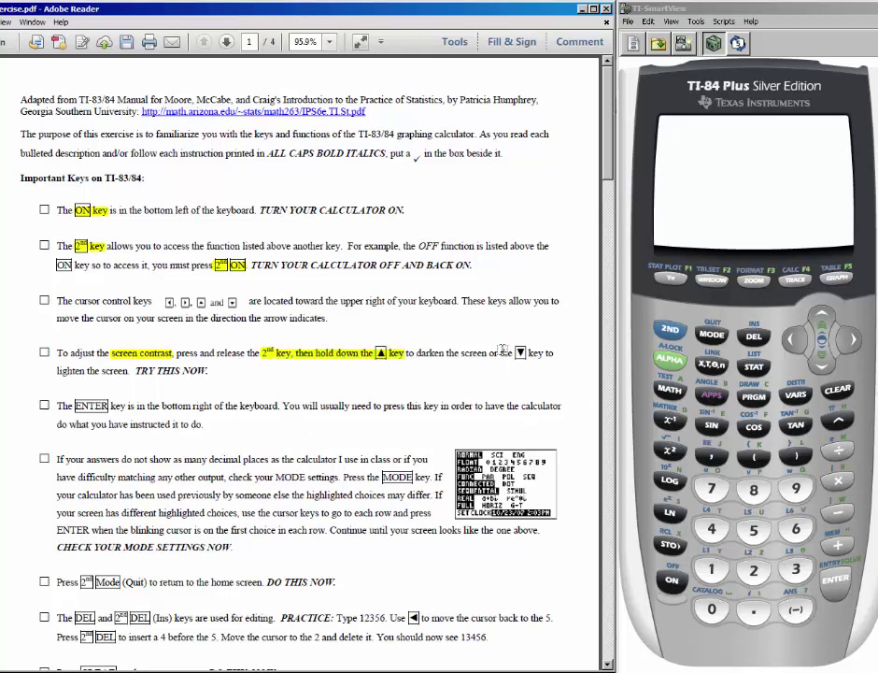
pyautogui.moveTo(500, 352); pyautogui.dragTo(546, 353)
# - Highlight the word "MODE" in the decimal-places item and open the calculator's mode settings
pyautogui.moveTo(612, 122); pyautogui.dragTo(609, 184)
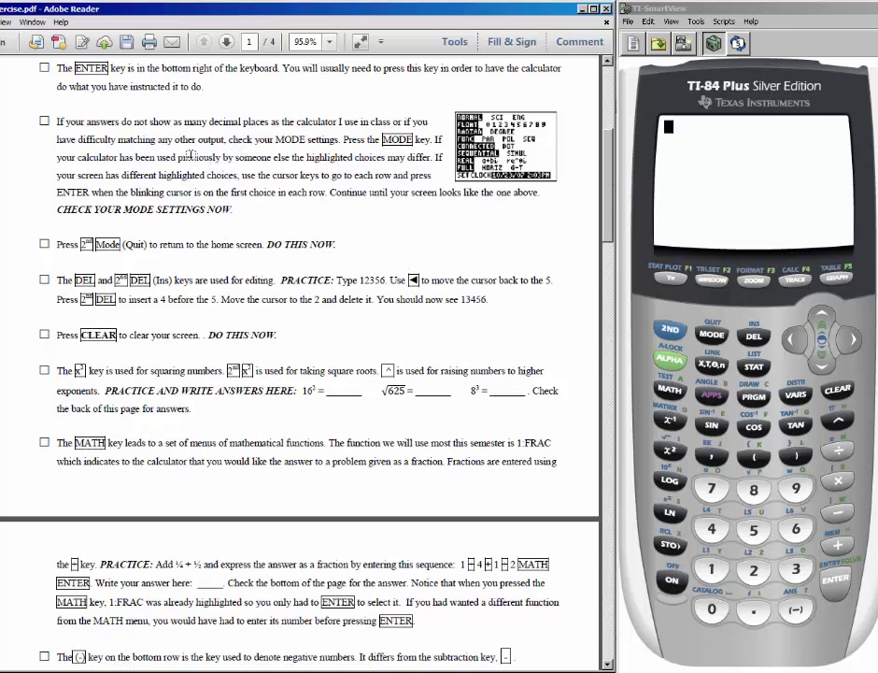
pyautogui.moveTo(272, 139); pyautogui.dragTo(301, 139)
pyautogui.click(699, 338)
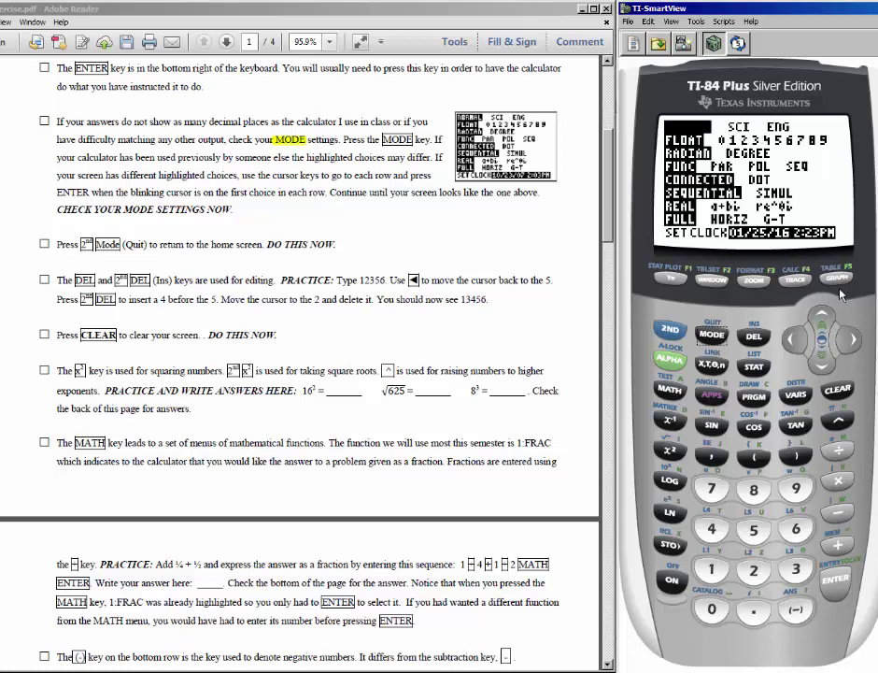
# - Try the SCI number notation in the mode settings and restore NORMAL
pyautogui.click(851, 342)
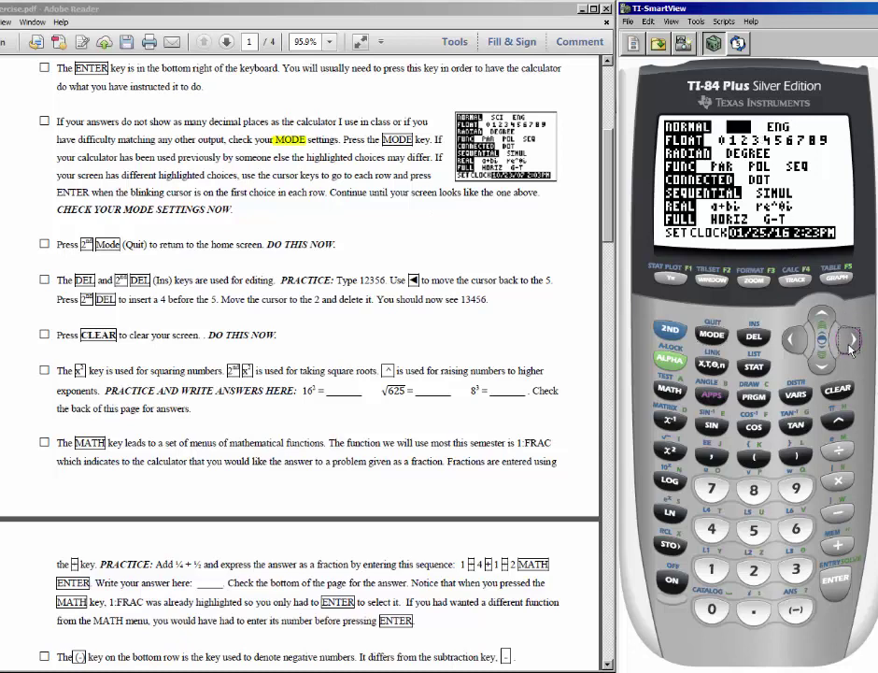
pyautogui.click(837, 584)
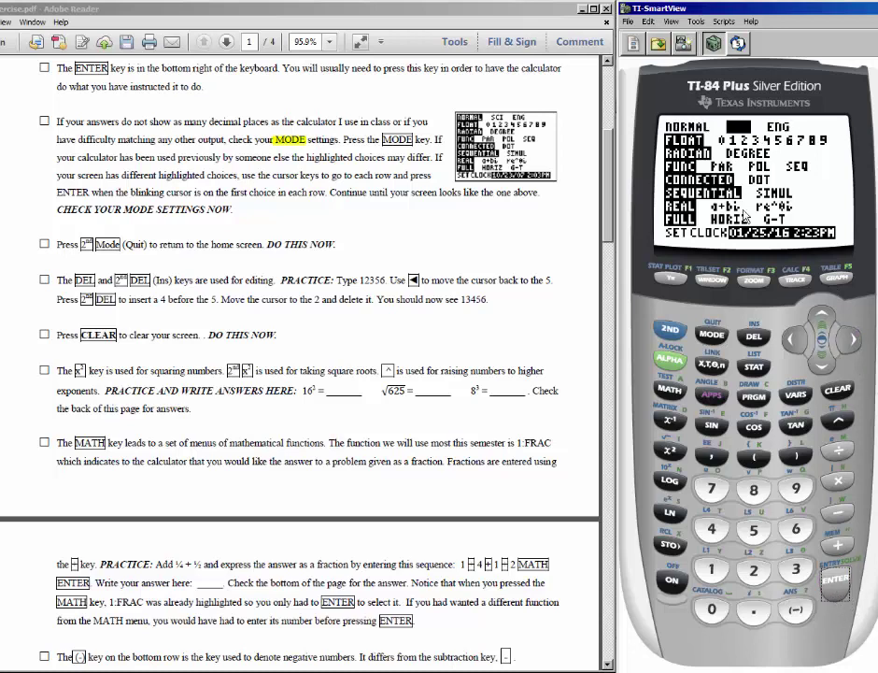
pyautogui.click(795, 340)
pyautogui.click(837, 585)
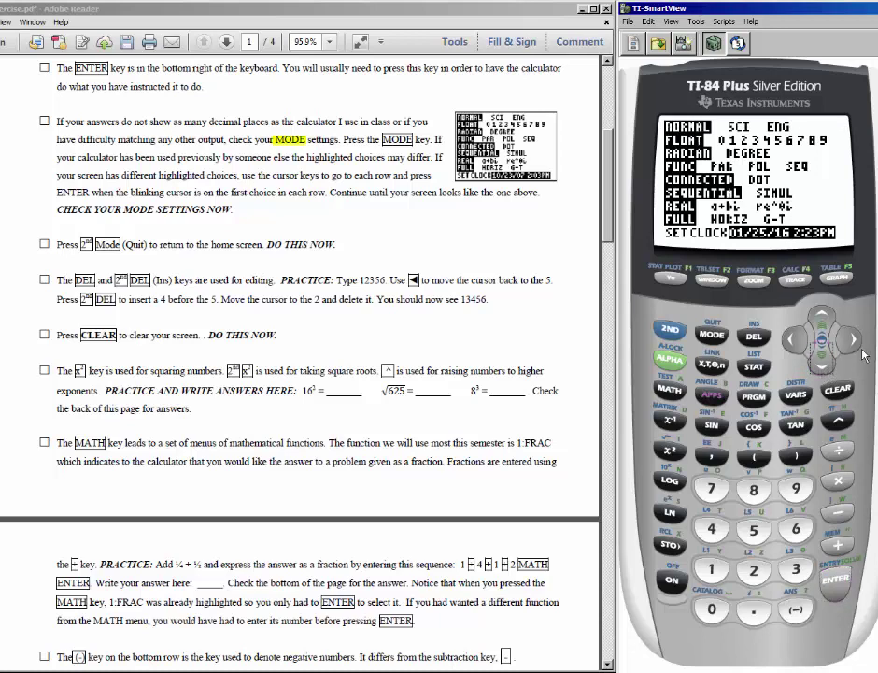
# - Try 1 decimal place in the mode settings and restore FLOAT
pyautogui.click(839, 581)
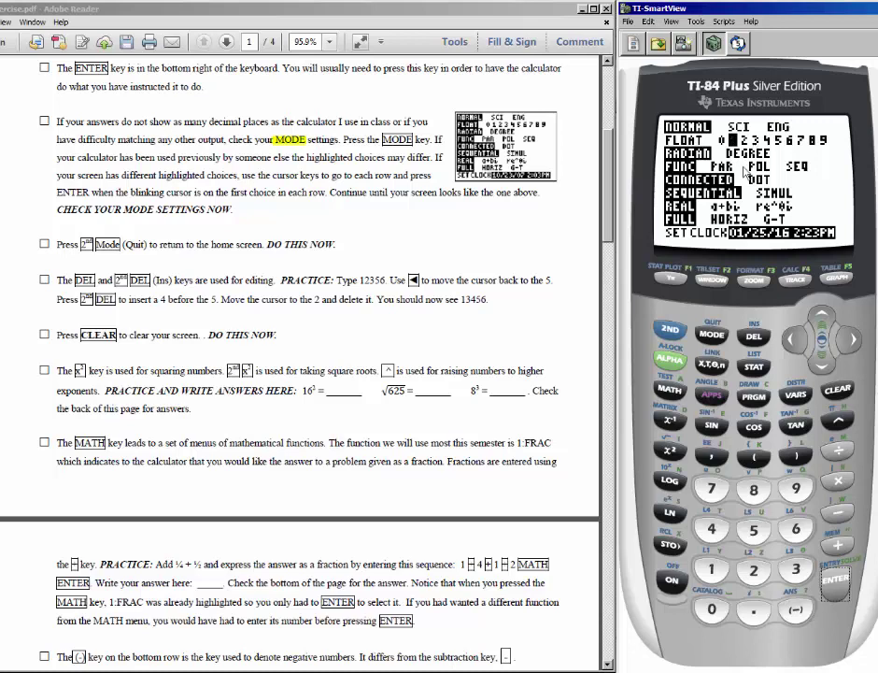
pyautogui.click(793, 346)
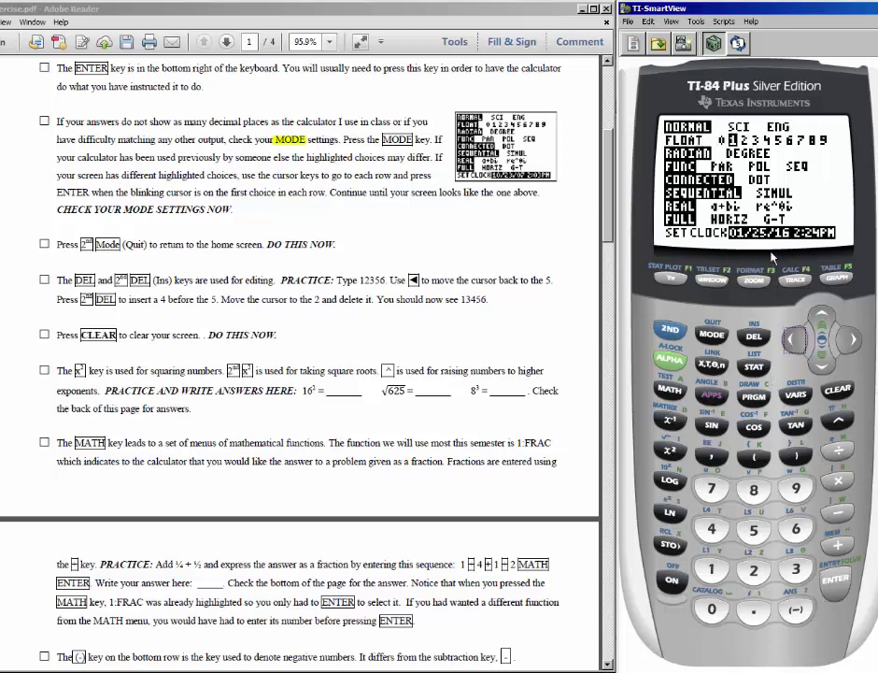
pyautogui.click(834, 583)
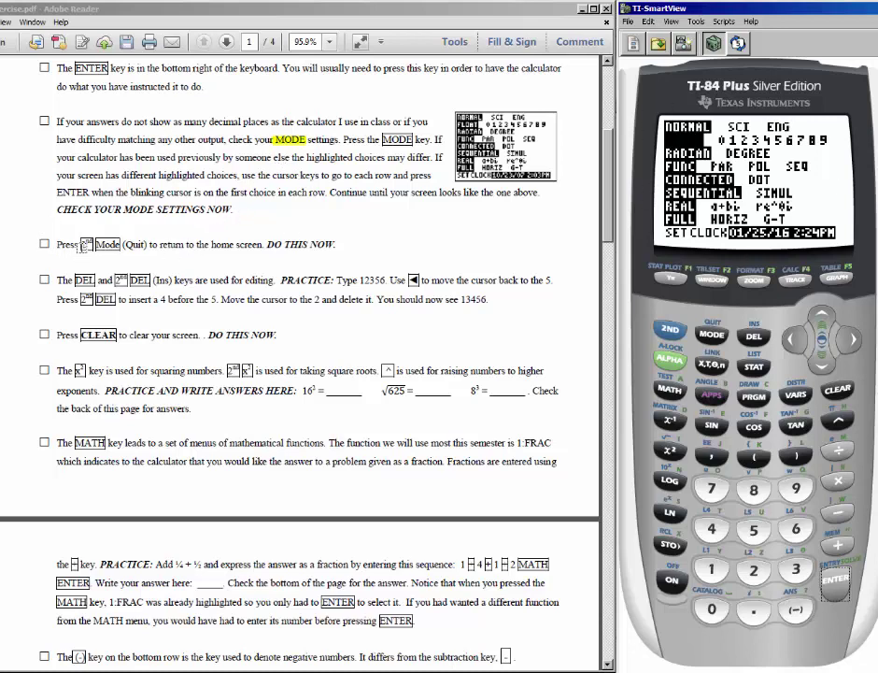
# - Highlight "2nd Mode (Quit)" in the worksheet and quit the mode settings to the calculator's home screen
pyautogui.moveTo(80, 245); pyautogui.dragTo(148, 245)
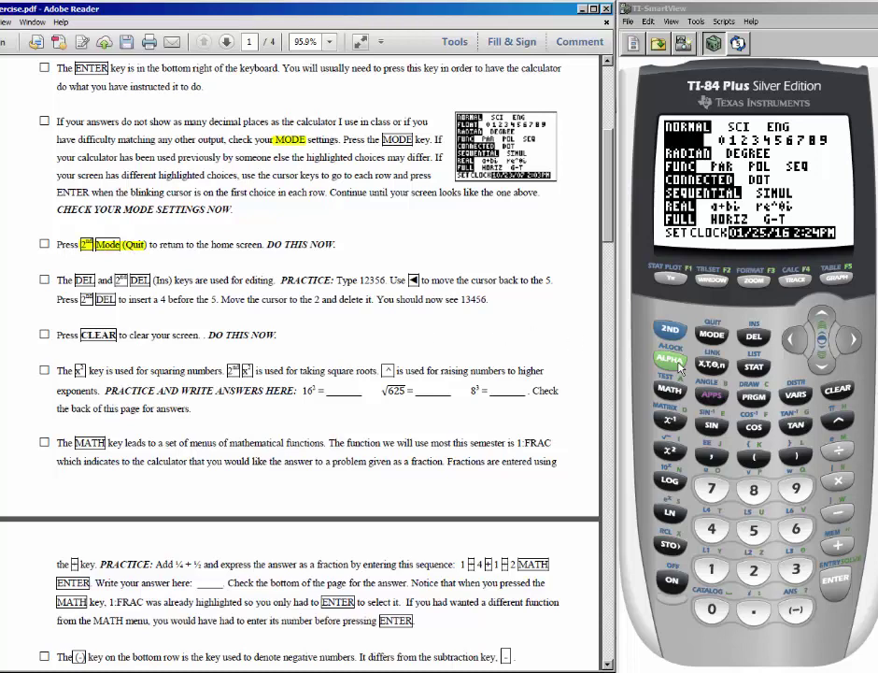
pyautogui.click(670, 329)
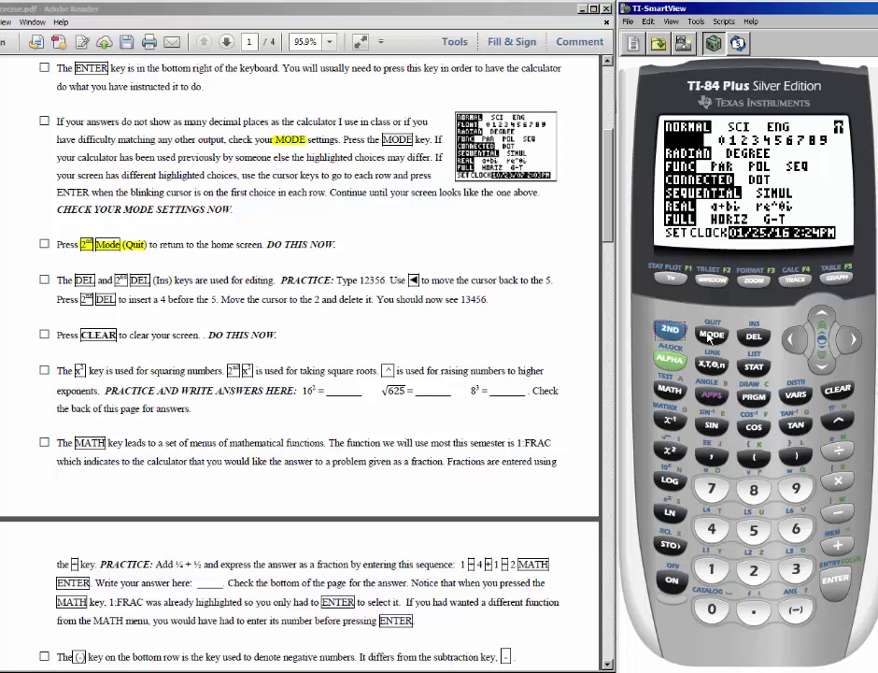
pyautogui.click(711, 336)
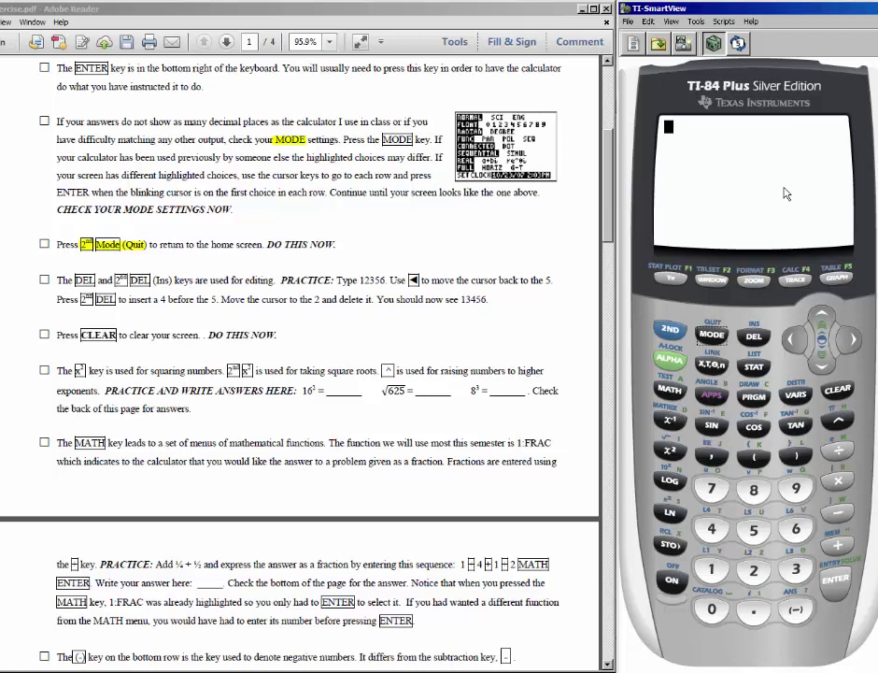
# - Highlight "DEL and 2nd DEL (Ins)" and "12356" in the editing item, and enter 12356 on the calculator
pyautogui.moveTo(75, 279); pyautogui.dragTo(174, 281)
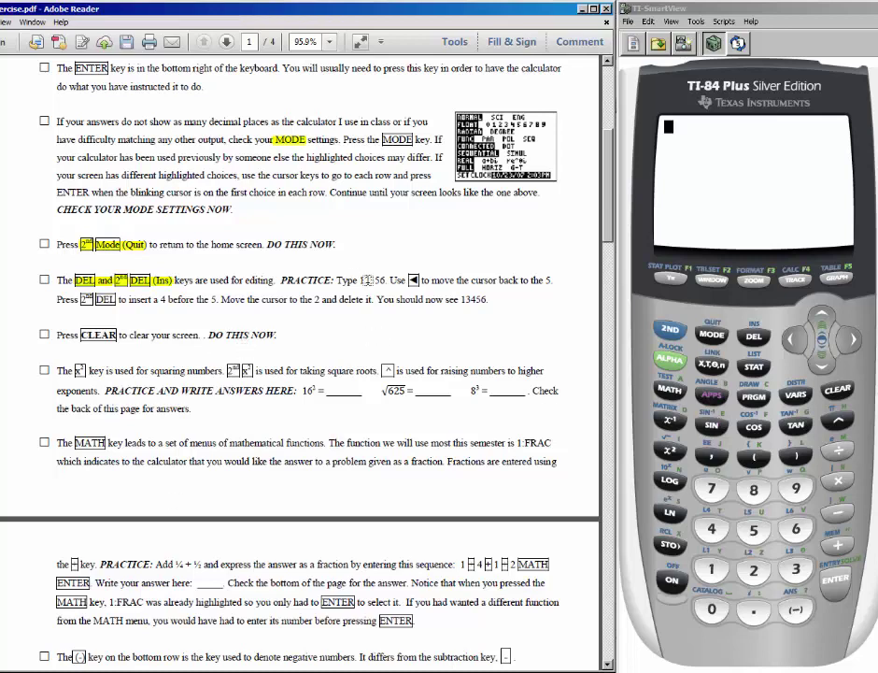
pyautogui.moveTo(360, 281); pyautogui.dragTo(385, 281)
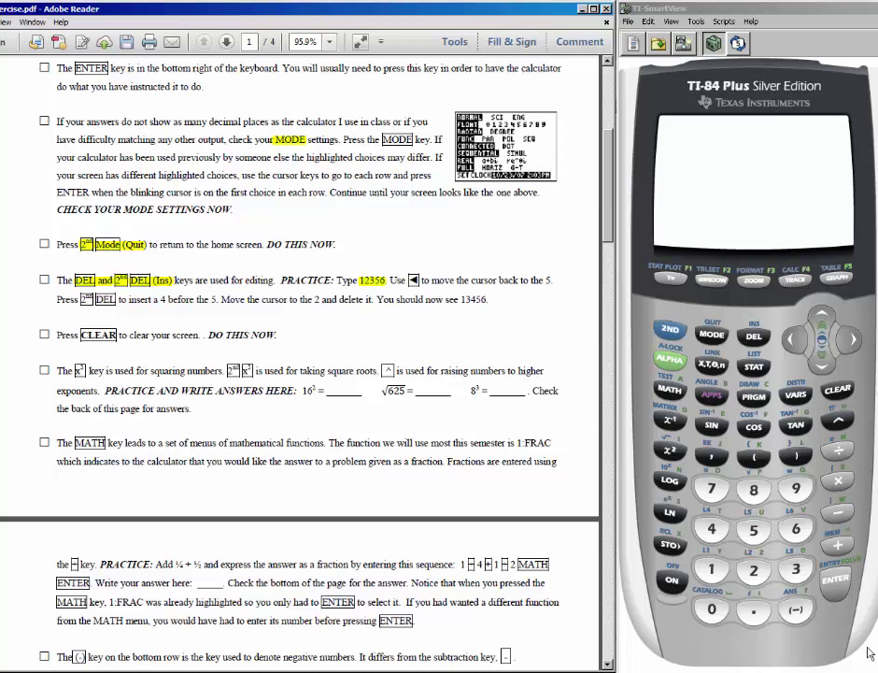
pyautogui.click(713, 569)
pyautogui.click(764, 572)
pyautogui.click(795, 569)
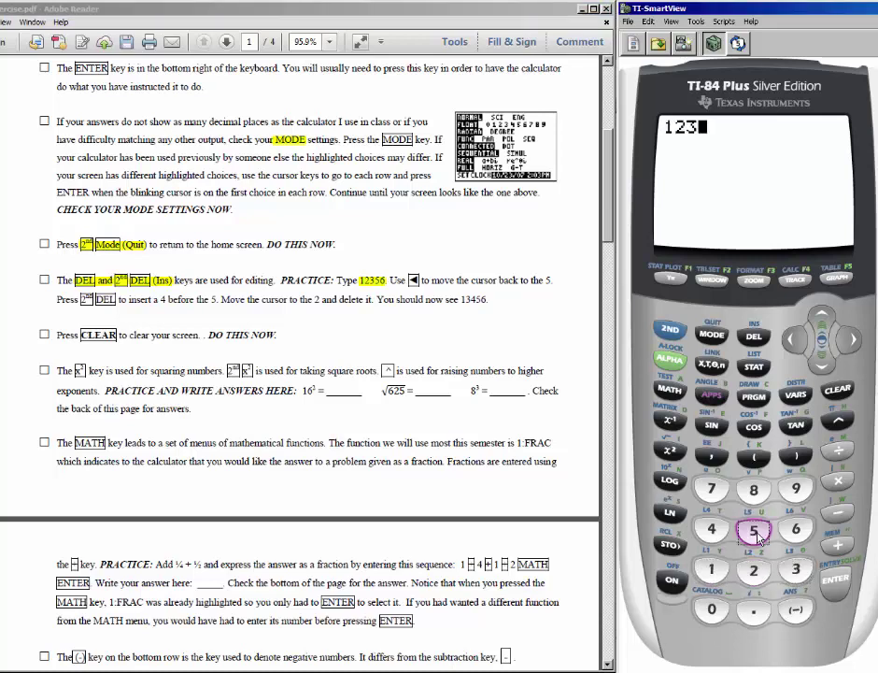
pyautogui.click(754, 529)
pyautogui.click(797, 531)
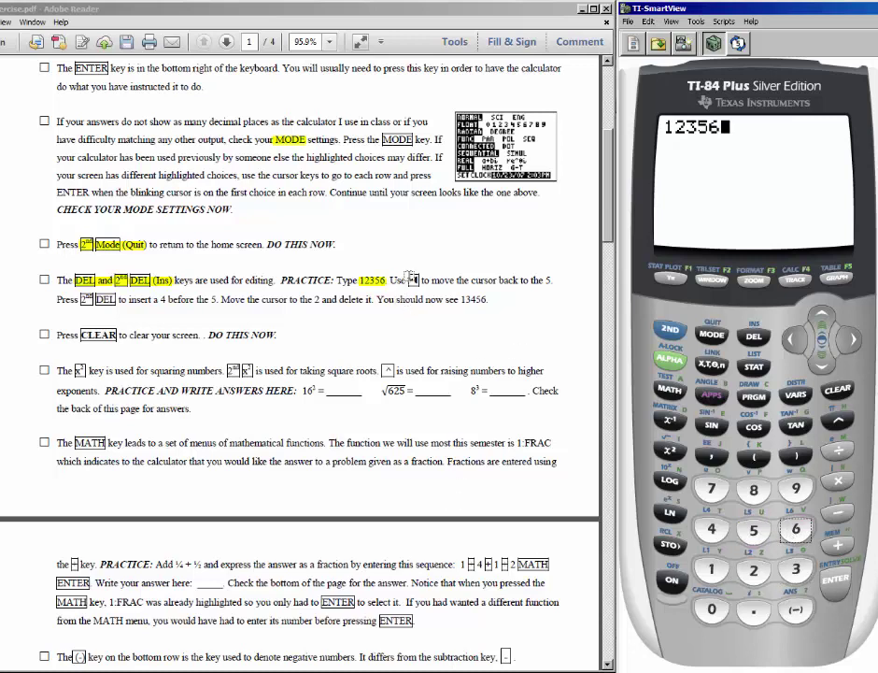
# - Highlight the ◀ and "2nd DEL" keys in the worksheet, and insert a 4 before the 5 in 12356
pyautogui.click(408, 279)
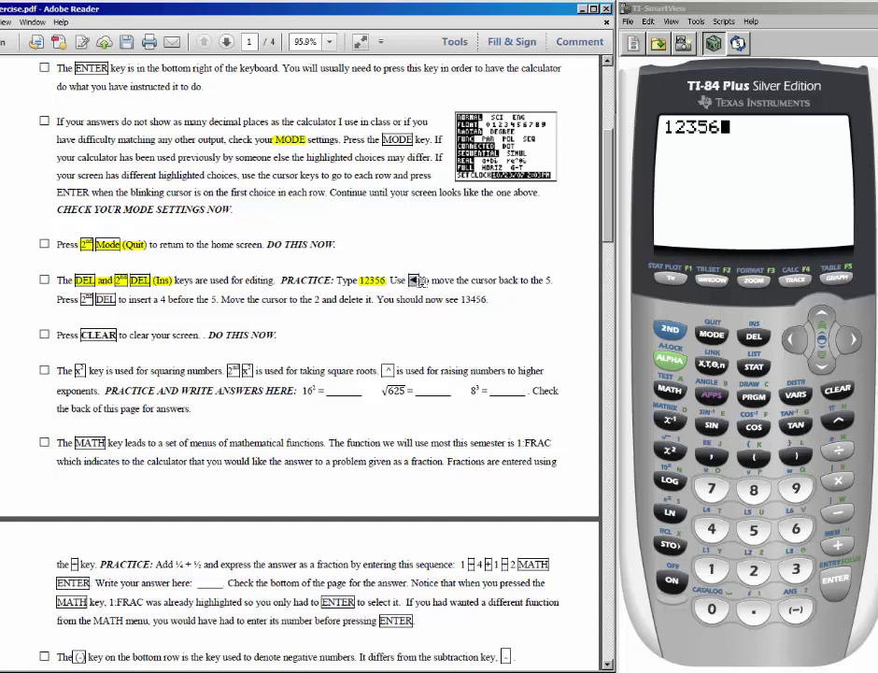
pyautogui.click(791, 340)
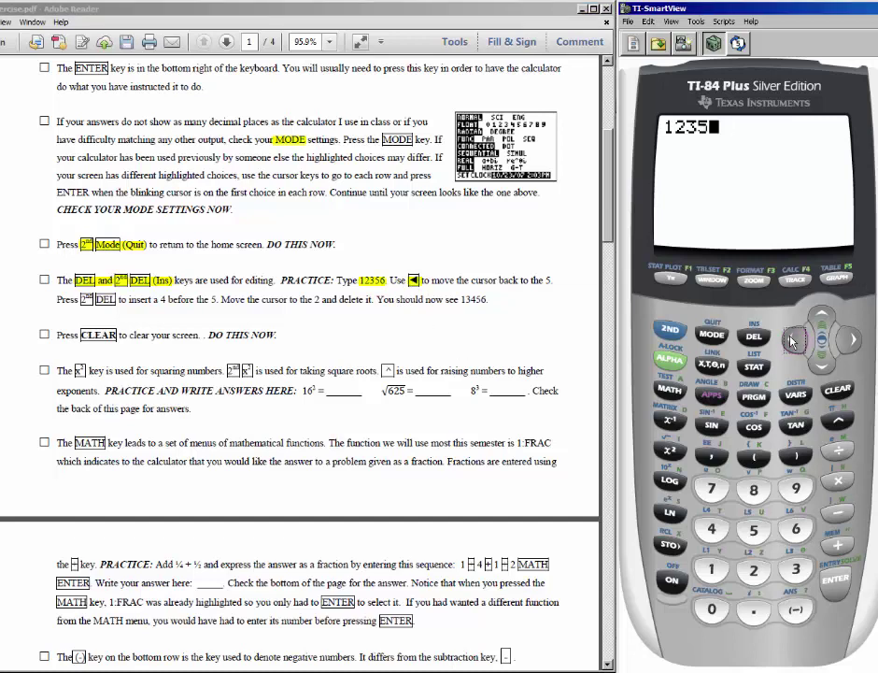
pyautogui.click(792, 340)
pyautogui.click(80, 299)
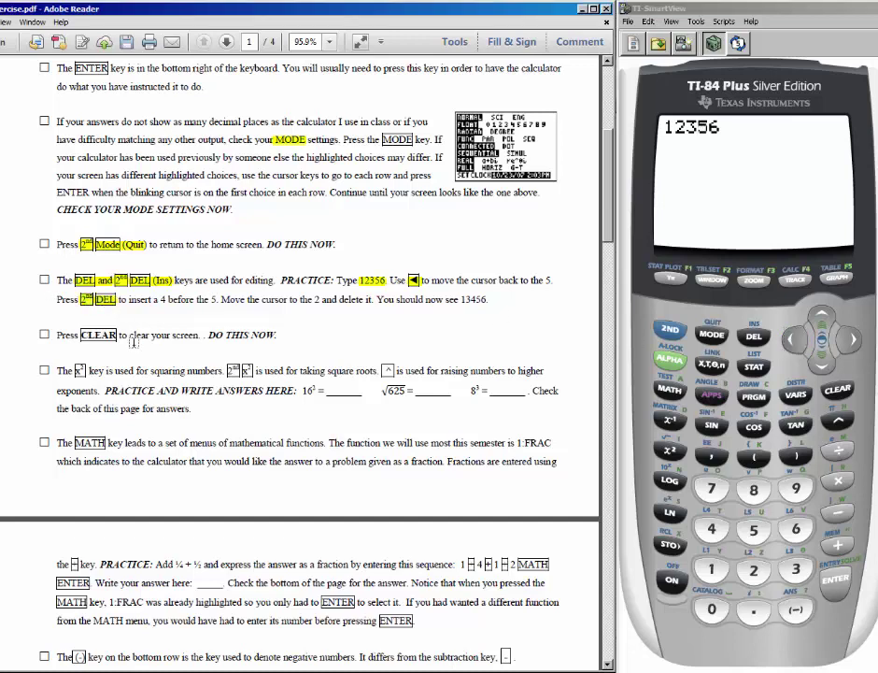
pyautogui.click(670, 329)
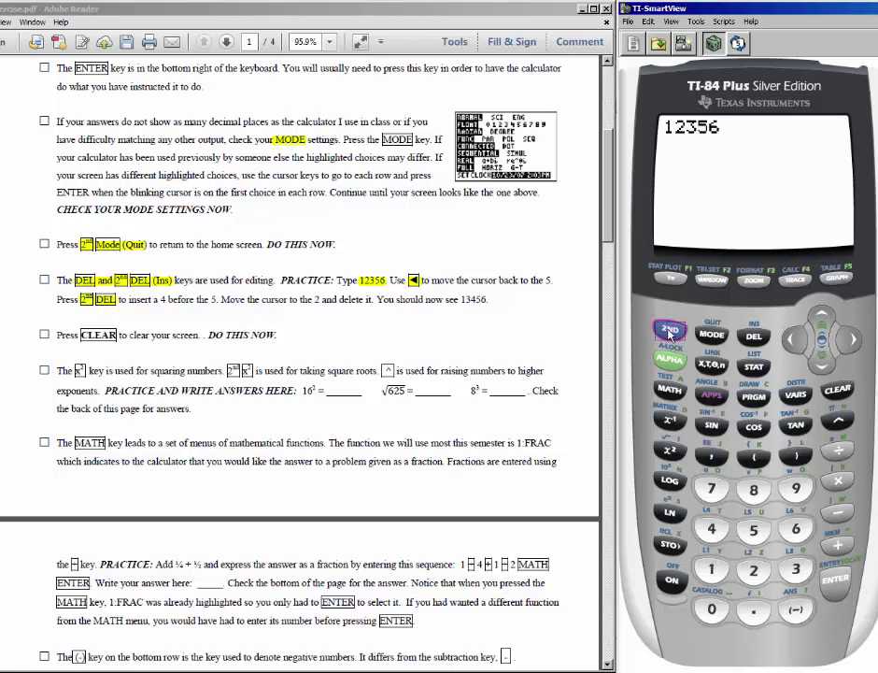
pyautogui.click(754, 339)
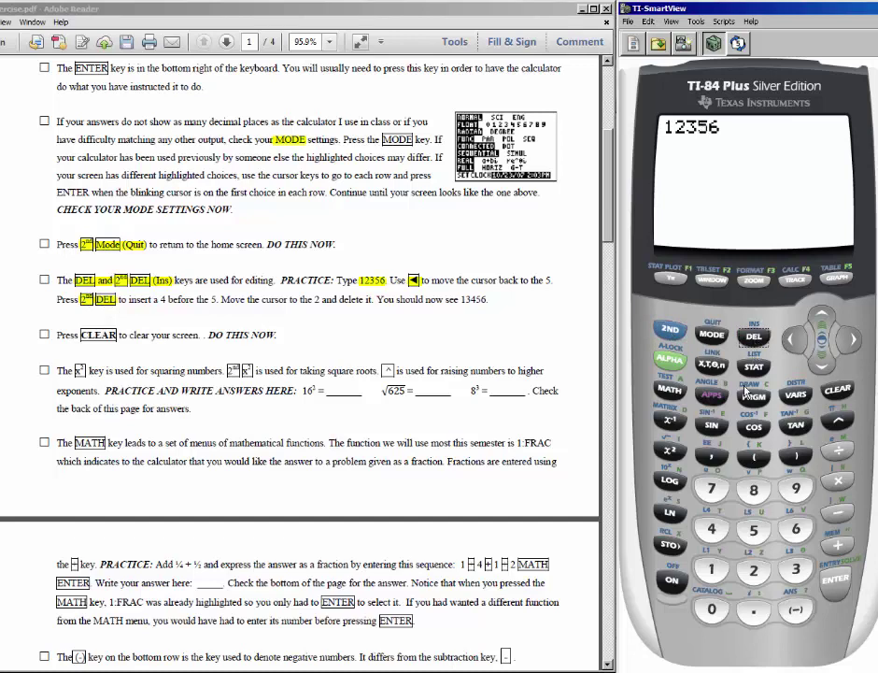
pyautogui.click(711, 531)
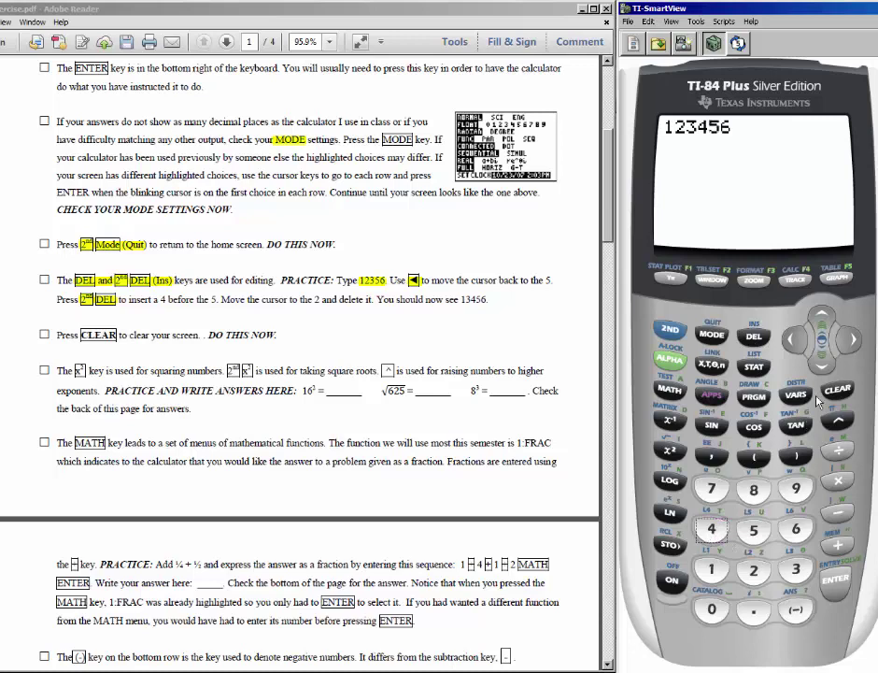
# - Highlight "cursor to the 2 and delete it" in the worksheet, and delete the 2 from 123456 on the calculator
pyautogui.click(853, 340)
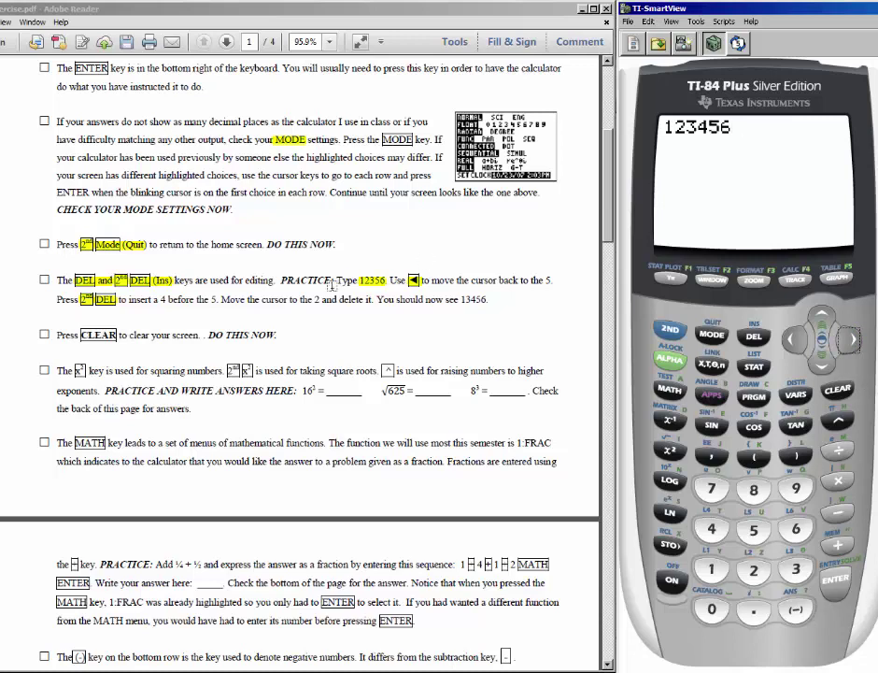
pyautogui.moveTo(261, 299); pyautogui.dragTo(373, 299)
pyautogui.click(796, 343)
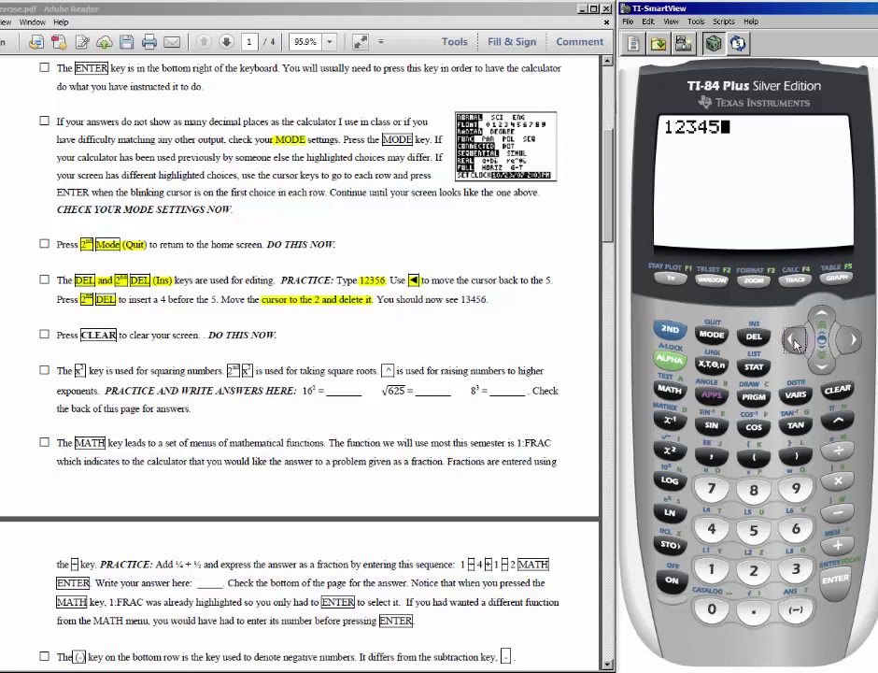
pyautogui.click(796, 343)
pyautogui.click(797, 343)
pyautogui.click(797, 343)
pyautogui.click(796, 343)
pyautogui.click(755, 337)
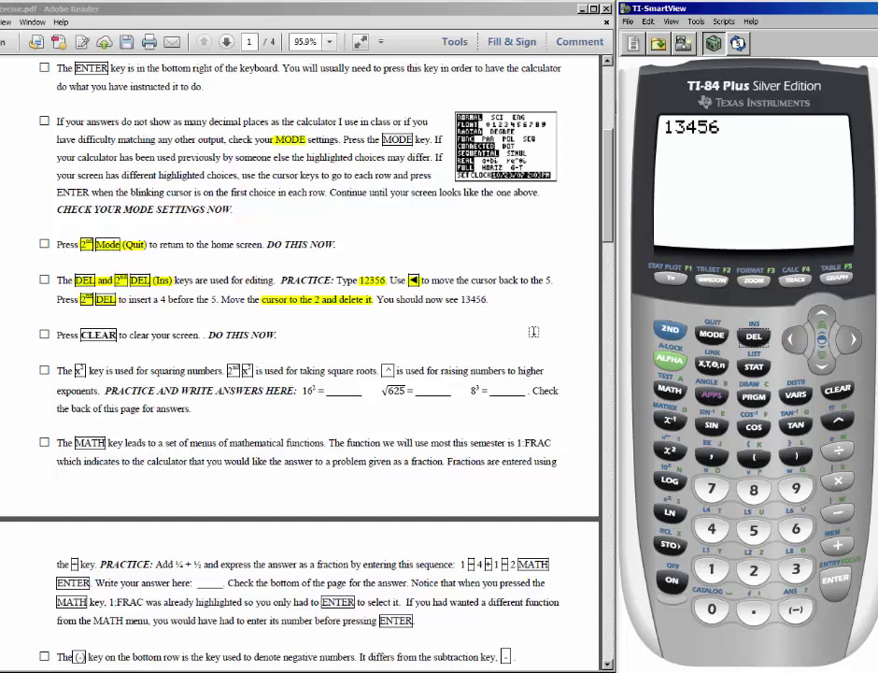
# - Move the calculator cursor to the end of the number and highlight "13456" in the worksheet
pyautogui.click(852, 340)
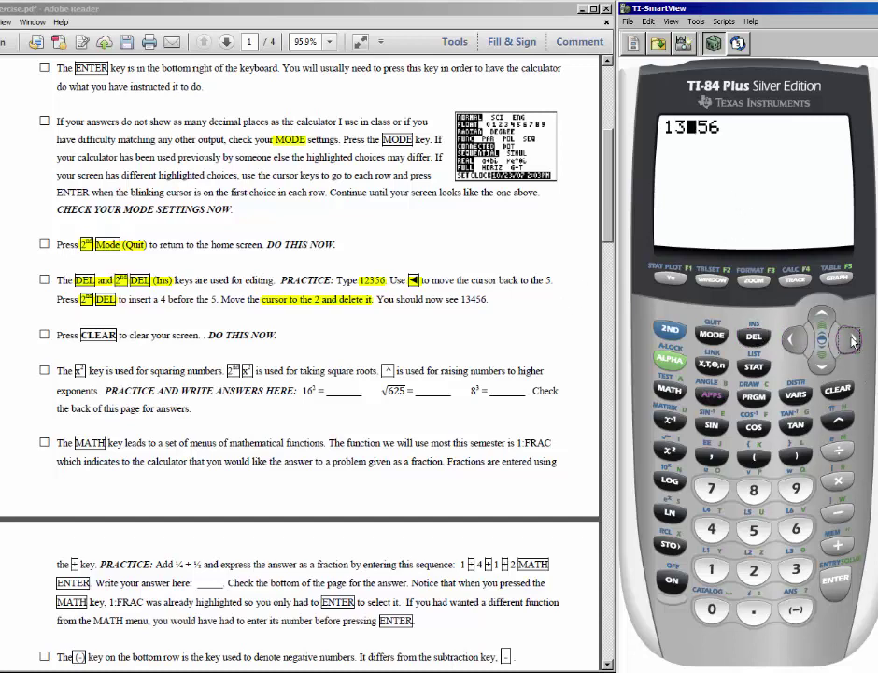
pyautogui.click(853, 340)
pyautogui.click(853, 340)
pyautogui.click(852, 340)
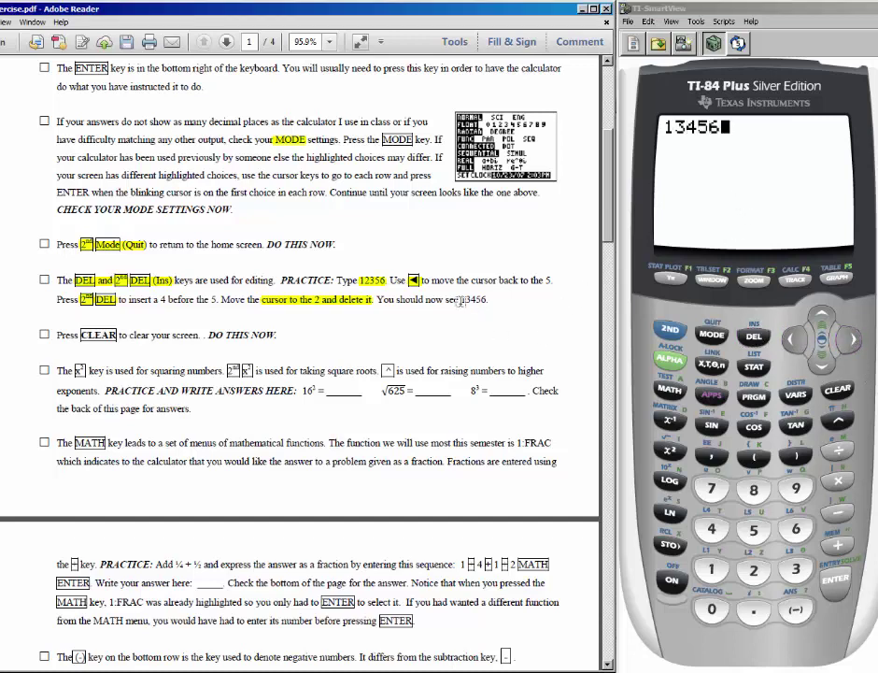
pyautogui.click(571, 405)
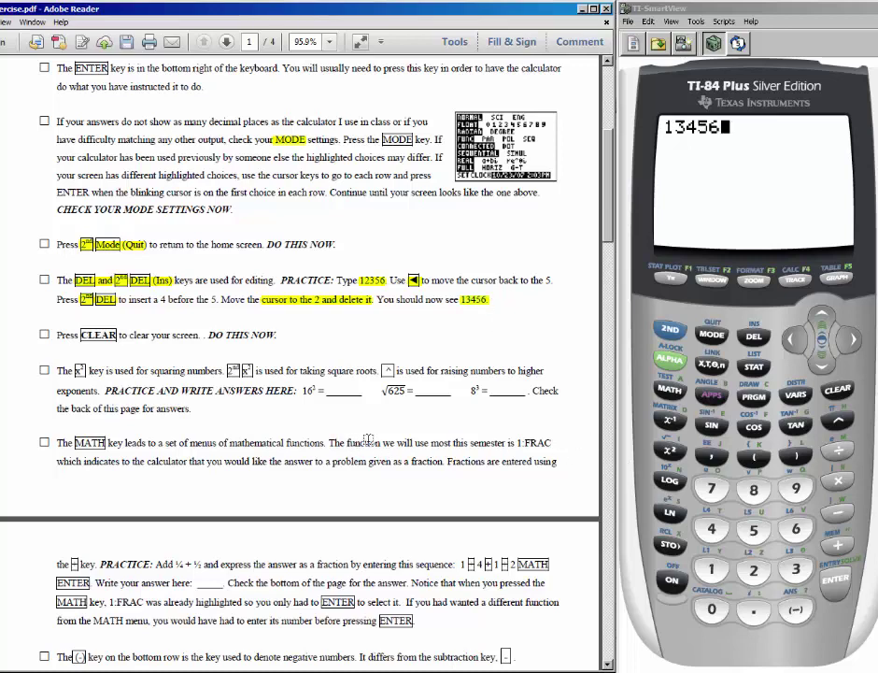
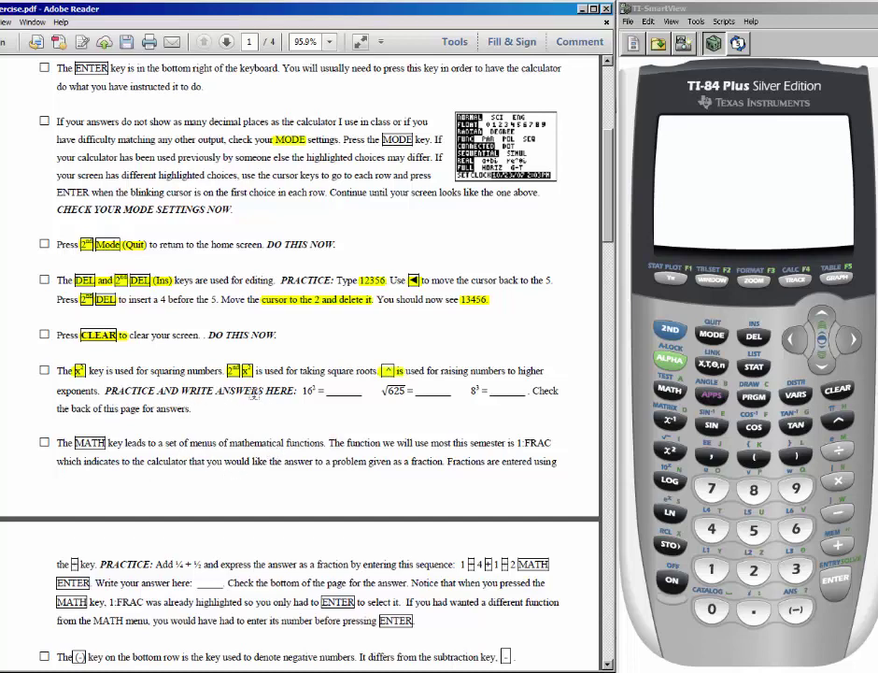
# - Highlight the 16² practice problem in the worksheet and evaluate 16² on the calculator
pyautogui.click(304, 391)
pyautogui.write('16')
pyautogui.click(712, 575)
pyautogui.click(796, 530)
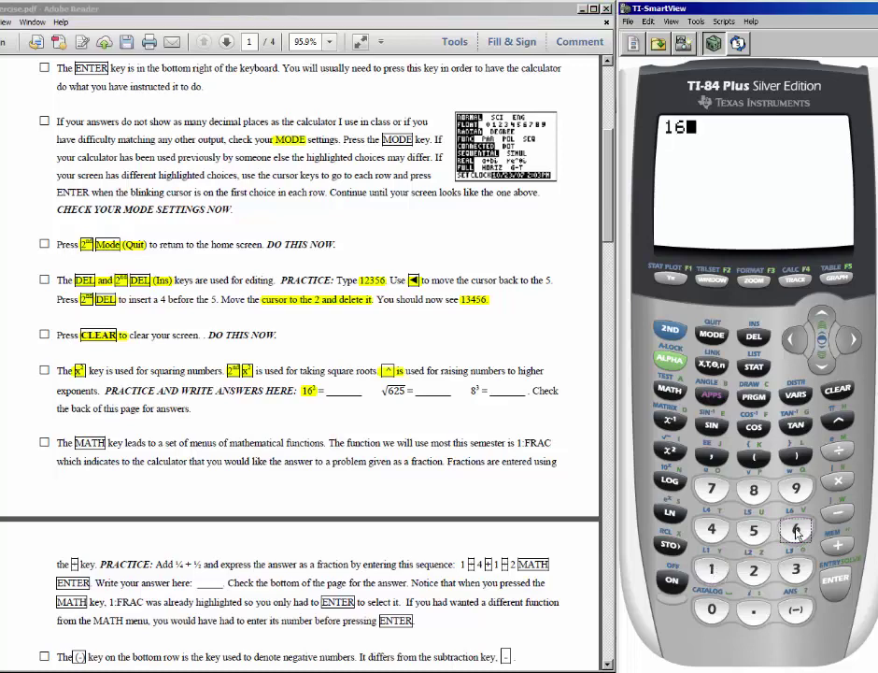
pyautogui.click(669, 451)
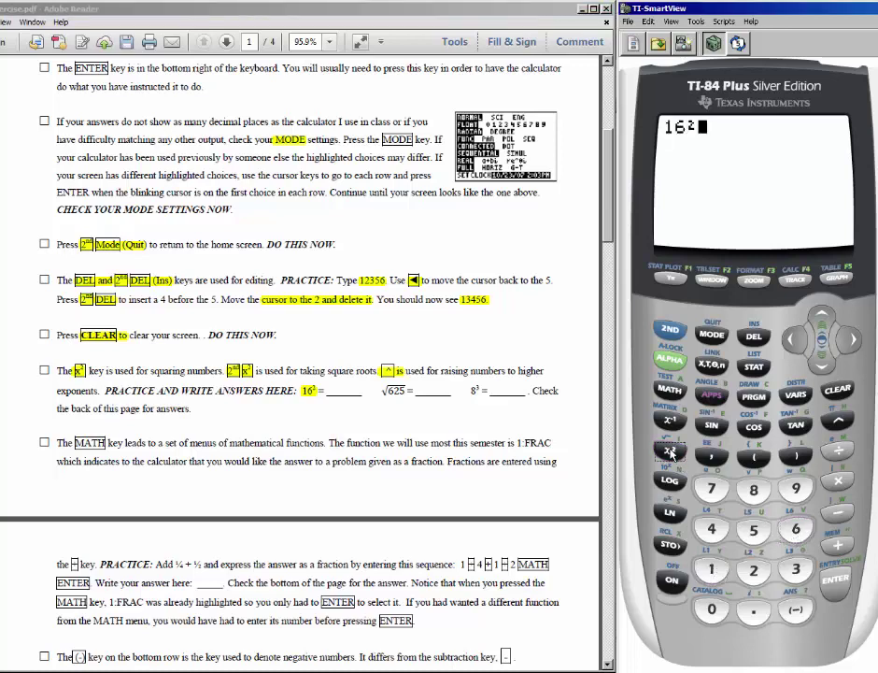
pyautogui.click(826, 584)
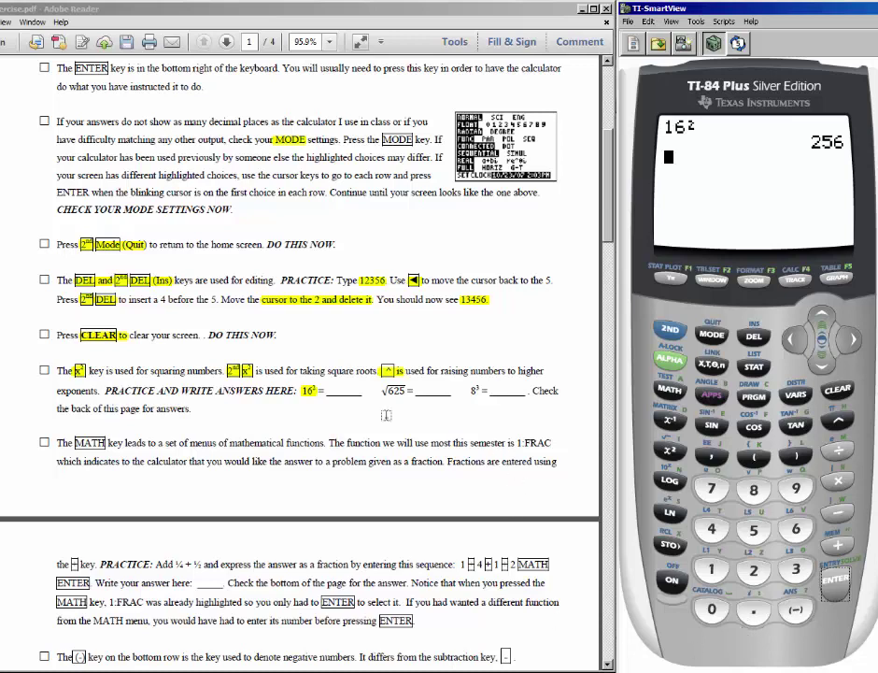
# - Highlight the √625 practice problem in the worksheet and evaluate √(625) on the calculator
pyautogui.moveTo(381, 391); pyautogui.dragTo(407, 390)
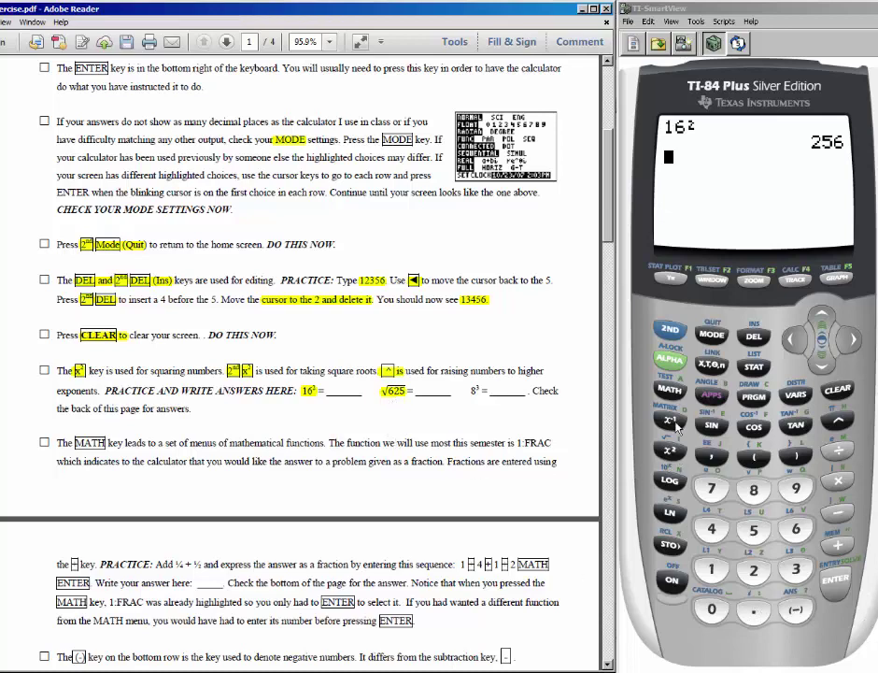
pyautogui.click(669, 327)
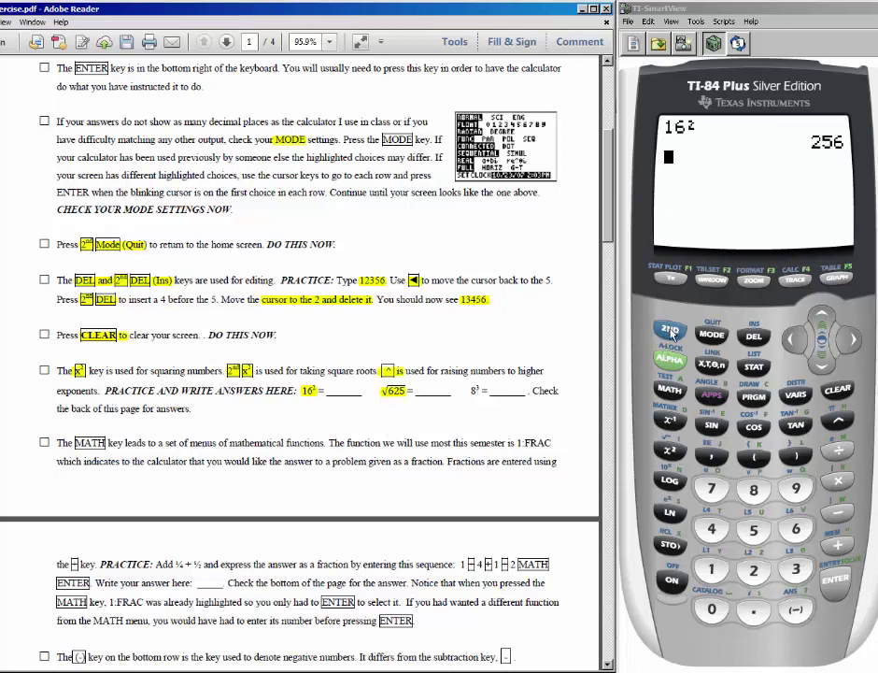
pyautogui.click(669, 452)
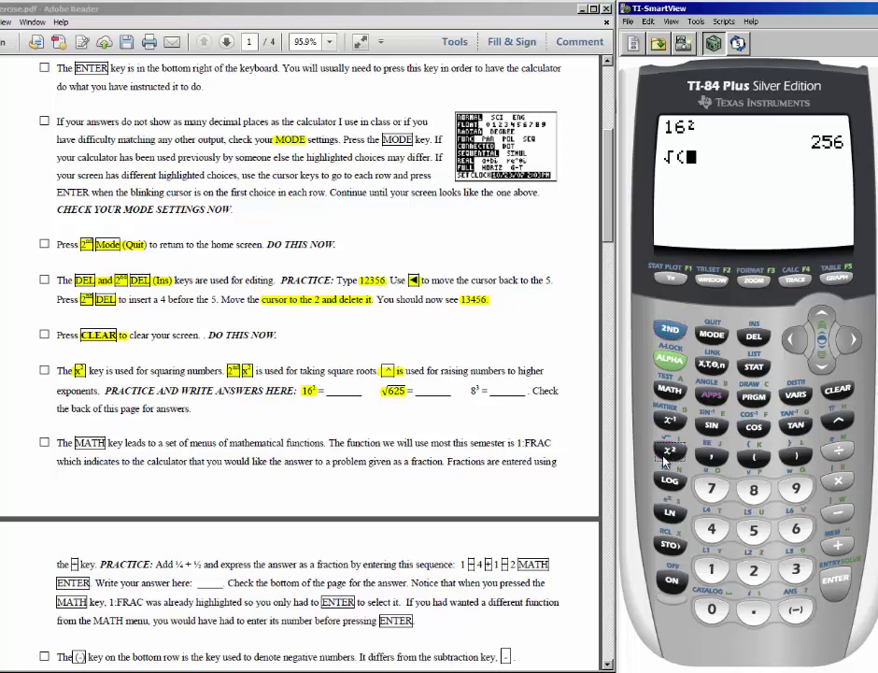
pyautogui.click(796, 529)
pyautogui.click(754, 570)
pyautogui.click(754, 530)
pyautogui.click(796, 457)
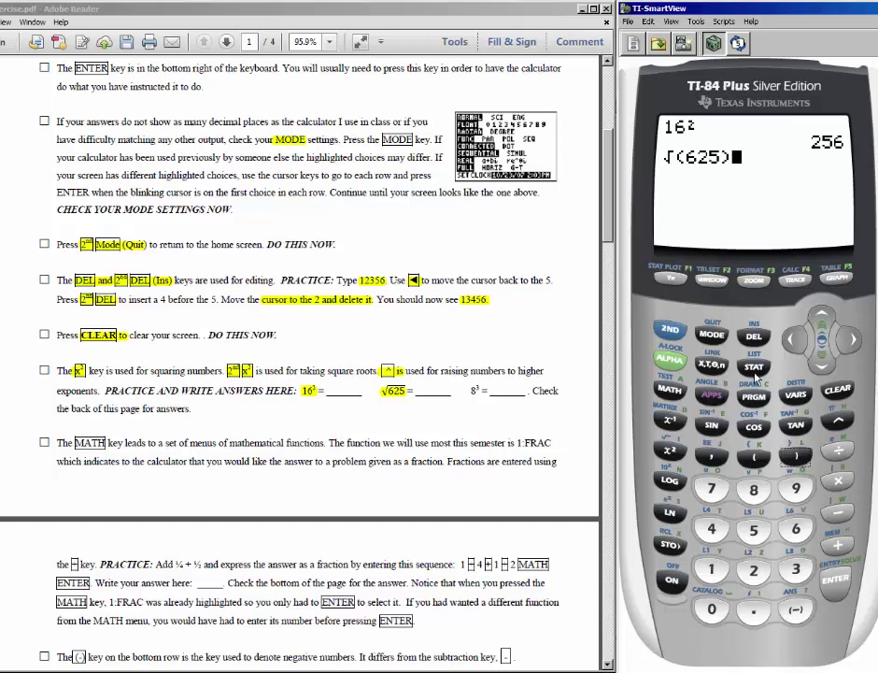
pyautogui.click(835, 579)
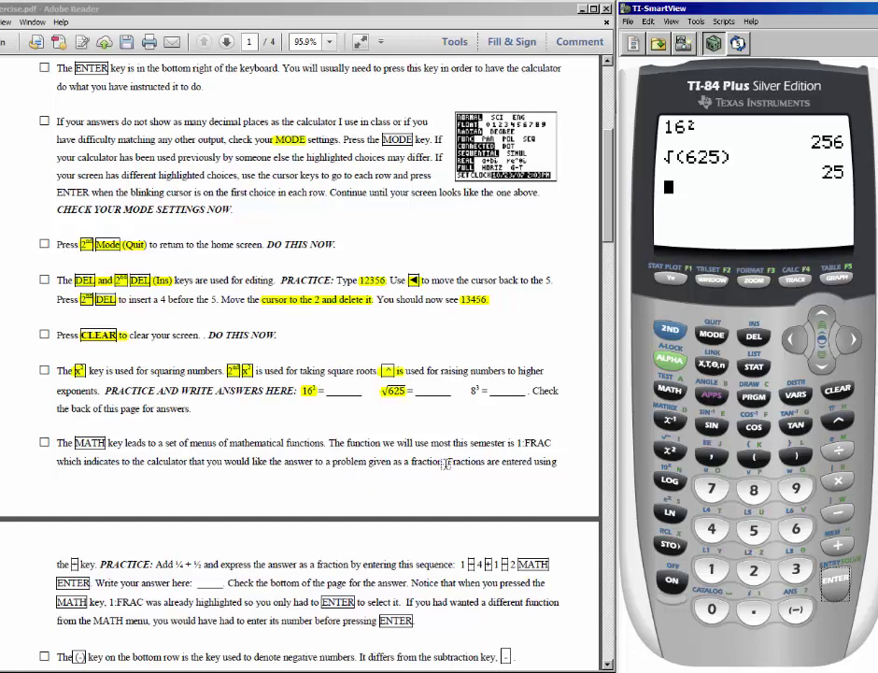
# - Highlight the 8³ practice problem in the worksheet and evaluate 8^3 on the calculator
pyautogui.doubleClick(477, 391)
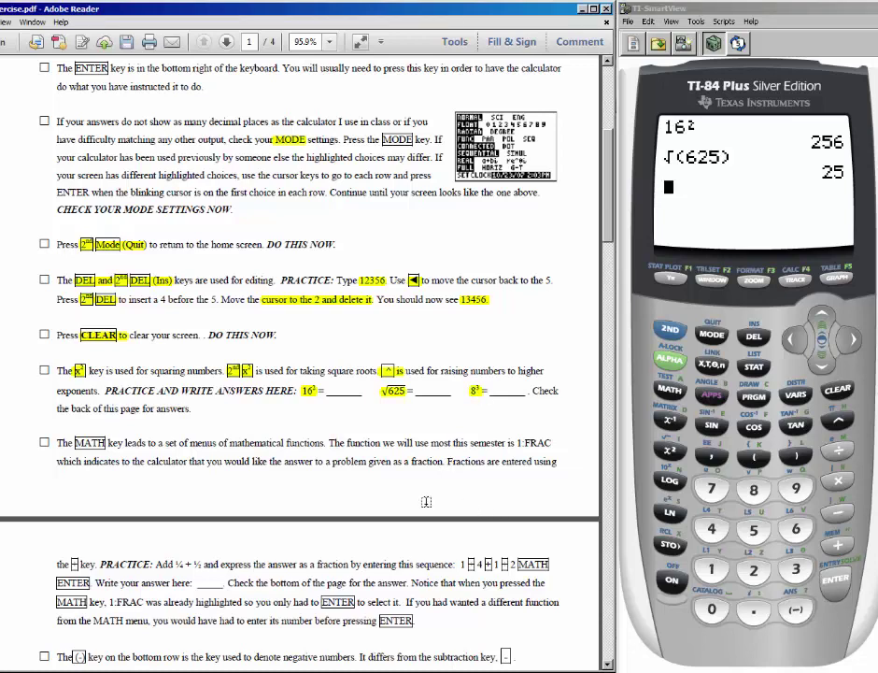
pyautogui.click(753, 493)
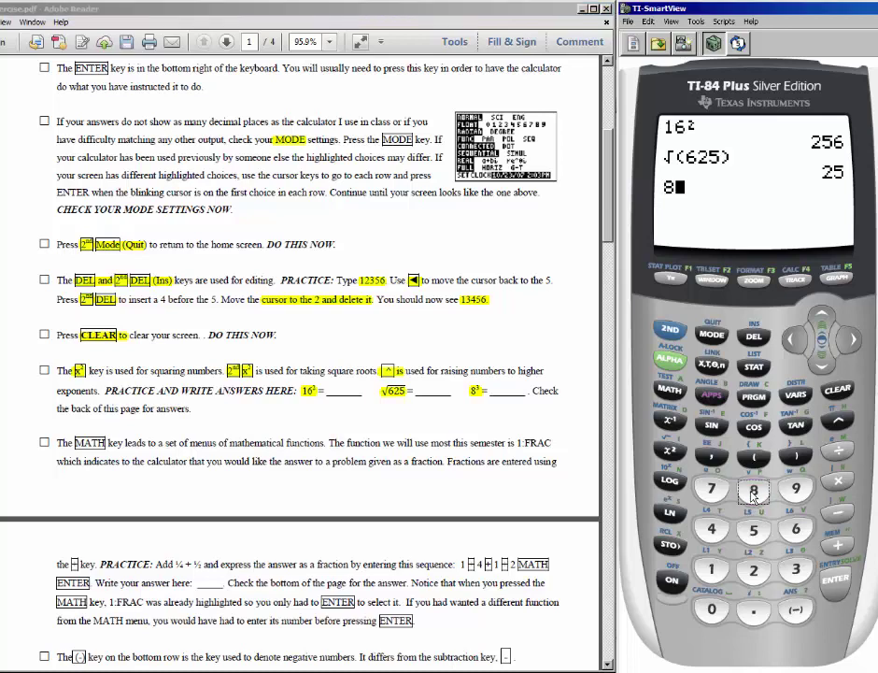
pyautogui.write('^')
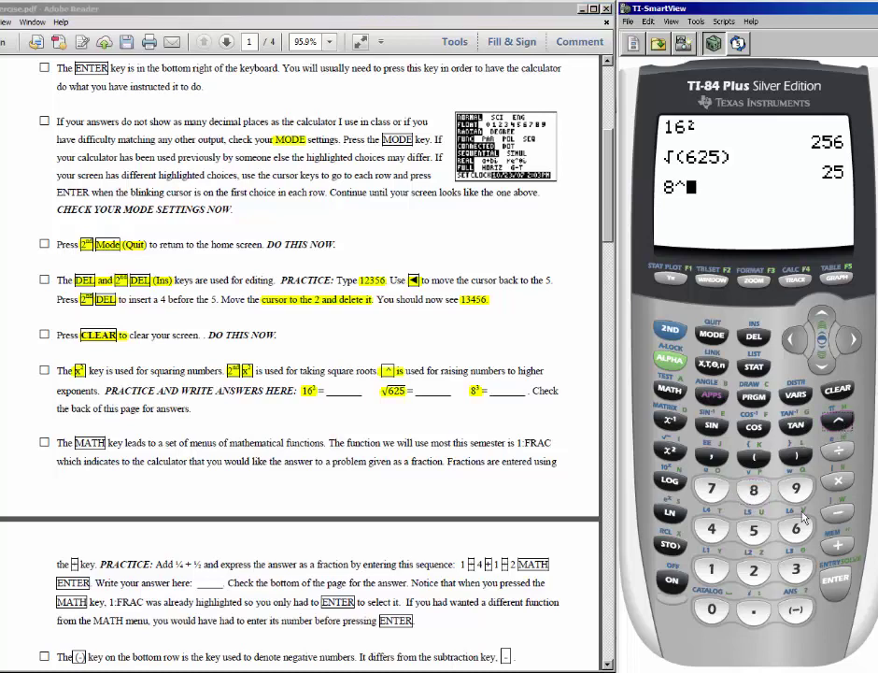
pyautogui.click(796, 569)
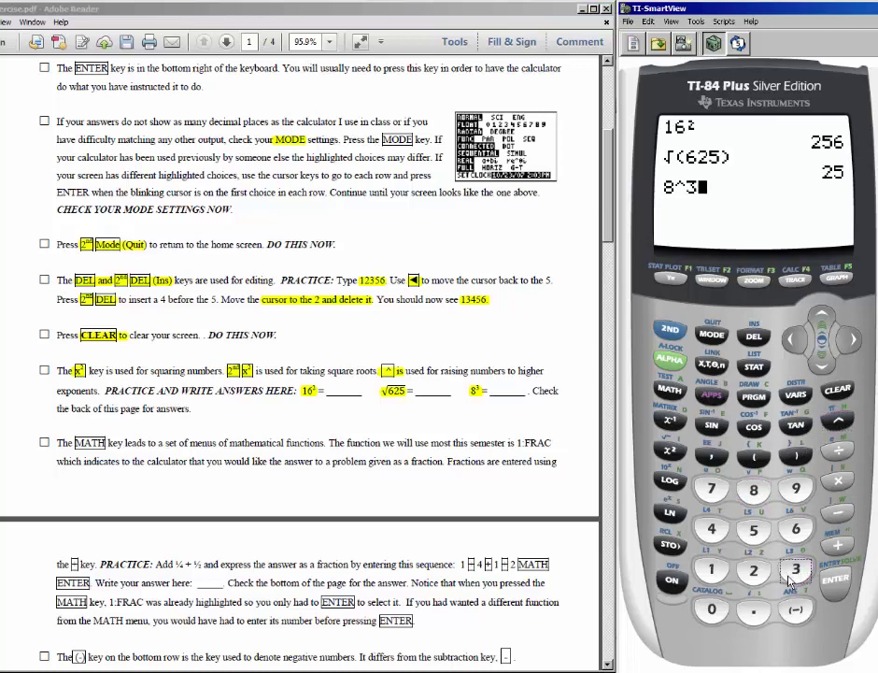
pyautogui.click(841, 585)
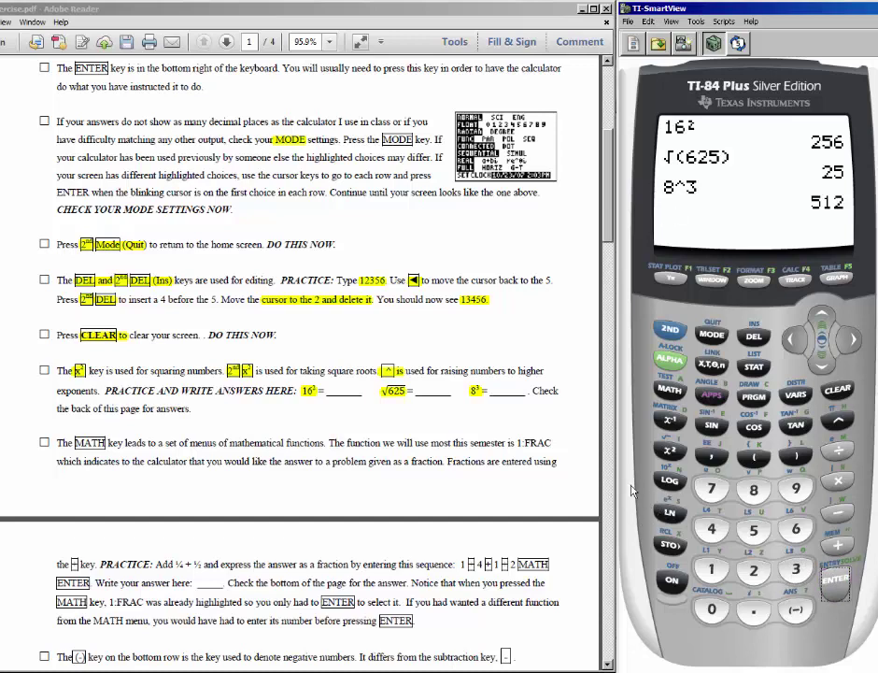
# - Clear the calculator screen and display the list of MATH functions for the worksheet's next instruction
pyautogui.click(839, 393)
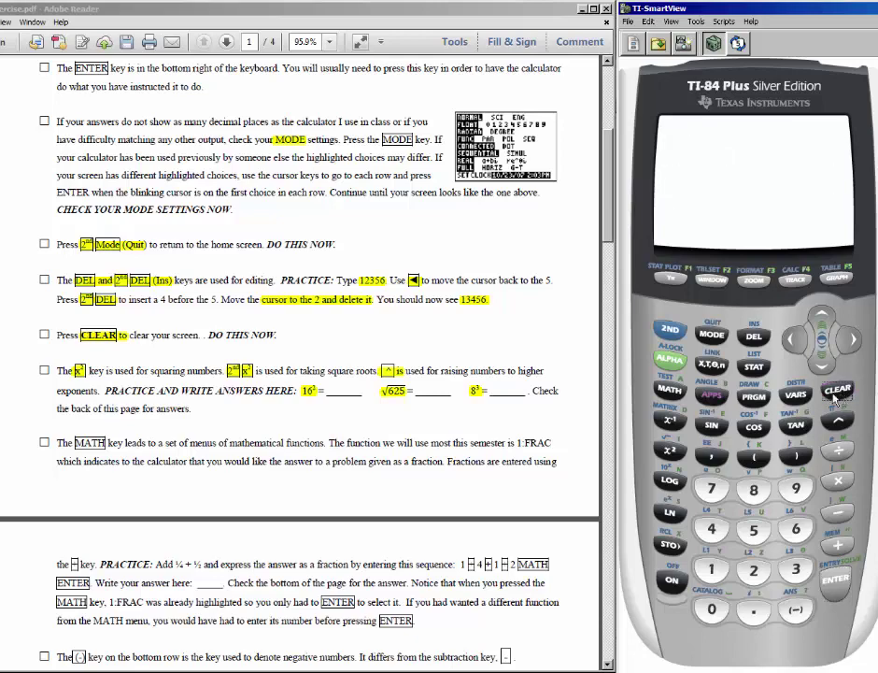
pyautogui.moveTo(607, 185); pyautogui.dragTo(602, 240)
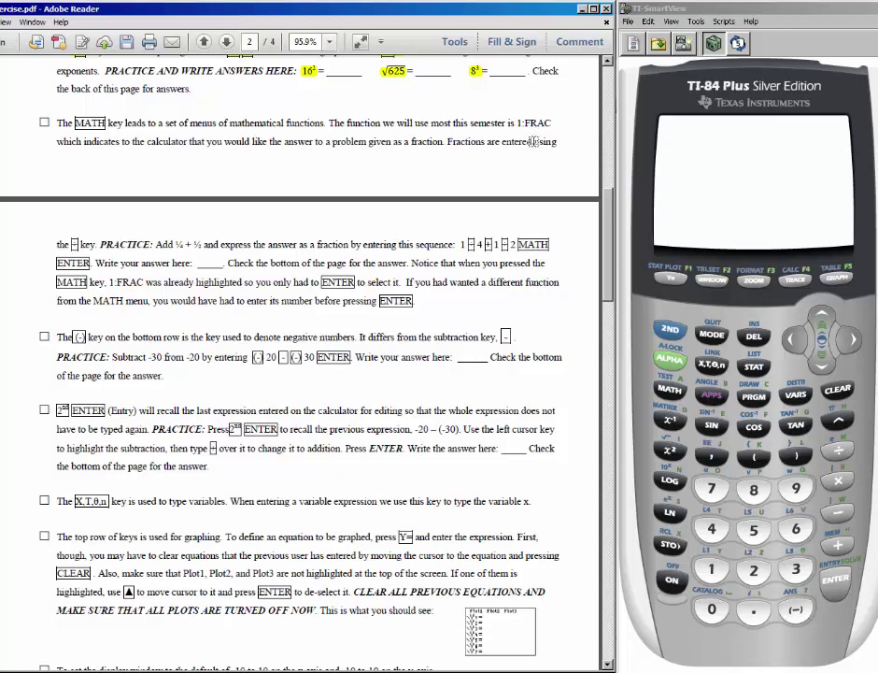
pyautogui.click(678, 396)
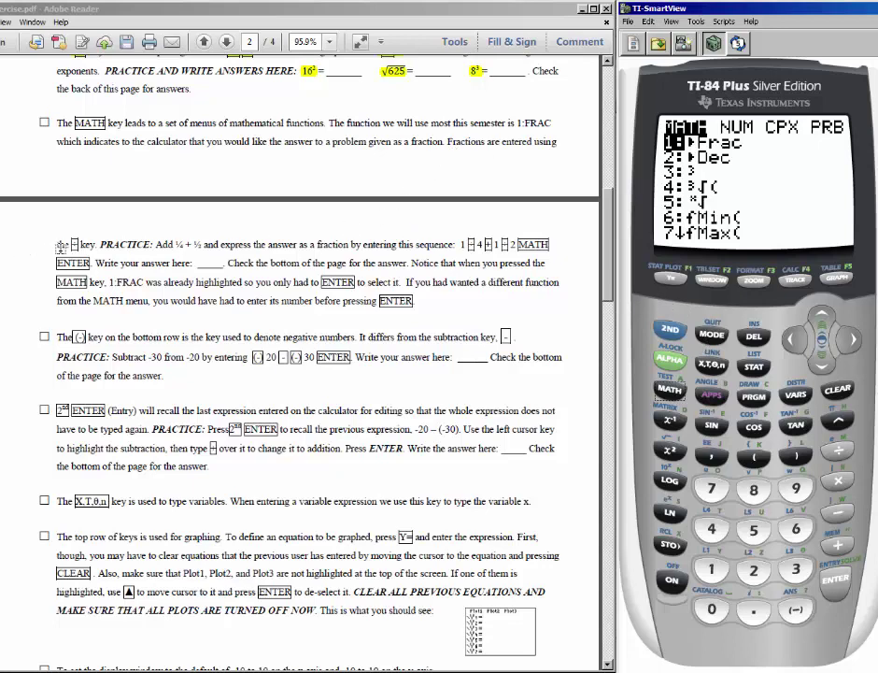
# - Highlight "PRACTICE: Add ¼ + ½" in the worksheet and return the calculator to its home screen
pyautogui.moveTo(99, 244); pyautogui.dragTo(198, 245)
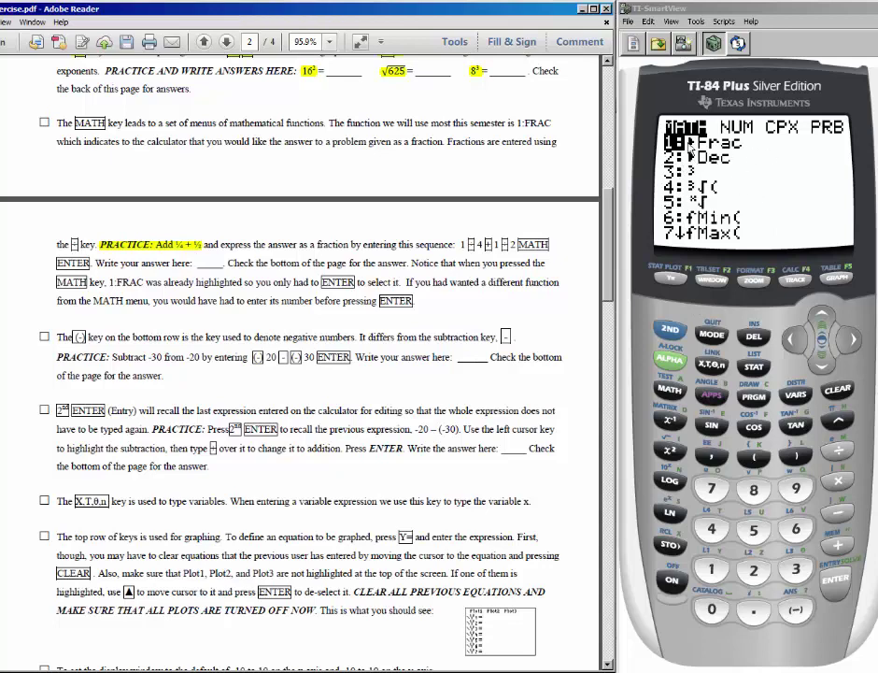
pyautogui.click(674, 332)
pyautogui.click(713, 335)
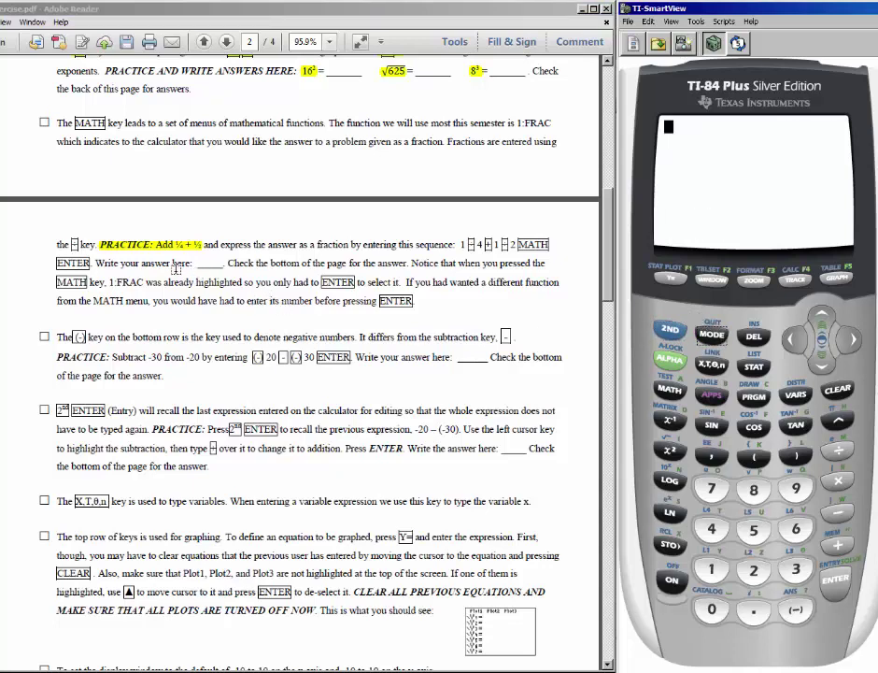
# - Evaluate 1/4+1/2 on the calculator with the ►Frac function so the answer is given as a fraction
pyautogui.click(707, 574)
pyautogui.press('/')
pyautogui.click(712, 533)
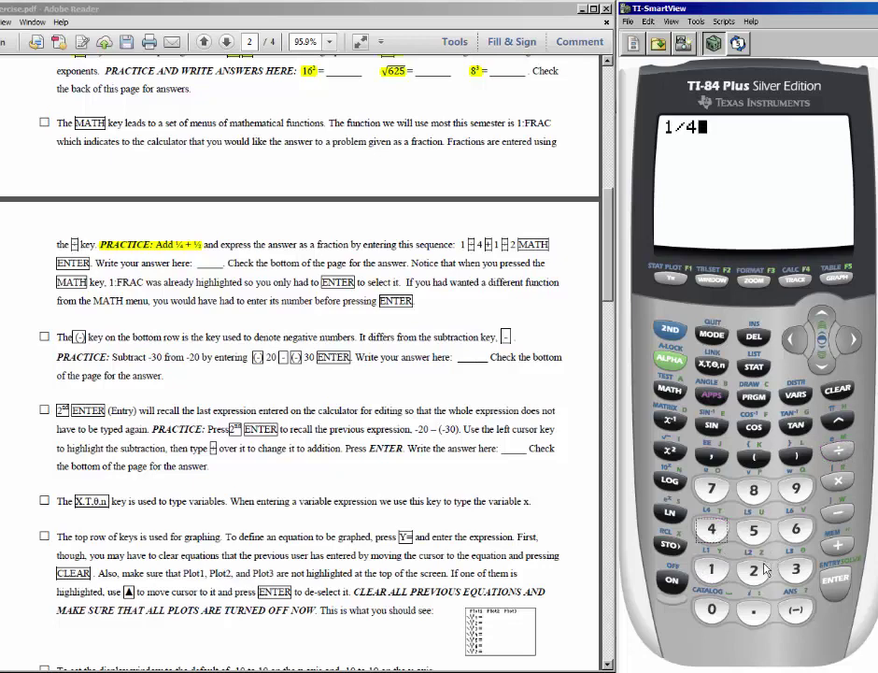
pyautogui.press('+')
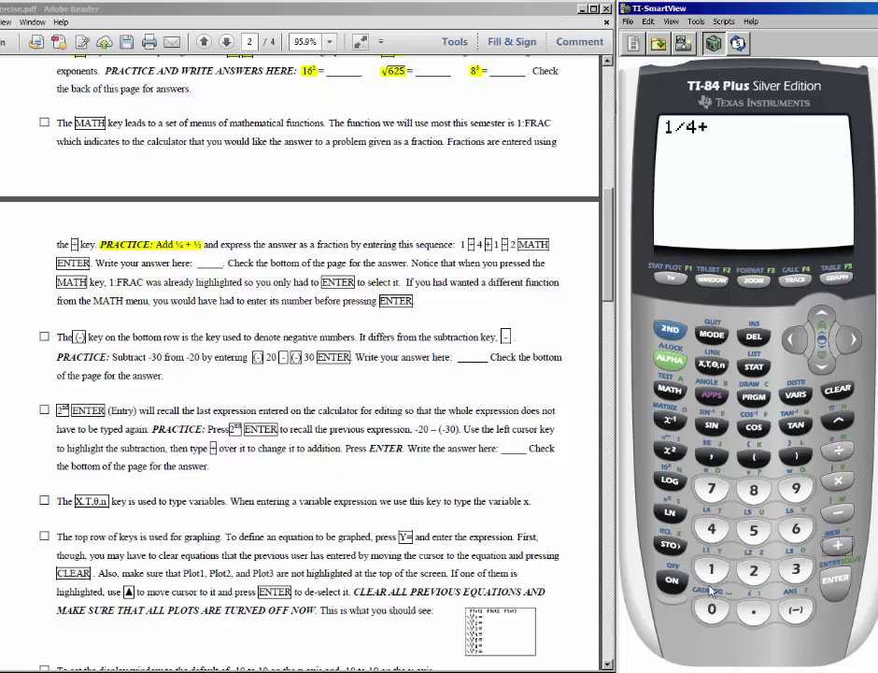
pyautogui.press('1')
pyautogui.click(838, 452)
pyautogui.click(753, 571)
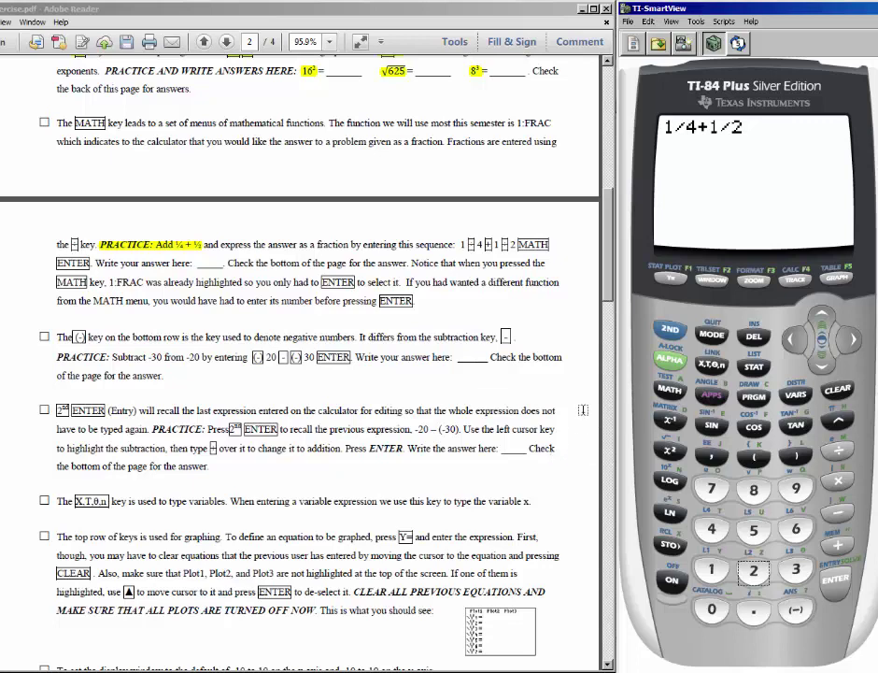
pyautogui.click(673, 394)
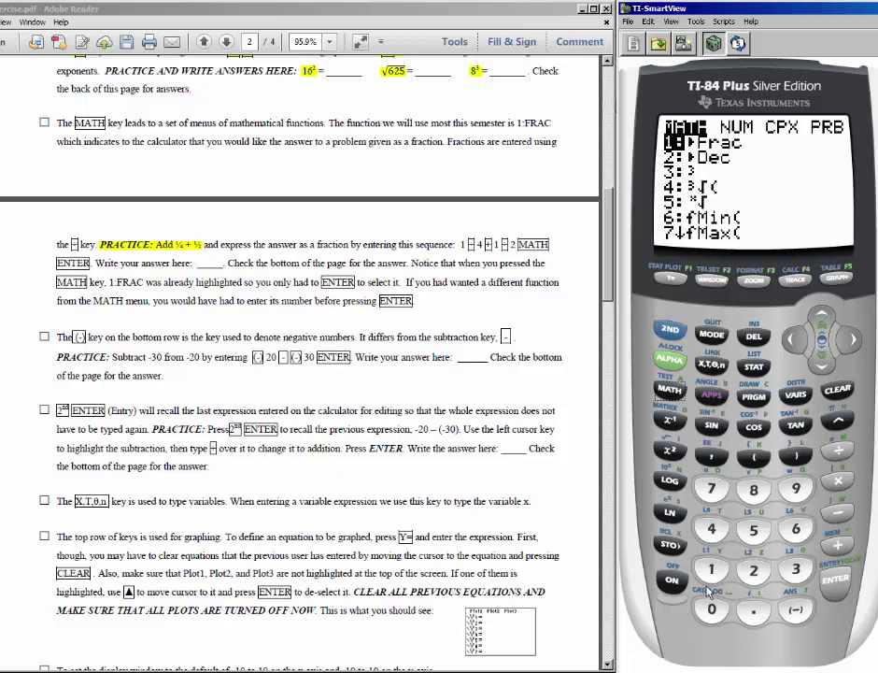
pyautogui.click(837, 581)
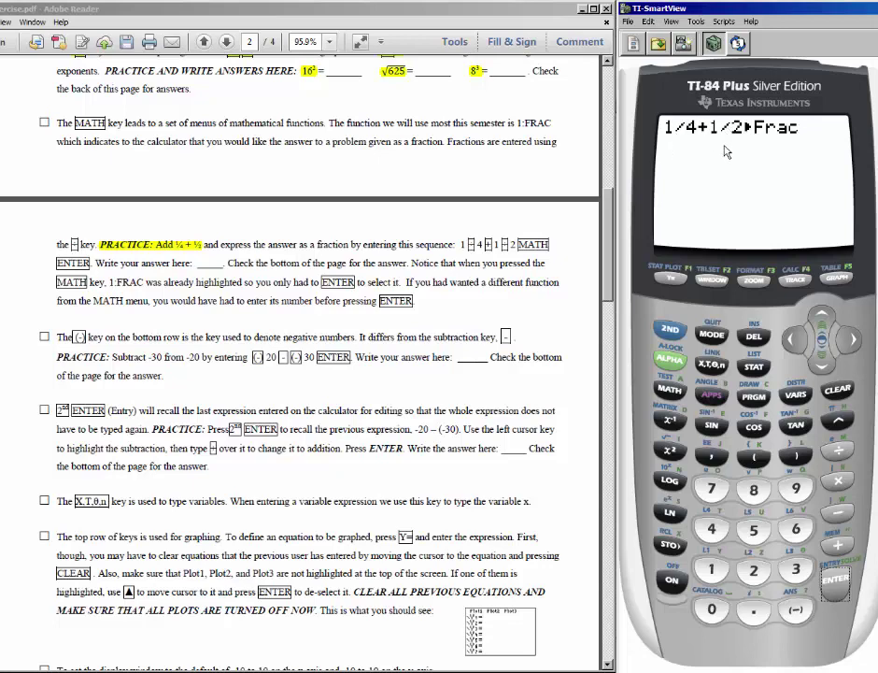
pyautogui.click(838, 587)
# - Evaluate 1/4+1/2 again on the calculator without the fraction conversion
pyautogui.click(716, 574)
pyautogui.click(840, 455)
pyautogui.press('4')
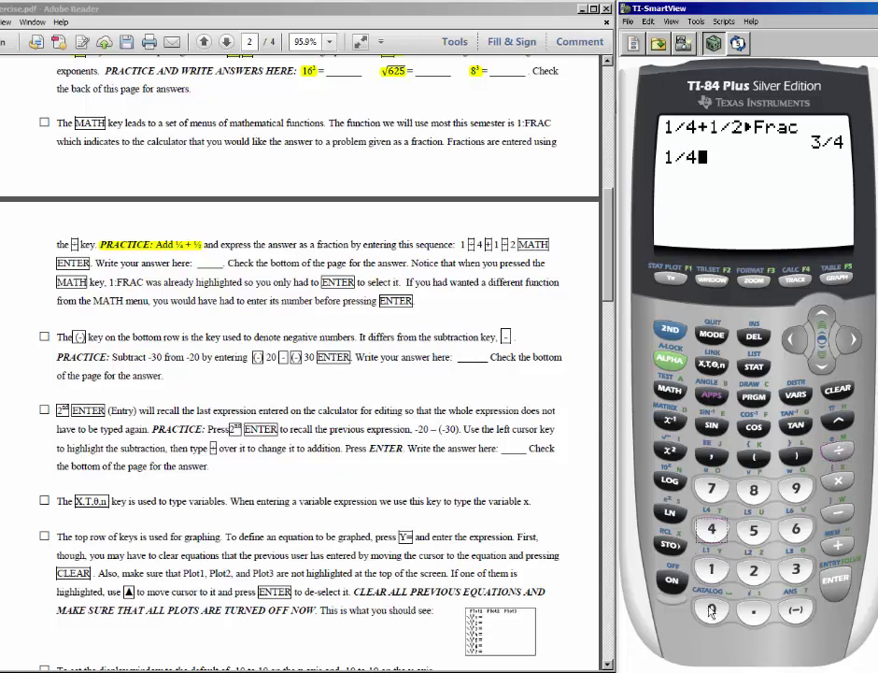
pyautogui.click(829, 557)
pyautogui.press('1')
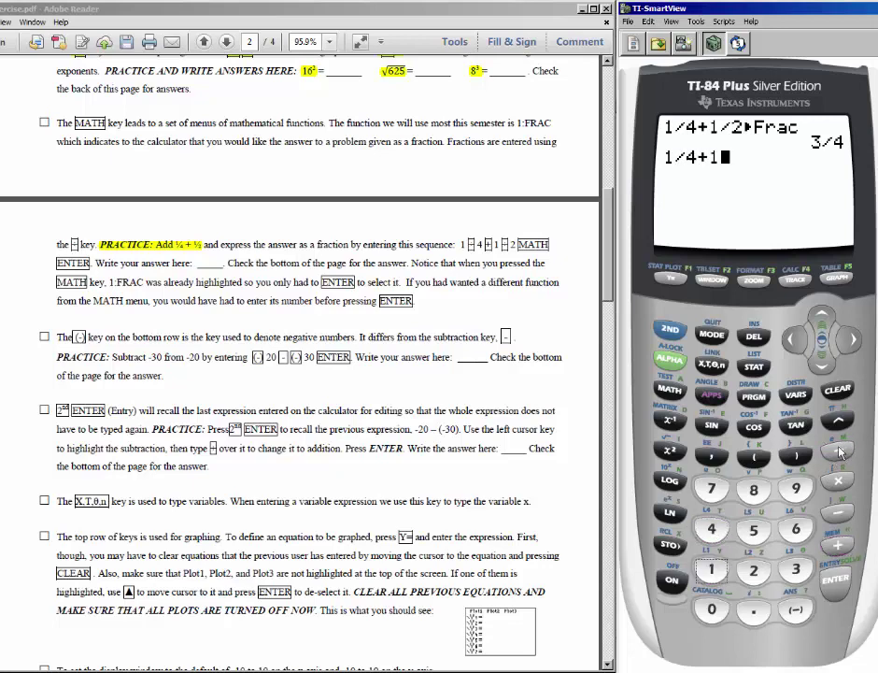
pyautogui.click(840, 452)
pyautogui.click(754, 572)
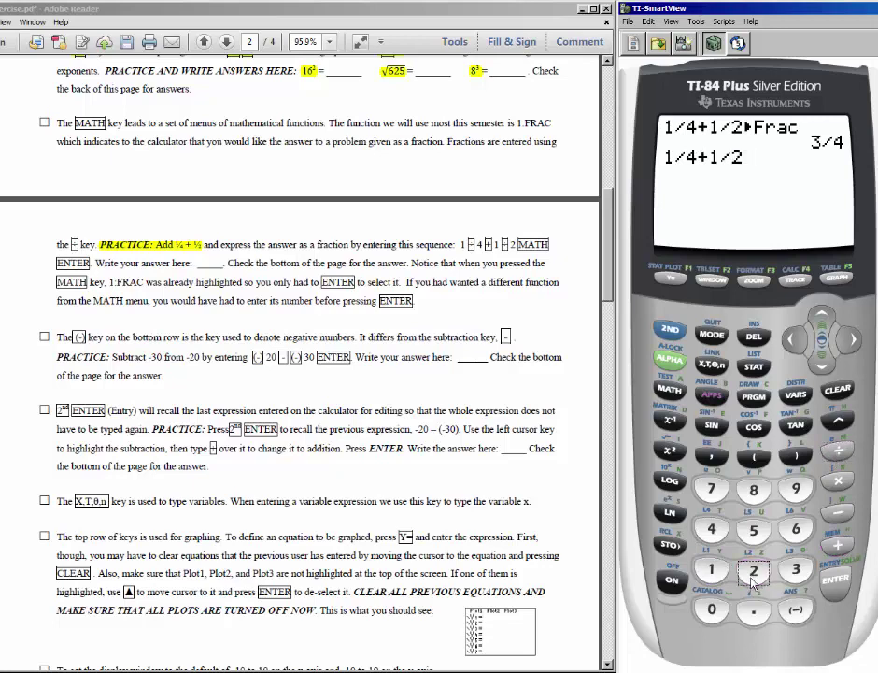
pyautogui.click(837, 584)
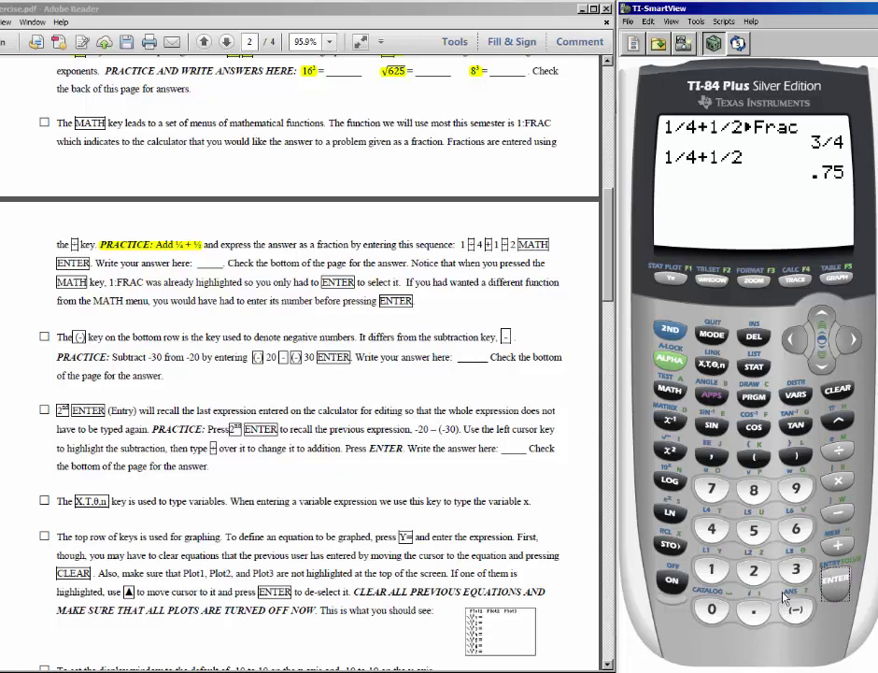
# - Convert the previous decimal answer to a fraction with Ans►Frac
pyautogui.click(670, 391)
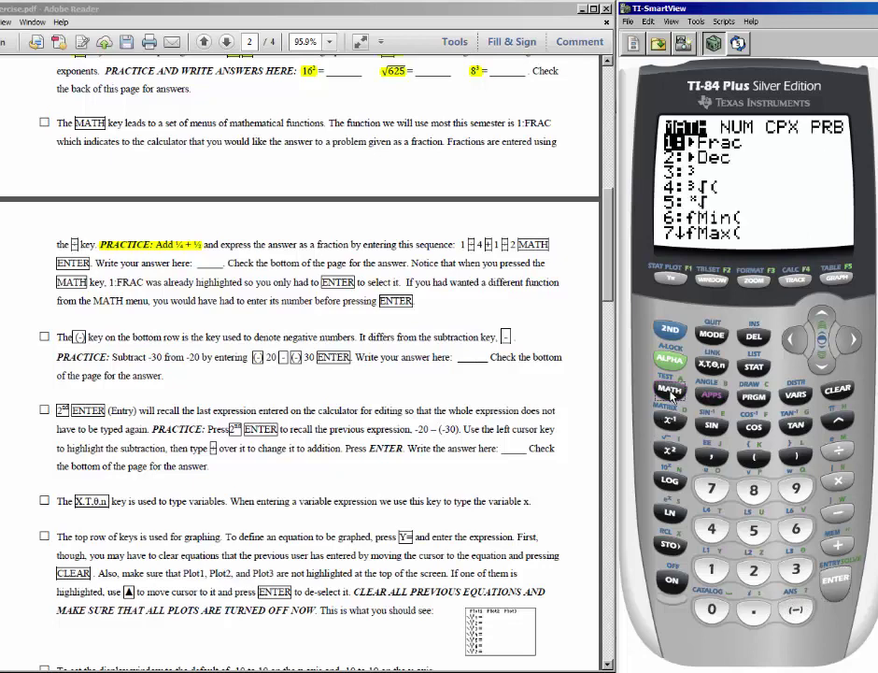
pyautogui.click(841, 583)
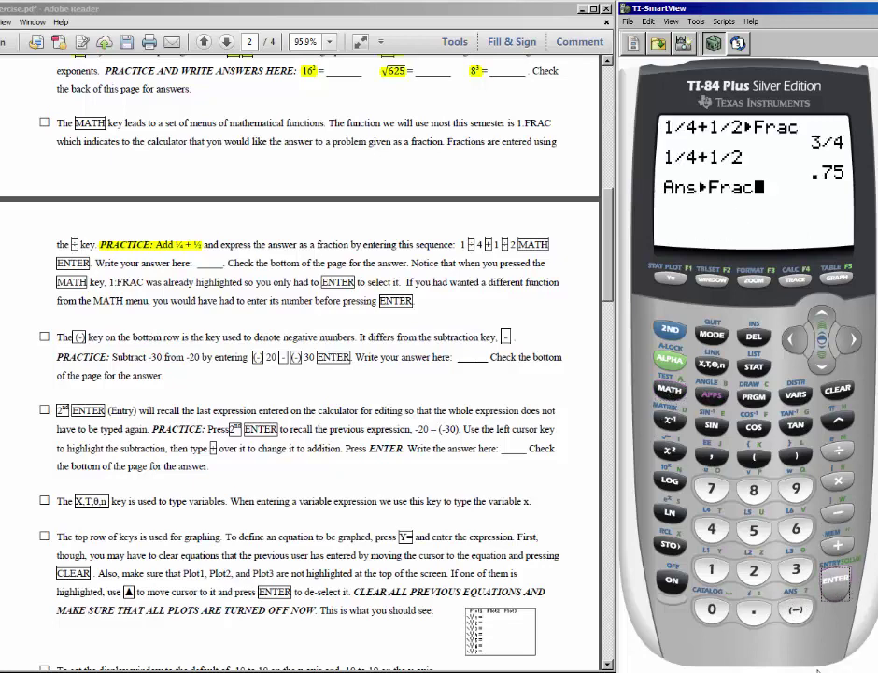
pyautogui.click(839, 585)
# - Highlight the (-) and subtraction keys, the "PRACTICE:" label and the sequence "(-) 20 - (-) 30 ENTER" in the worksheet's negative-number item
pyautogui.moveTo(80, 337); pyautogui.dragTo(82, 336)
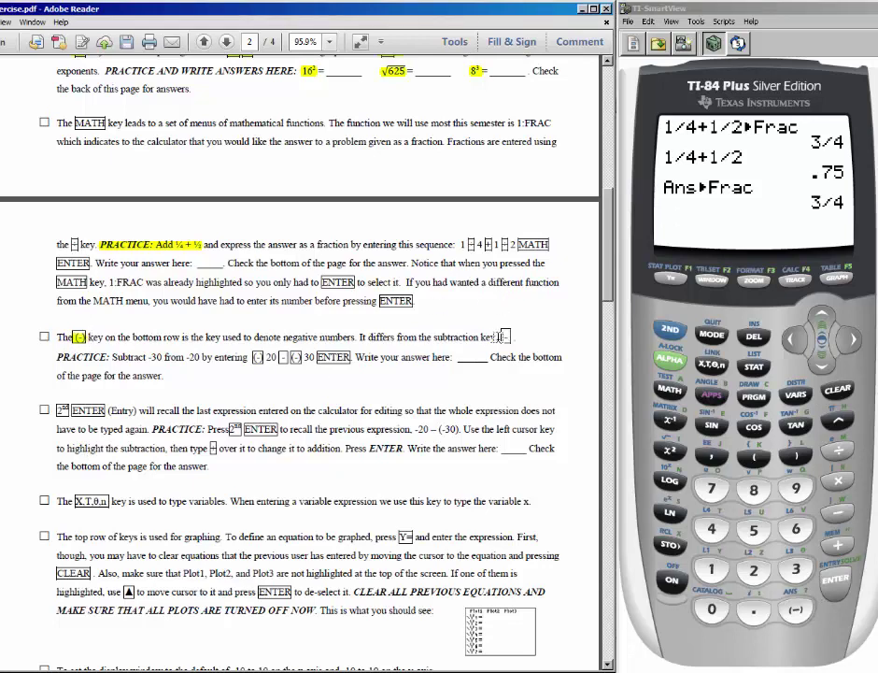
pyautogui.moveTo(500, 336); pyautogui.dragTo(510, 336)
pyautogui.moveTo(54, 357); pyautogui.dragTo(111, 357)
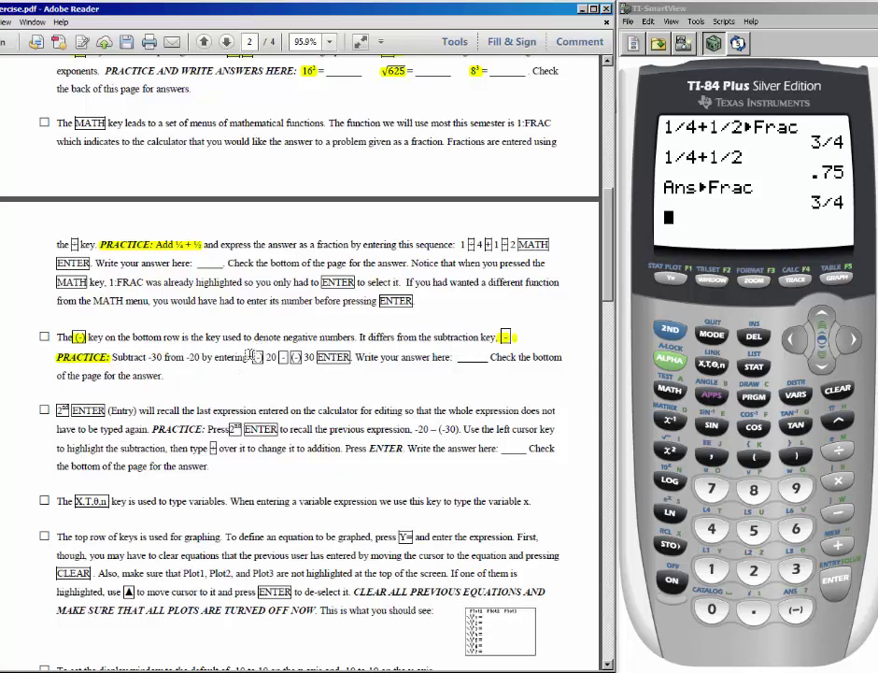
pyautogui.moveTo(251, 357); pyautogui.dragTo(336, 357)
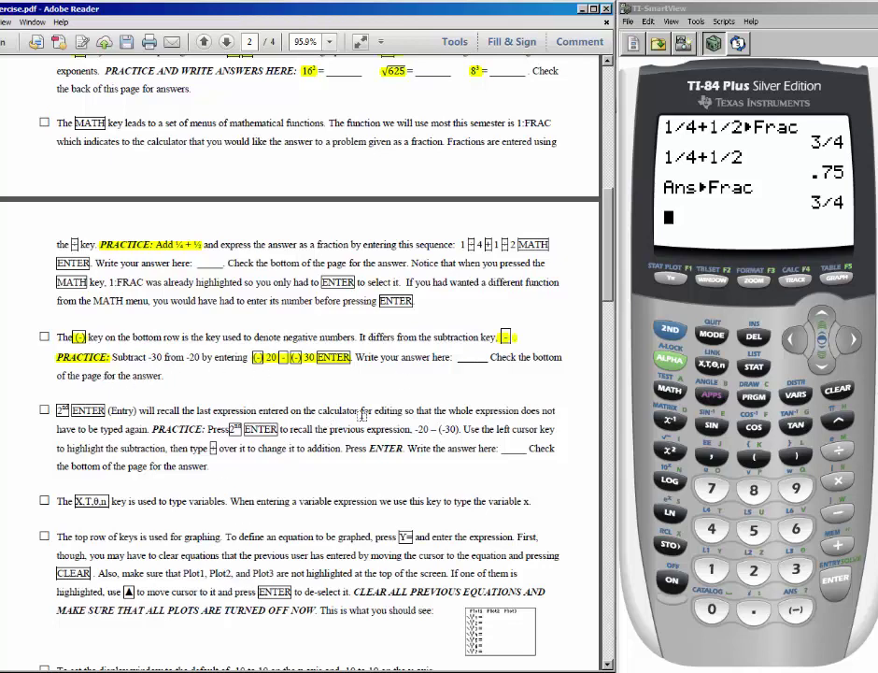
# - Evaluate -20 - -30 on the calculator, using the negative sign for both numbers and the subtraction operator between them
pyautogui.click(797, 612)
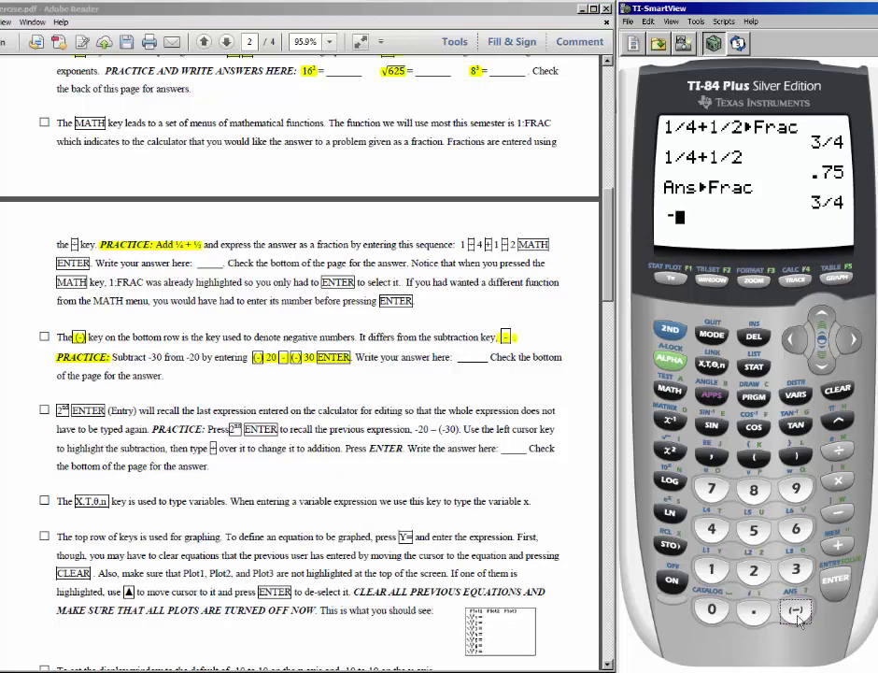
pyautogui.click(755, 572)
pyautogui.click(711, 611)
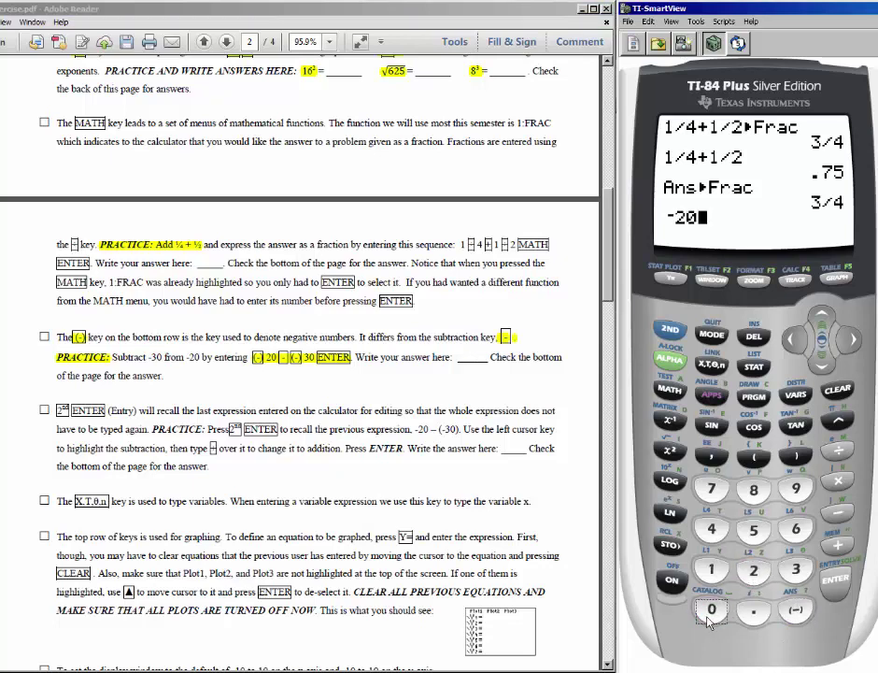
pyautogui.click(838, 513)
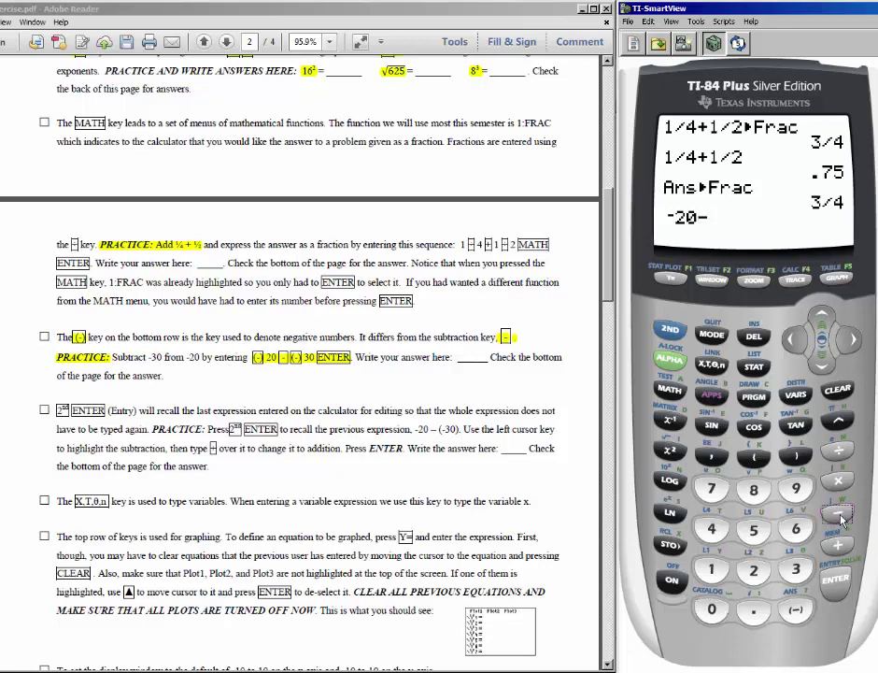
pyautogui.click(796, 612)
pyautogui.click(797, 569)
pyautogui.click(720, 615)
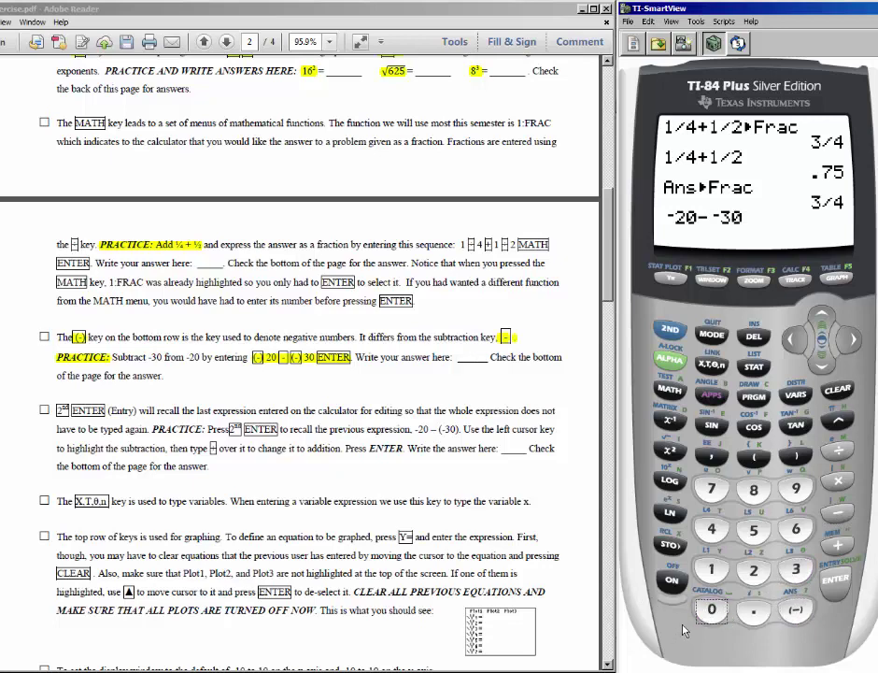
pyautogui.click(836, 584)
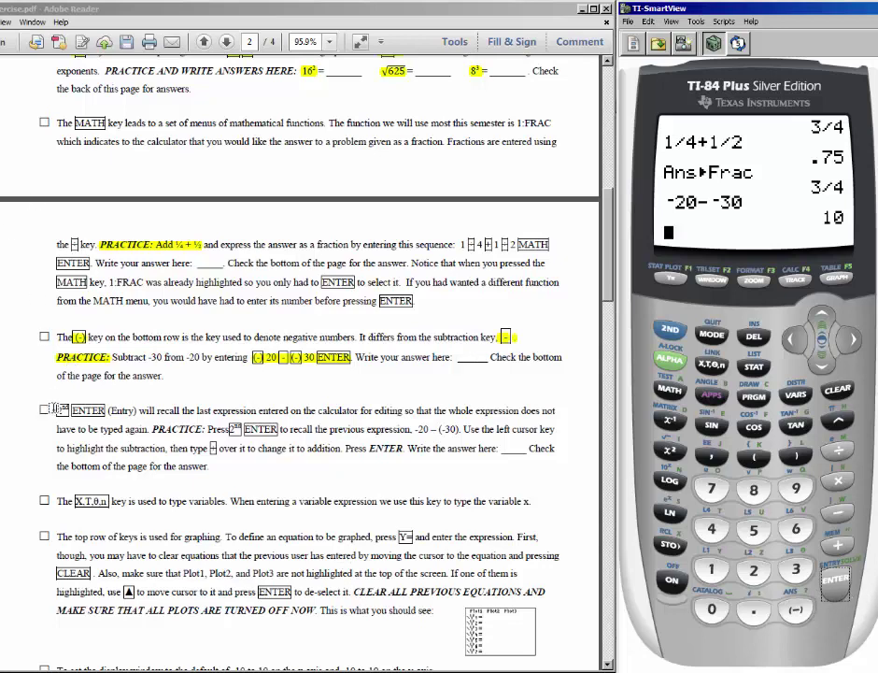
# - Highlight "2nd ENTER (Entry)" in the worksheet and recall the last expression, -20 - -30, on the calculator
pyautogui.moveTo(57, 409); pyautogui.dragTo(139, 412)
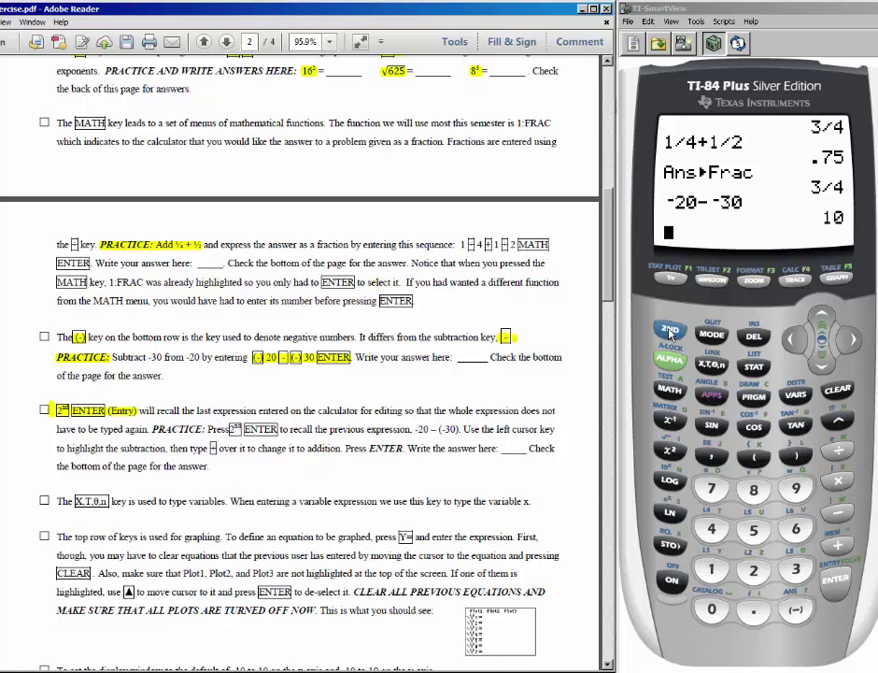
pyautogui.click(839, 584)
pyautogui.click(838, 585)
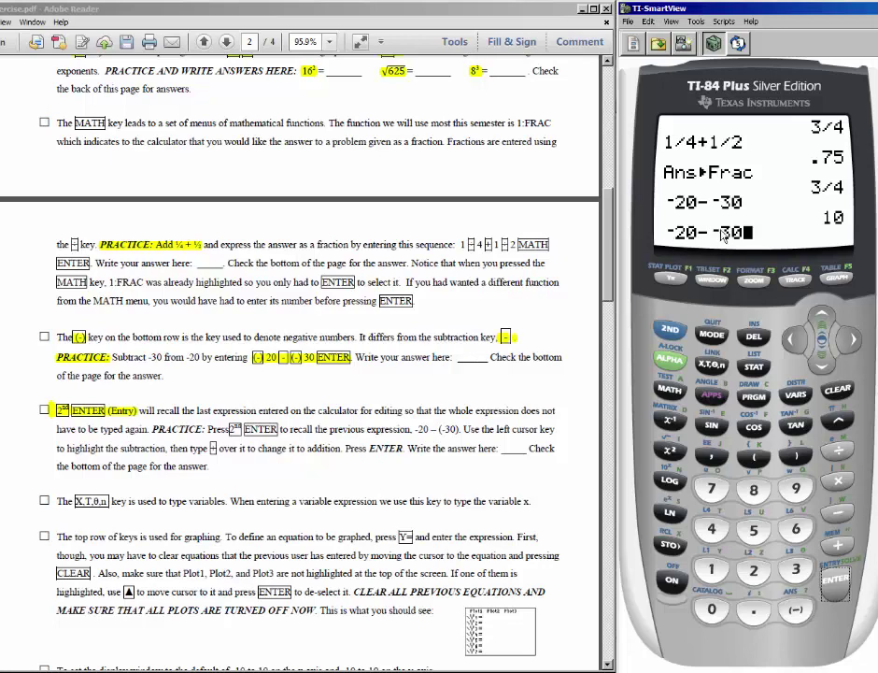
# - Replace the subtraction operator in the recalled expression with addition and evaluate -20 + -30
pyautogui.click(799, 346)
pyautogui.click(799, 346)
pyautogui.click(799, 346)
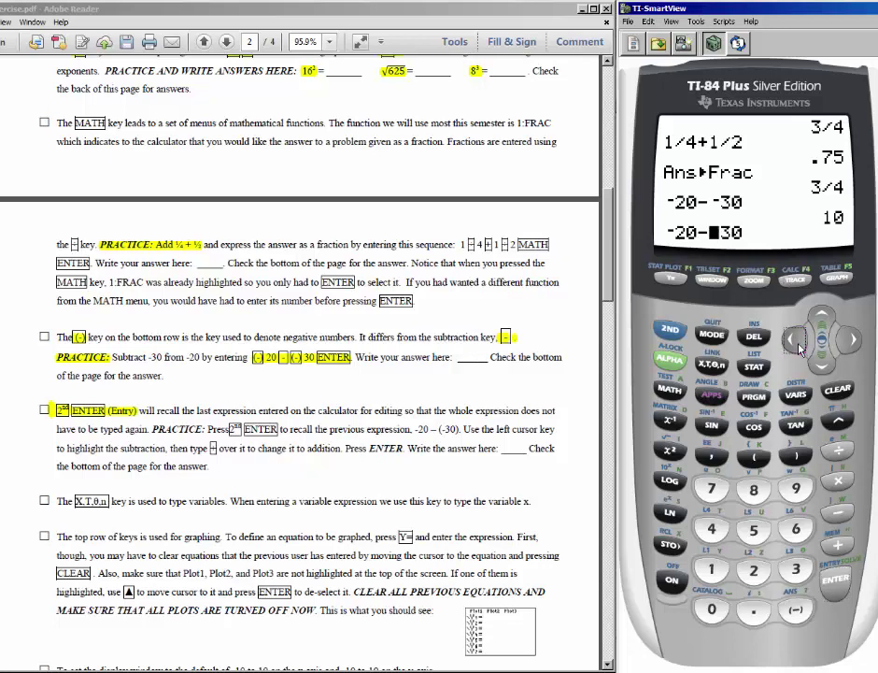
pyautogui.click(838, 551)
pyautogui.click(836, 578)
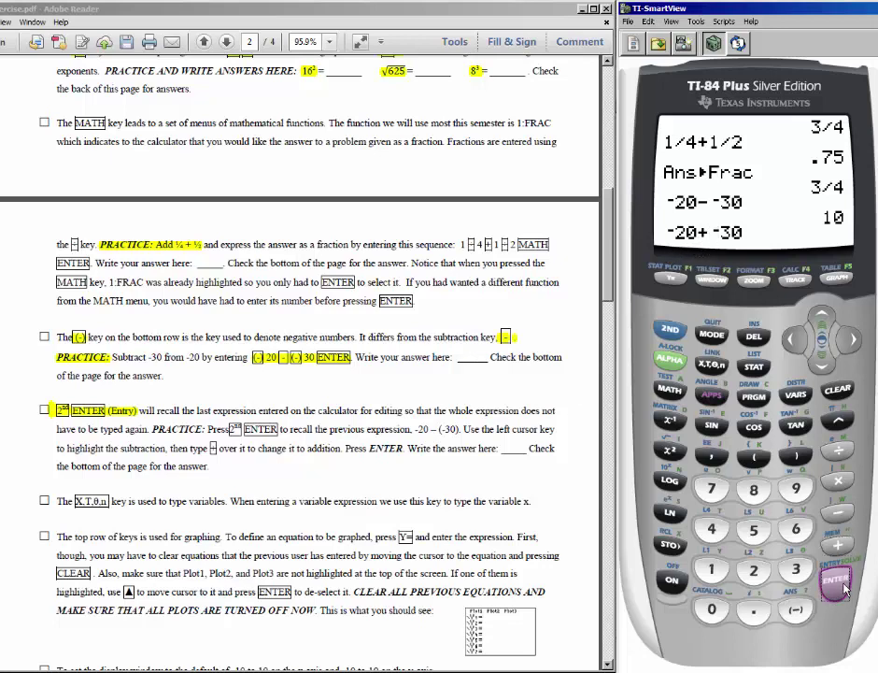
# - Highlight the Entry item's answer blank, the X,T,θ,n key and "top row of keys is used for graphing" in the worksheet
pyautogui.moveTo(499, 448); pyautogui.dragTo(528, 450)
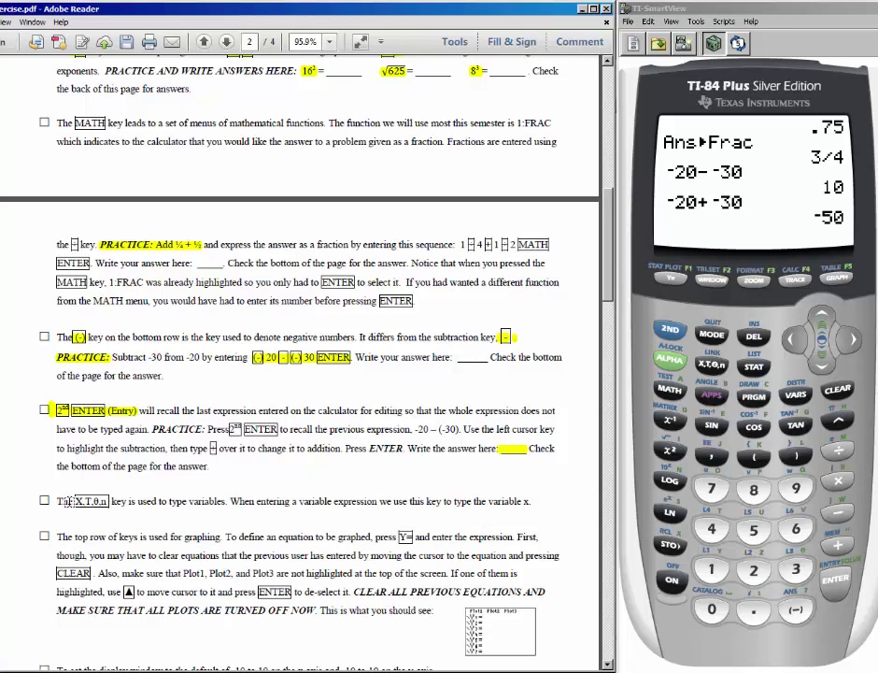
pyautogui.moveTo(74, 501); pyautogui.dragTo(109, 504)
pyautogui.scroll(-5, 348, 329)
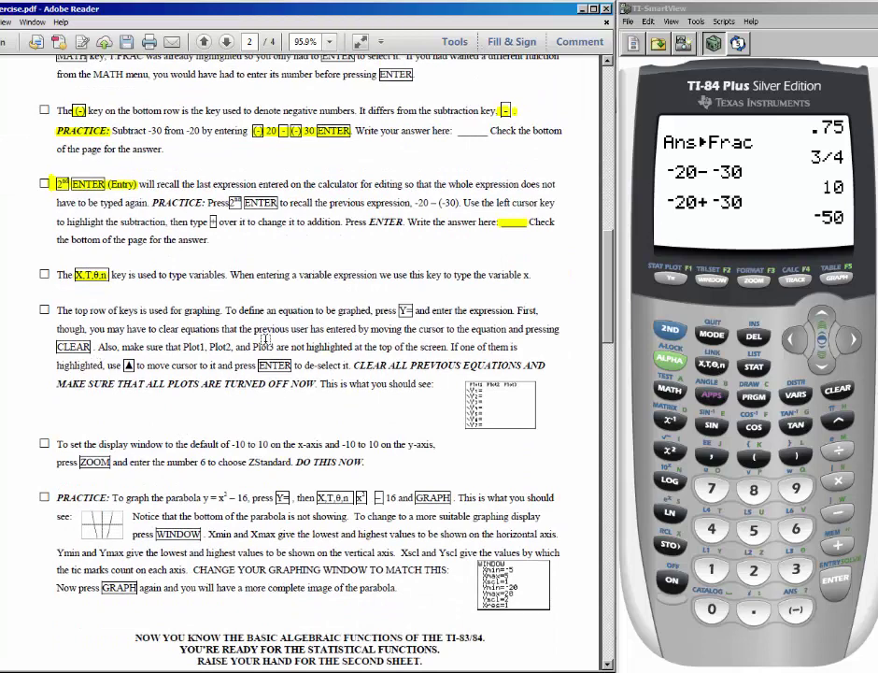
pyautogui.moveTo(74, 310); pyautogui.dragTo(221, 316)
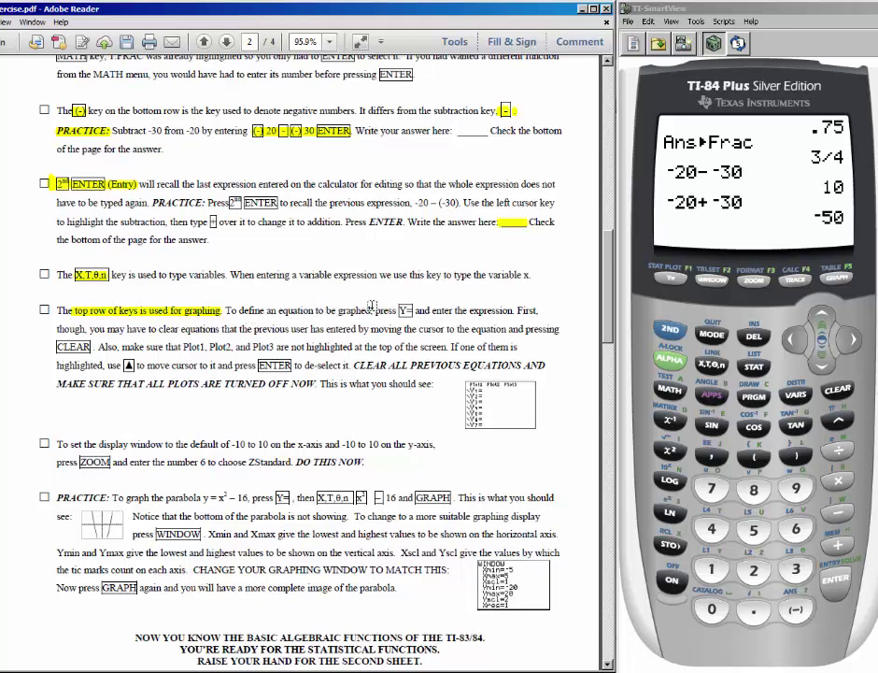
# - Highlight CLEAR in the worksheet's graphing item and clear the old Y1 equation in the calculator's Y= editor
pyautogui.click(671, 280)
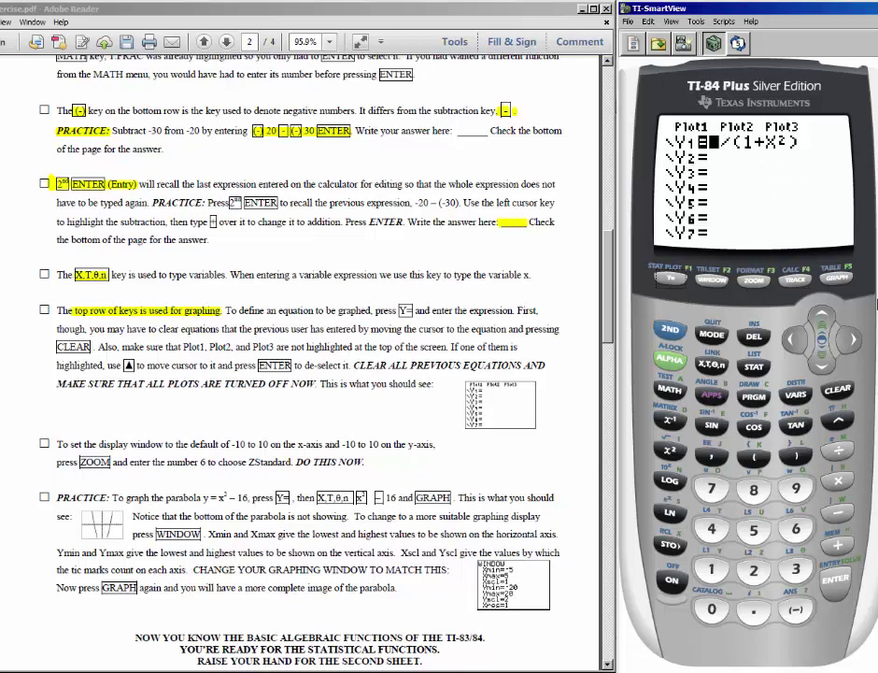
pyautogui.click(62, 346)
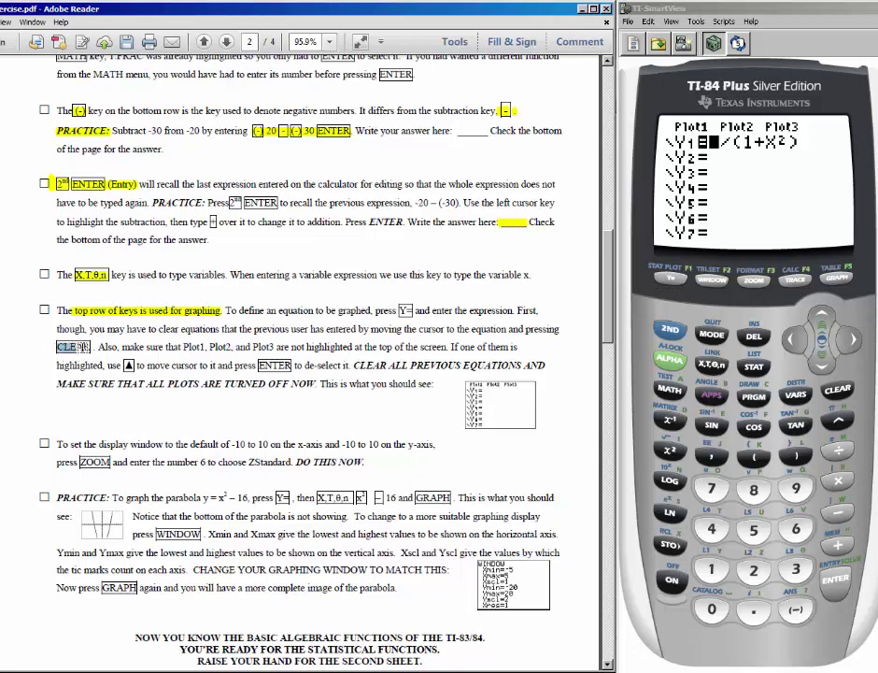
pyautogui.click(839, 392)
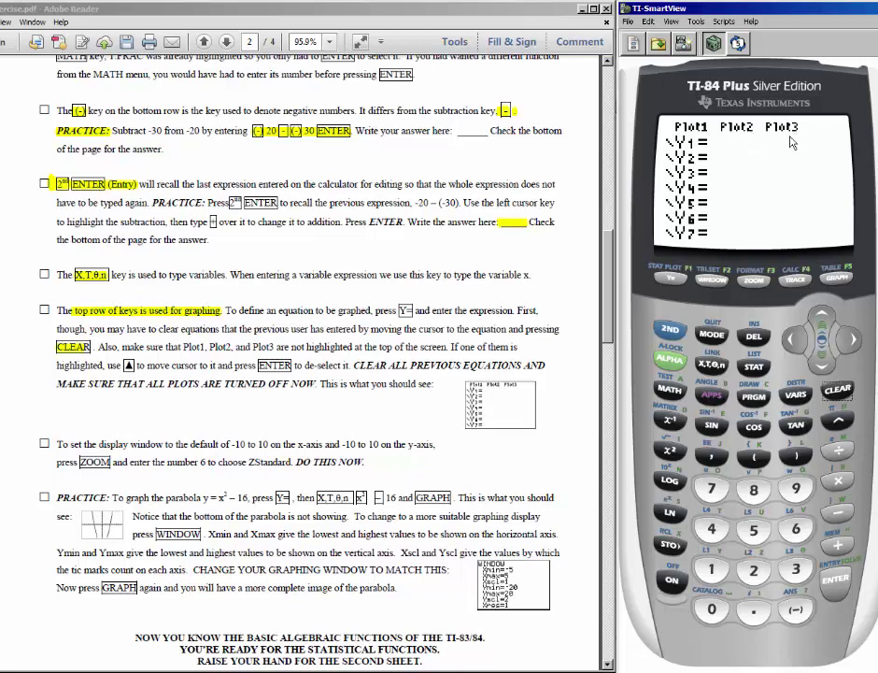
# - Turn Plot1 on and back off in the Y= editor and return the cursor to the Y1 line
pyautogui.click(821, 316)
pyautogui.click(847, 353)
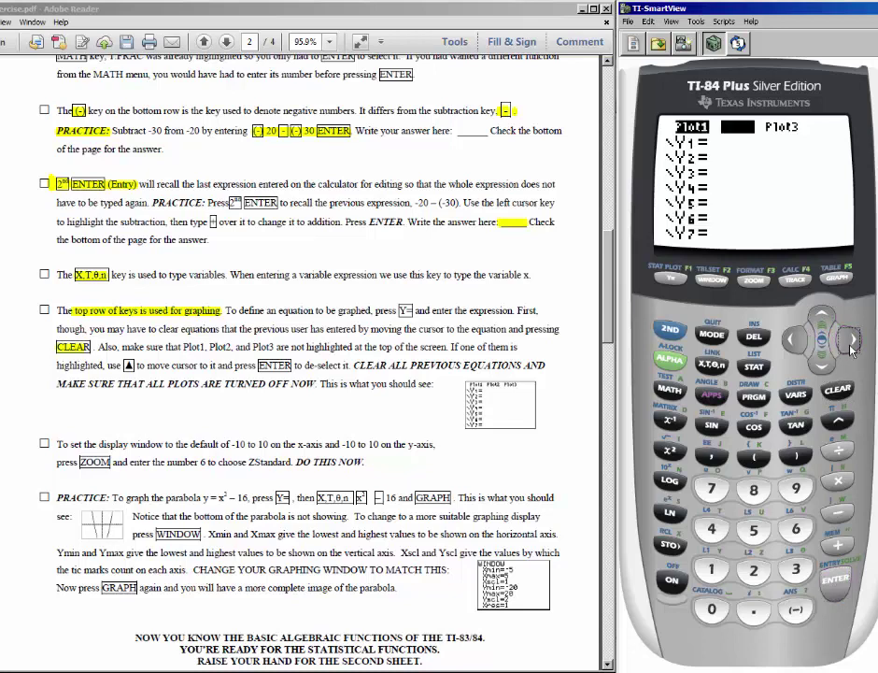
pyautogui.click(794, 351)
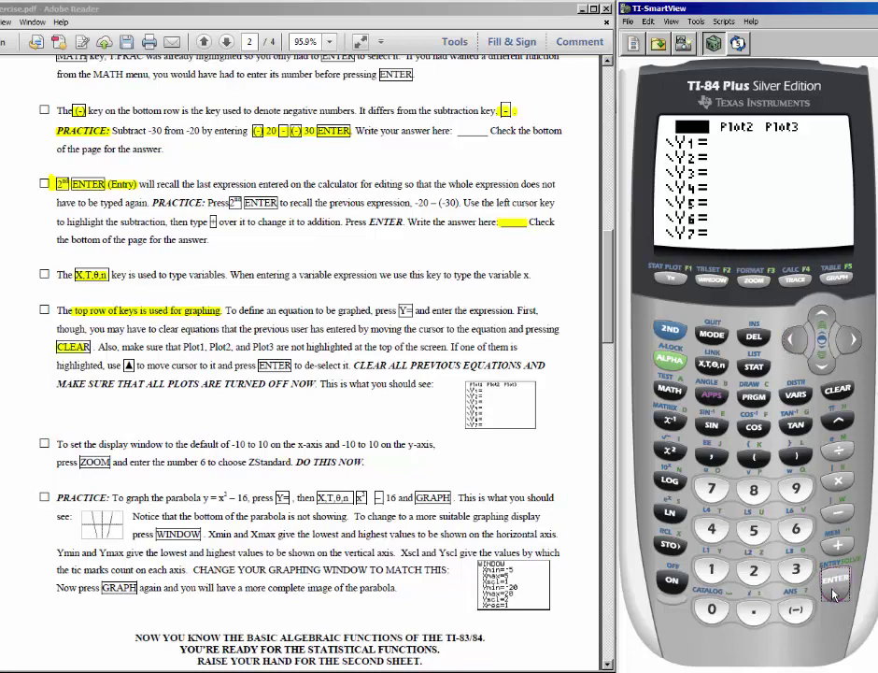
pyautogui.press('Down')
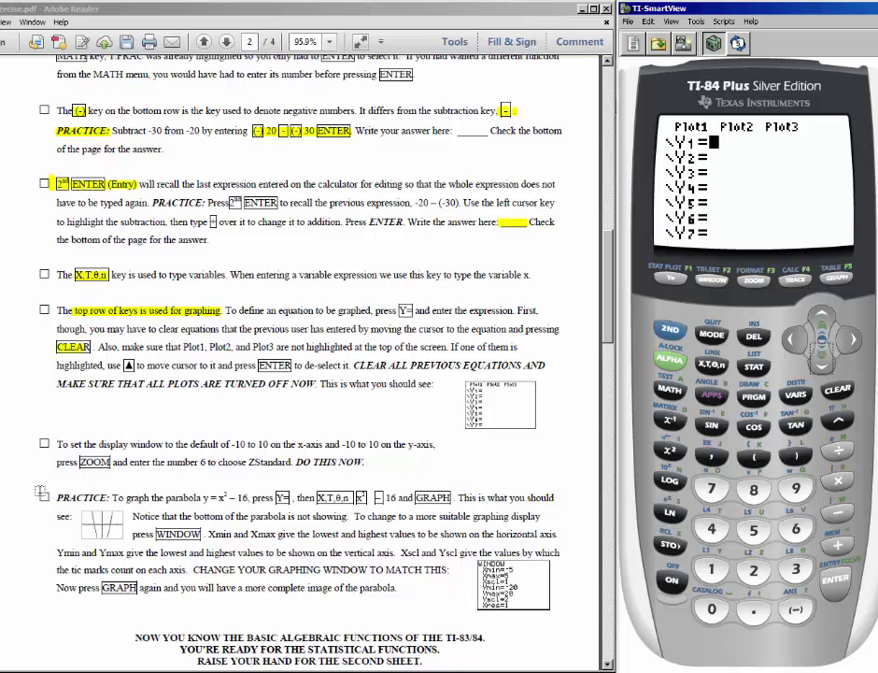
# - Highlight "the display window to the default of -10 to 10" and the ZOOM key in the worksheet
pyautogui.click(93, 443)
pyautogui.moveTo(93, 443); pyautogui.dragTo(270, 444)
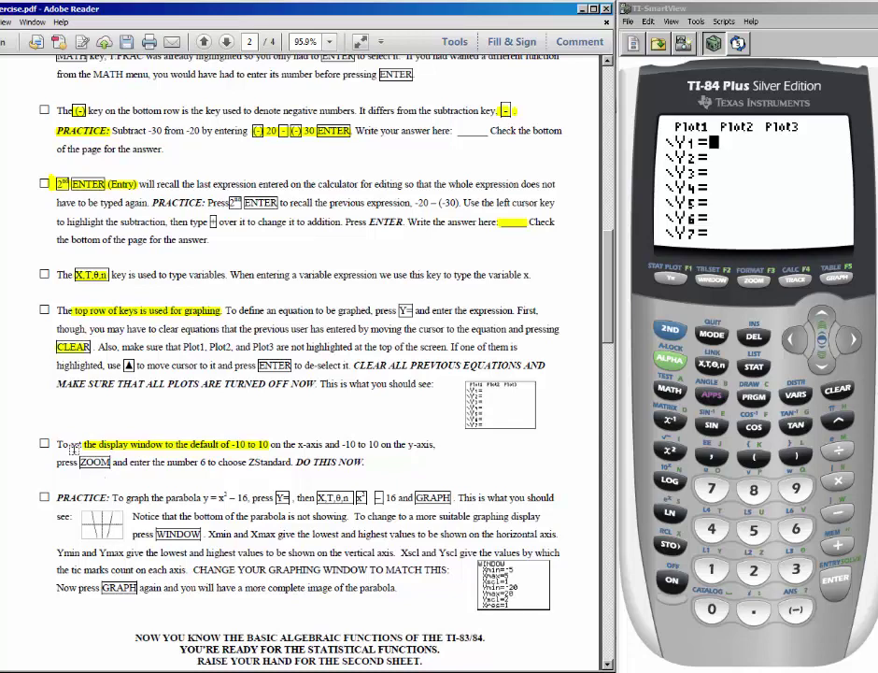
pyautogui.moveTo(82, 462); pyautogui.dragTo(106, 462)
pyautogui.click(110, 462)
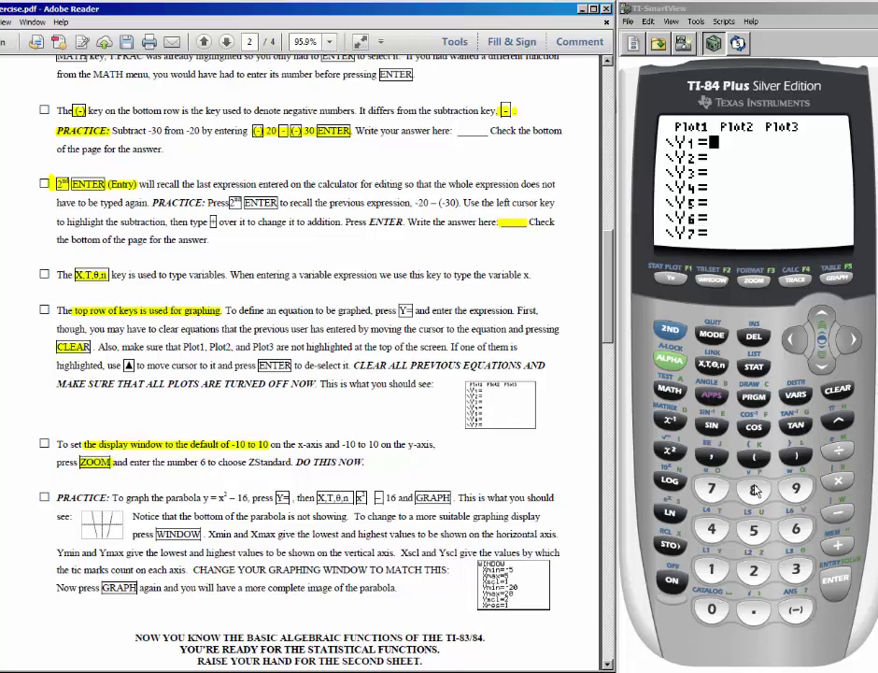
# - Highlight "to choose ZStandard" in the worksheet and apply the ZStandard zoom on the calculator
pyautogui.click(755, 280)
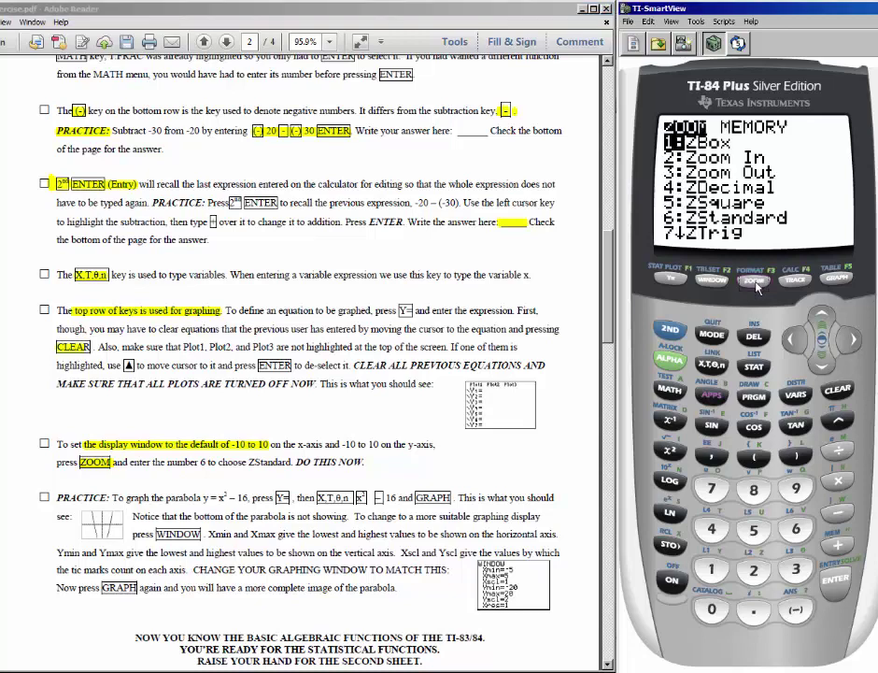
pyautogui.click(205, 461)
pyautogui.moveTo(205, 462); pyautogui.dragTo(291, 462)
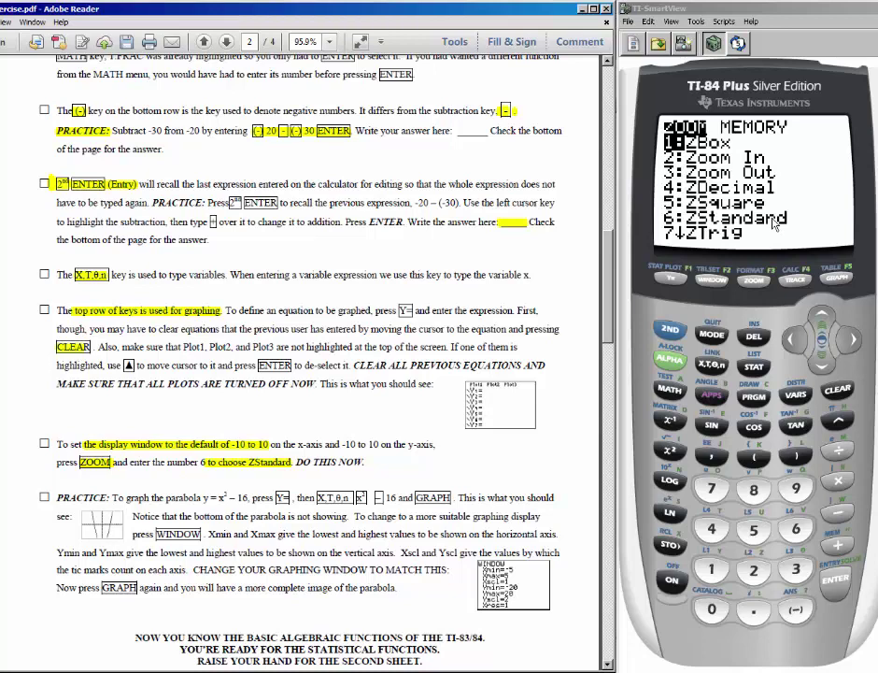
pyautogui.click(799, 530)
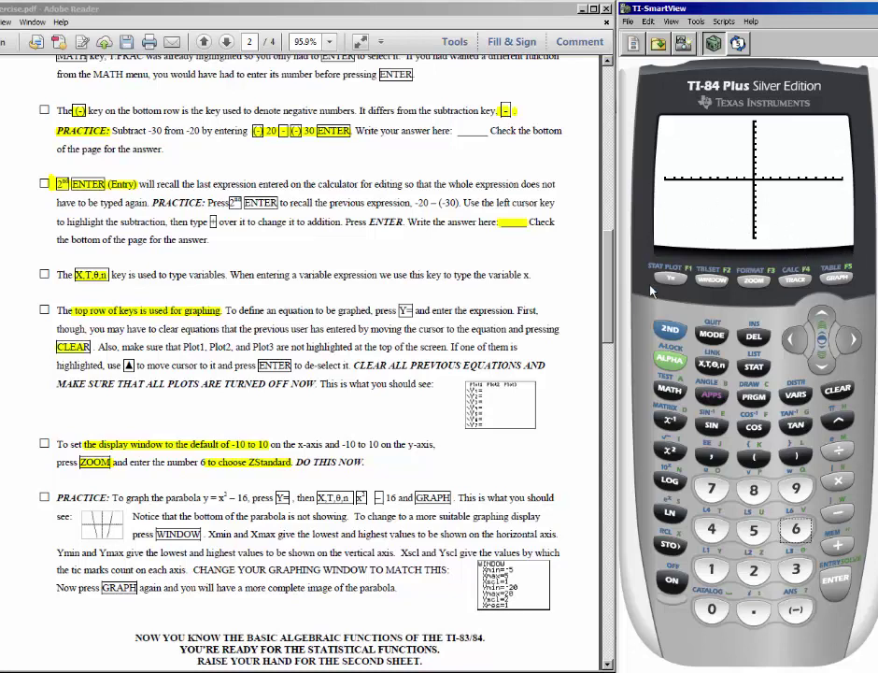
# - Quit the graph to the calculator's home screen and clear it
pyautogui.click(671, 333)
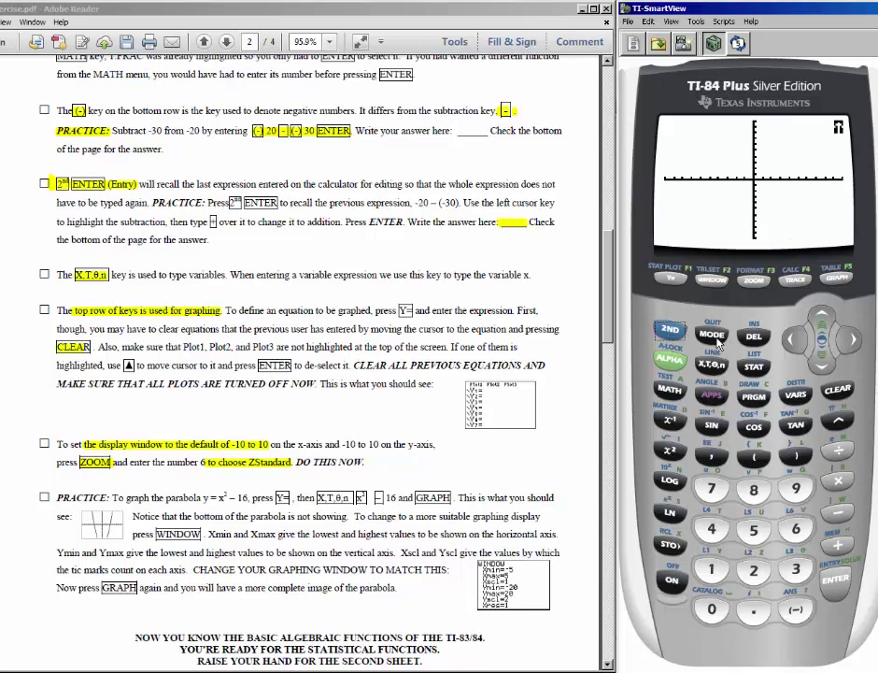
pyautogui.click(713, 337)
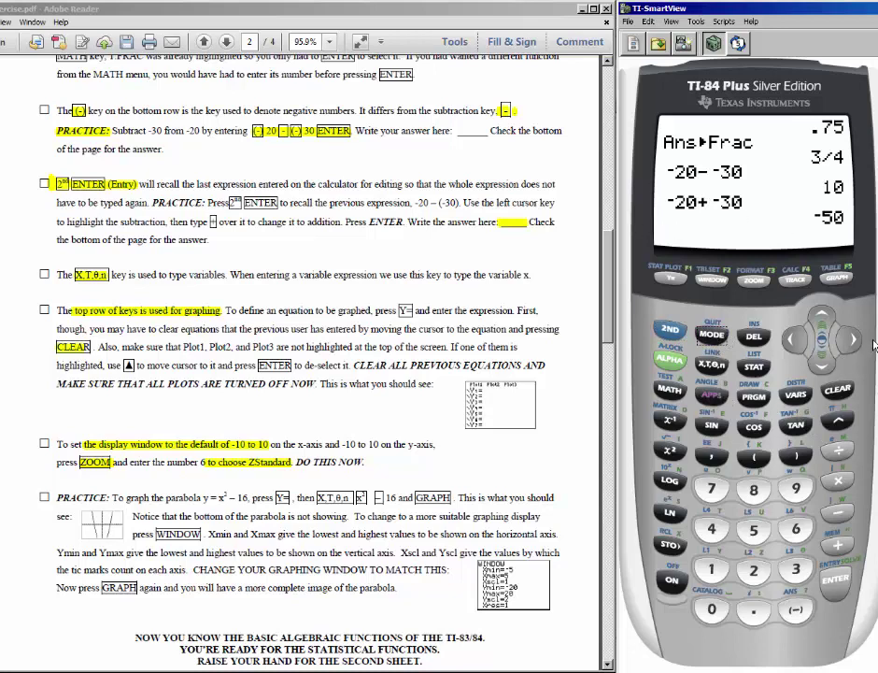
pyautogui.click(842, 394)
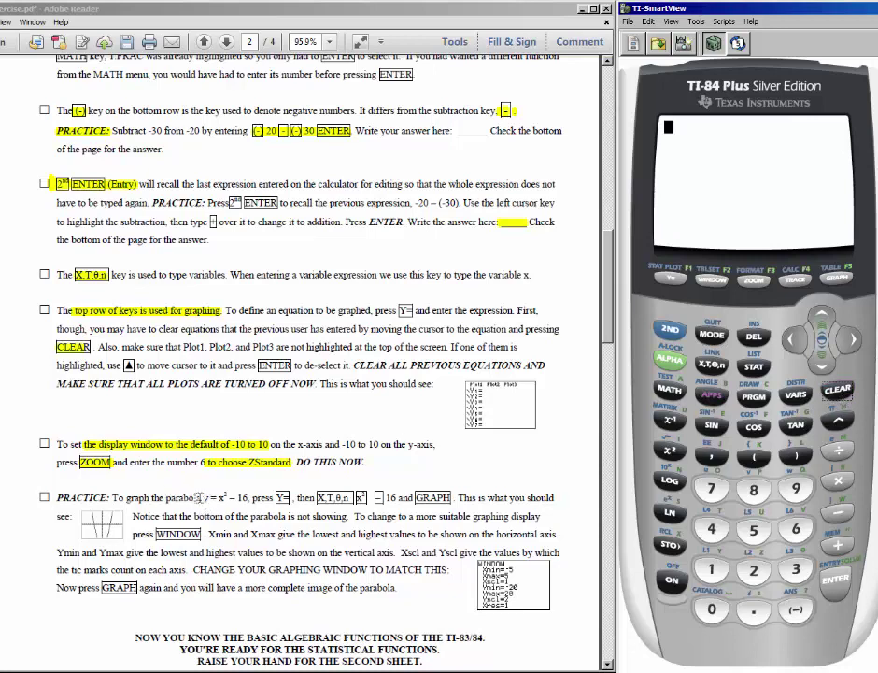
# - Highlight "y = x² – 16" and the Y= key in the worksheet's parabola practice and bring up the calculator's equation editor
pyautogui.click(199, 498)
pyautogui.moveTo(199, 498); pyautogui.dragTo(251, 501)
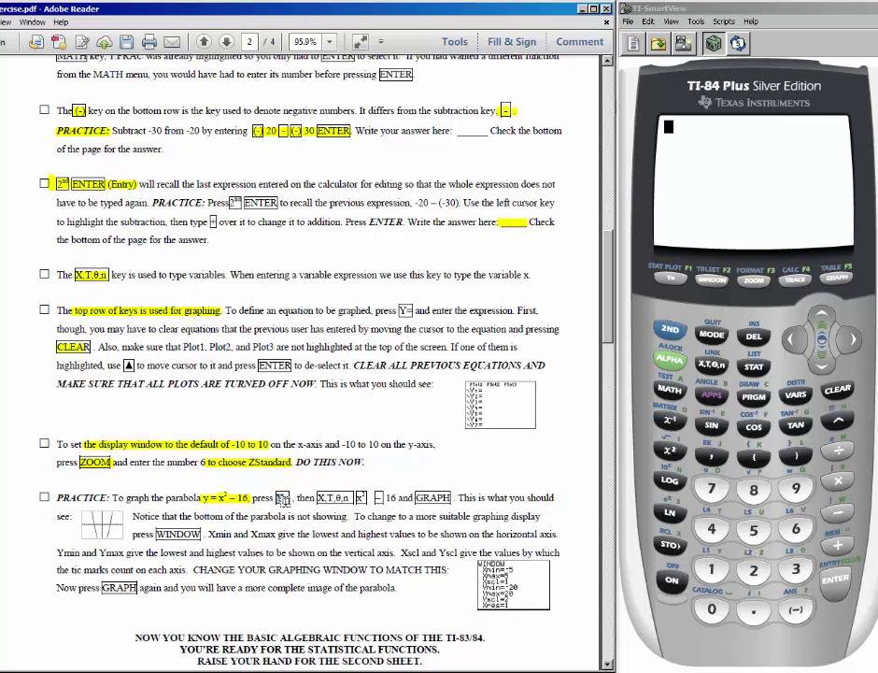
pyautogui.moveTo(277, 499); pyautogui.dragTo(291, 499)
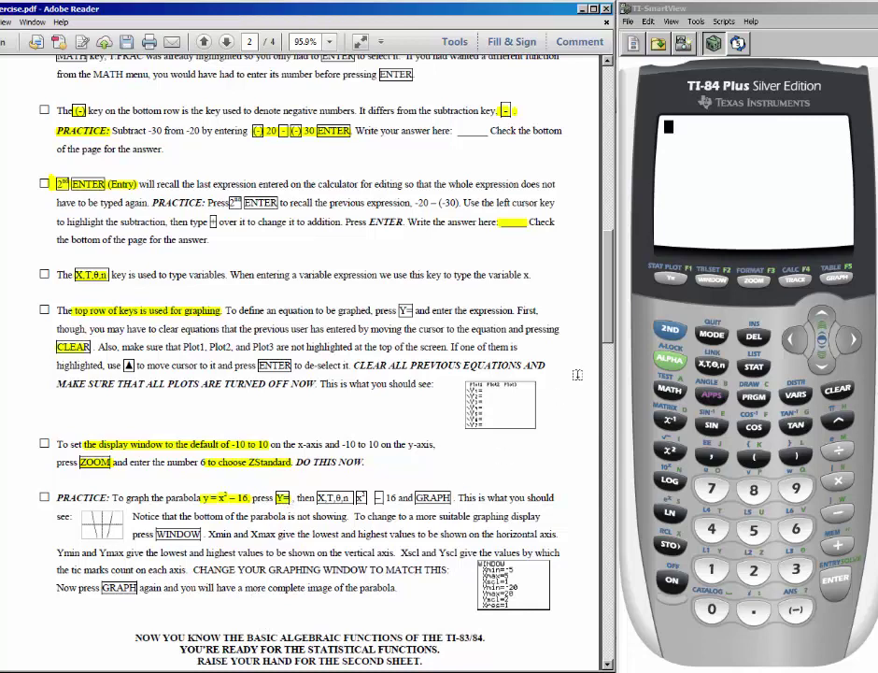
pyautogui.click(673, 281)
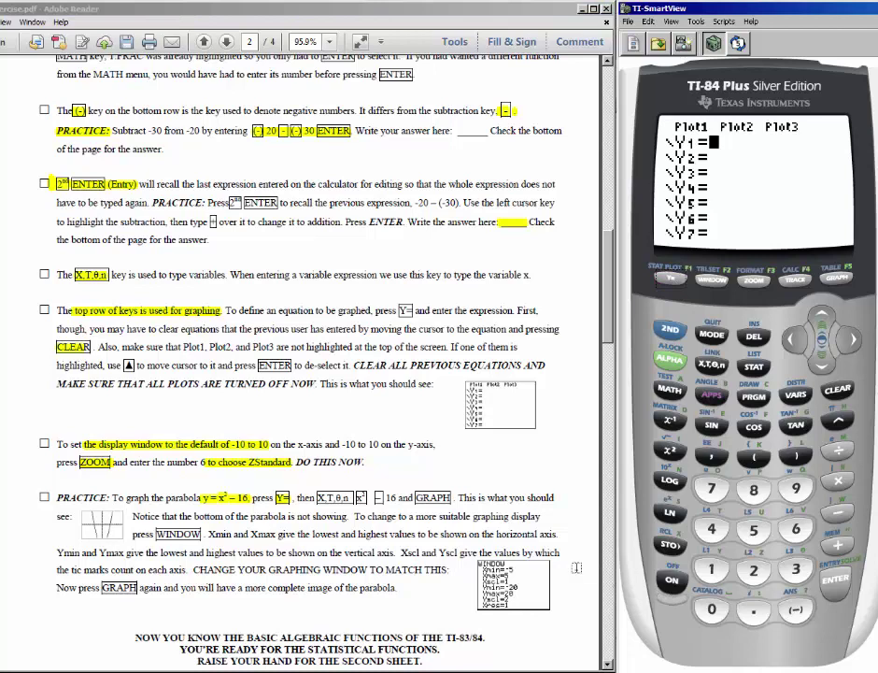
# - Enter X²-16 as the Y1 equation while highlighting the X,T,θ,n, x² and subtraction keys in the worksheet's practice sequence
pyautogui.moveTo(319, 498); pyautogui.dragTo(349, 498)
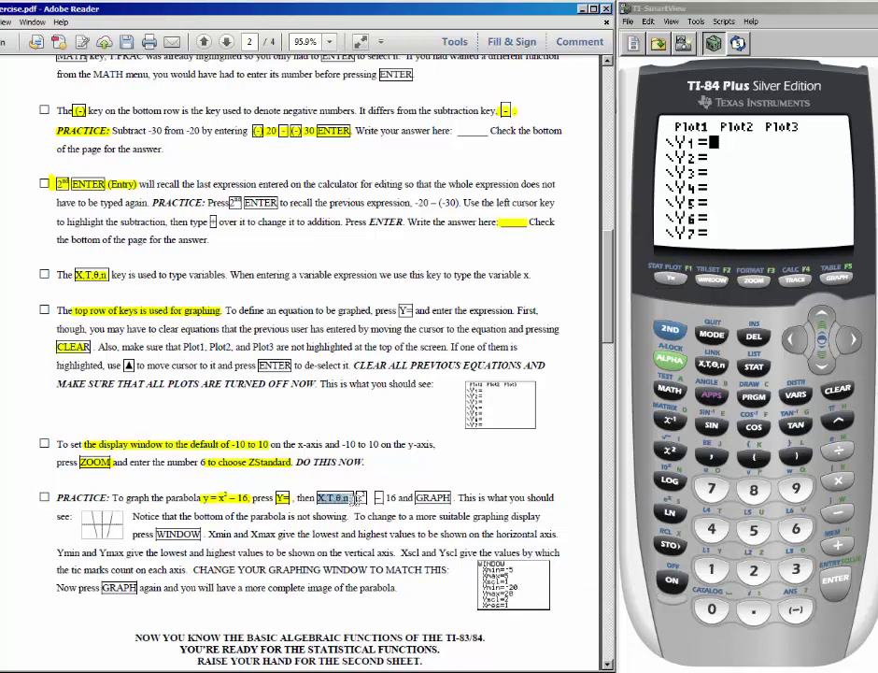
pyautogui.click(359, 639)
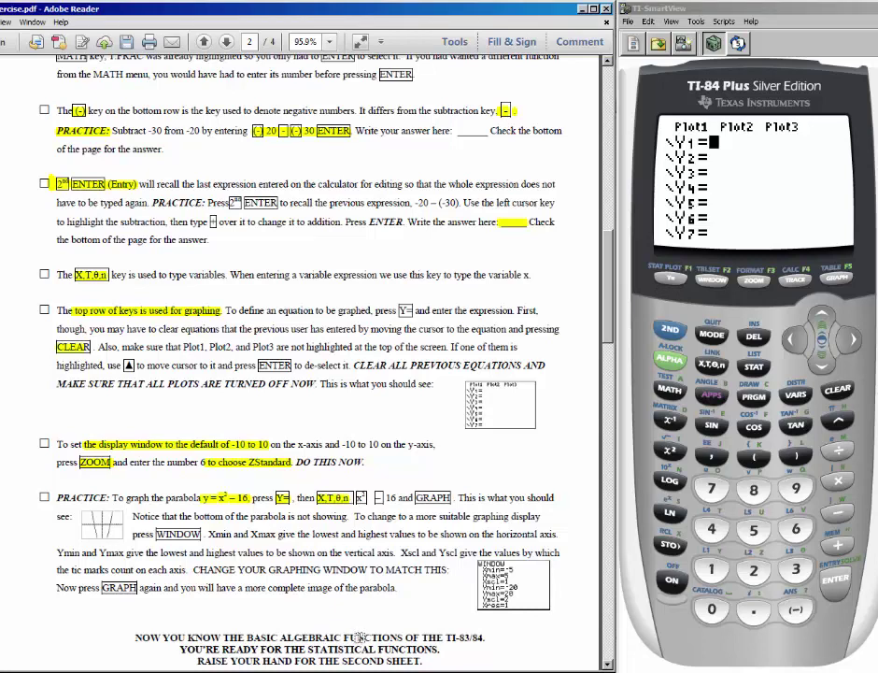
pyautogui.click(713, 365)
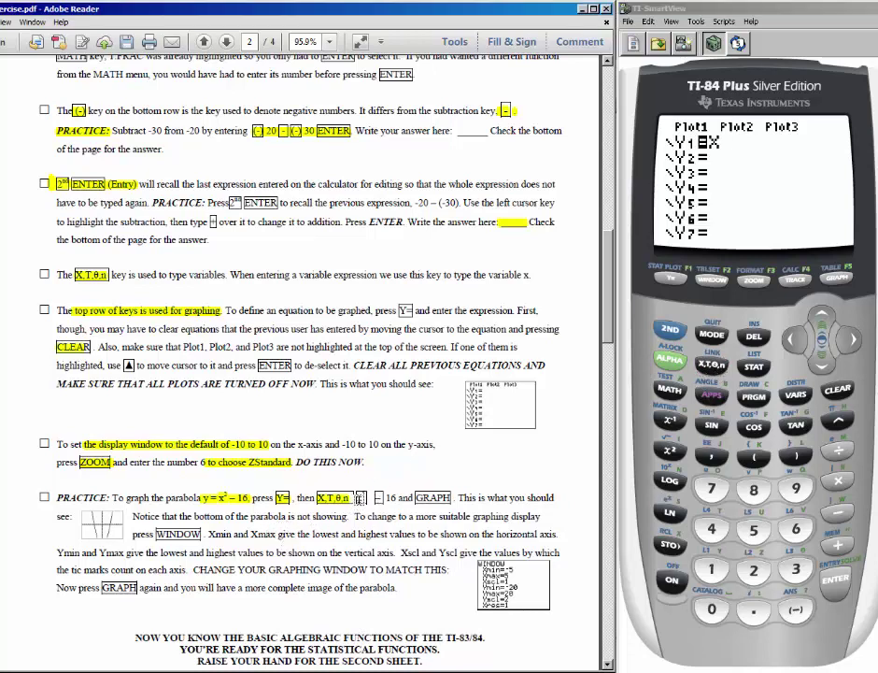
pyautogui.click(669, 453)
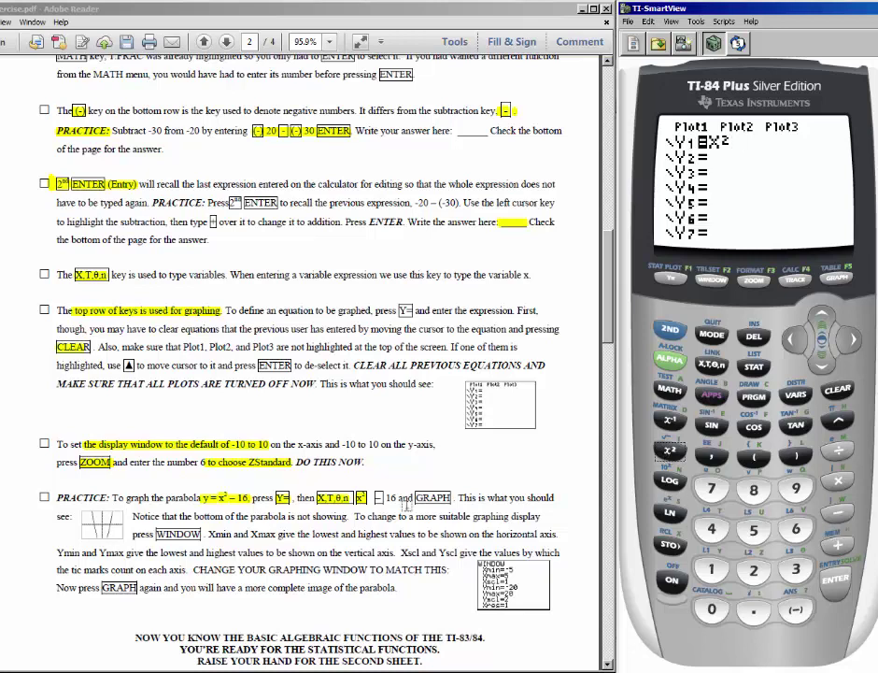
pyautogui.click(376, 498)
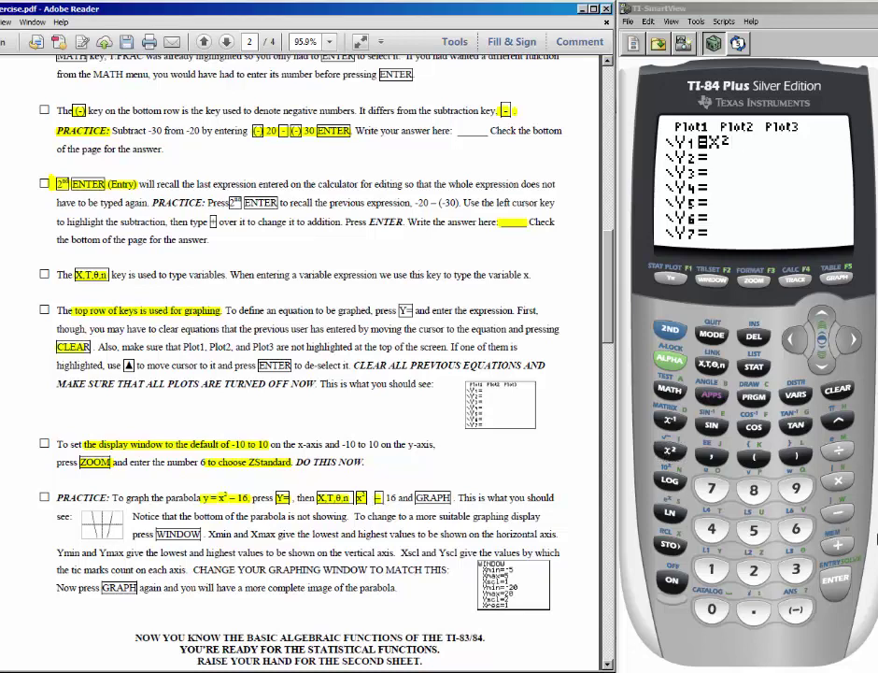
pyautogui.click(839, 513)
pyautogui.write('16')
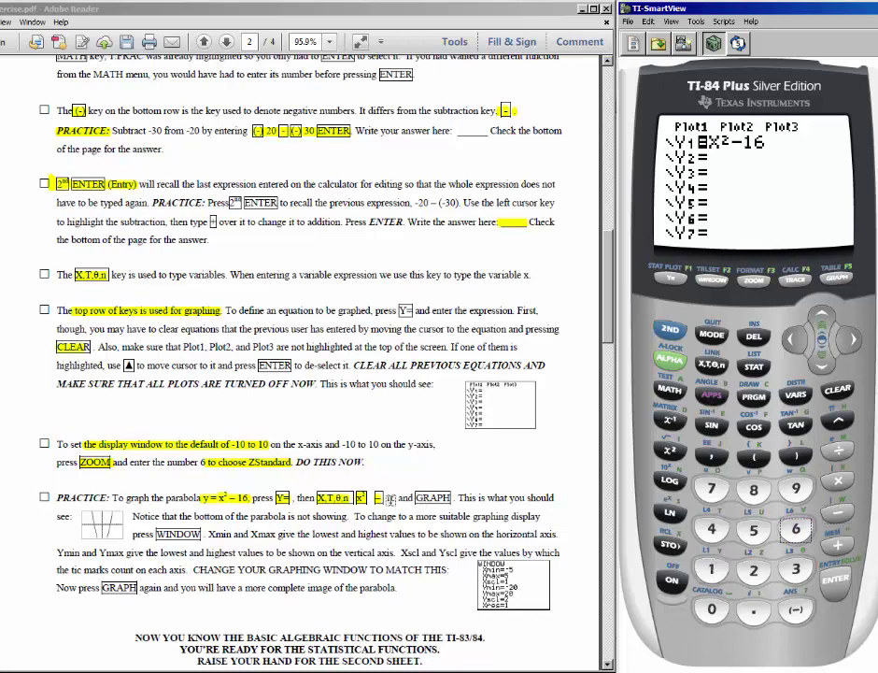
# - Highlight 16 and GRAPH in the worksheet's practice sequence and graph the parabola on the calculator
pyautogui.click(392, 500)
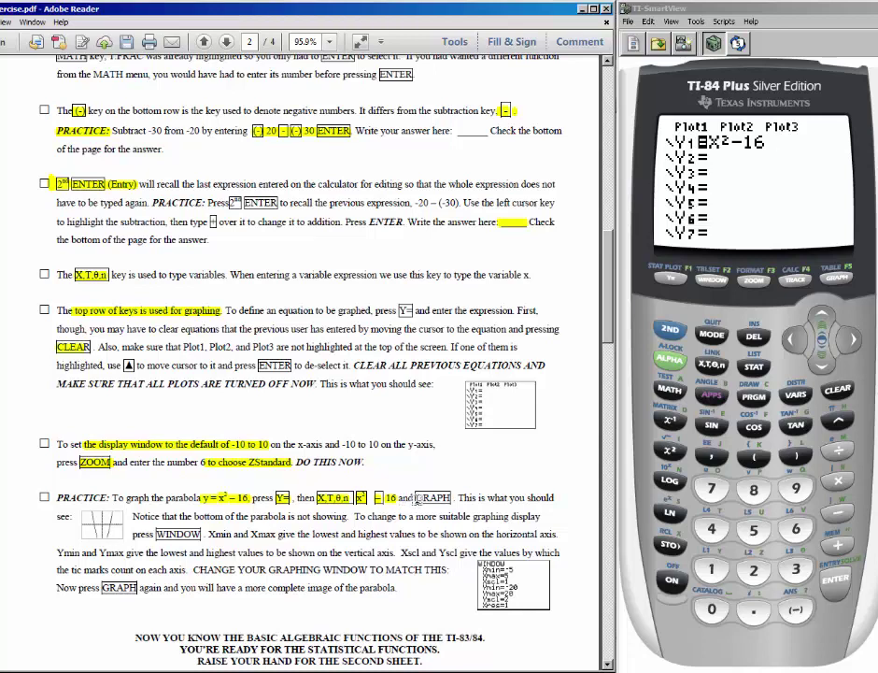
pyautogui.moveTo(417, 500); pyautogui.dragTo(429, 500)
pyautogui.moveTo(447, 498); pyautogui.dragTo(452, 498)
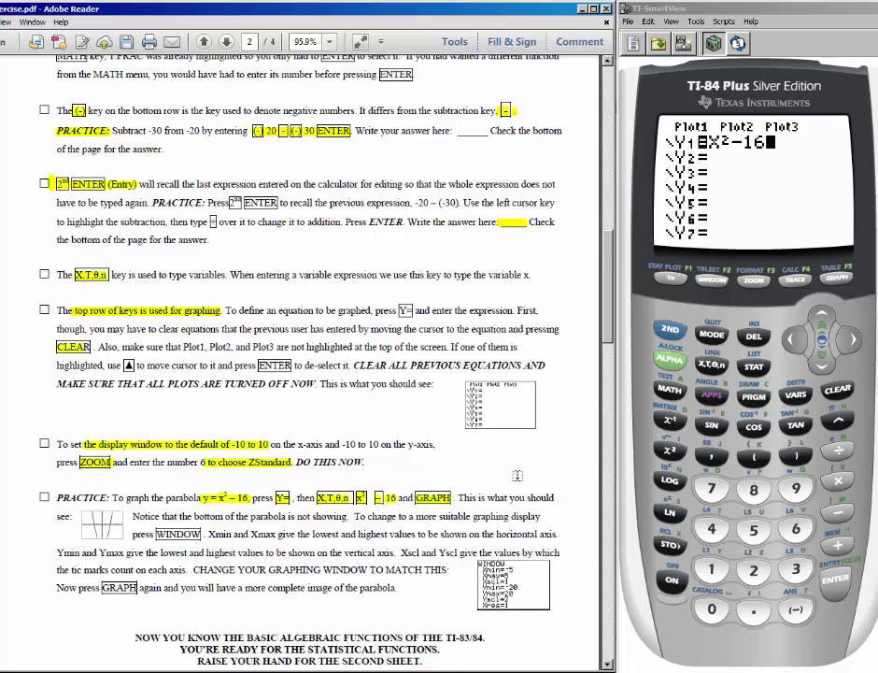
pyautogui.click(840, 283)
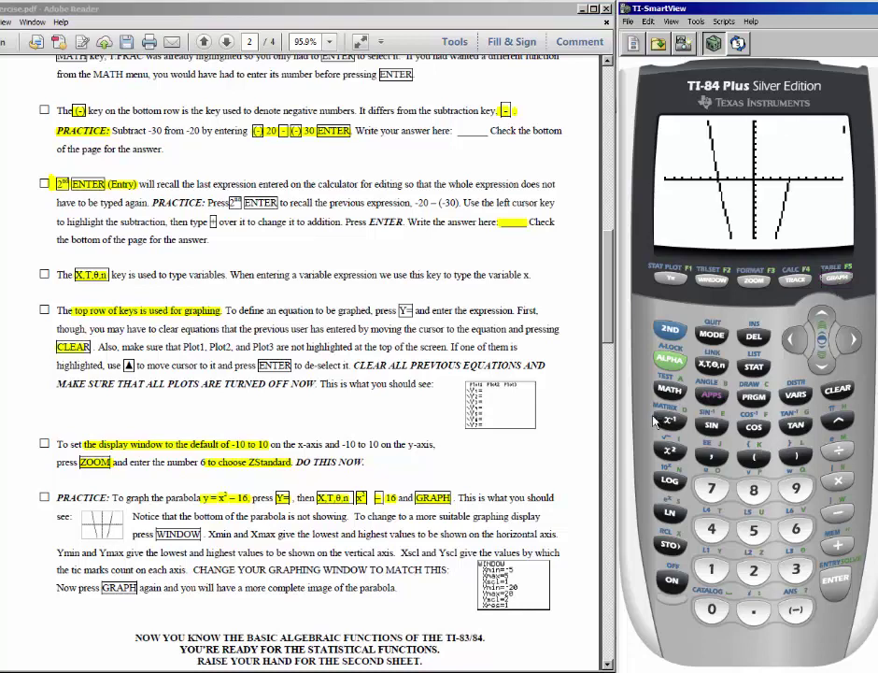
# - Highlight the WINDOW key in the worksheet's parabola practice and bring up the calculator's window settings
pyautogui.moveTo(81, 532); pyautogui.dragTo(114, 533)
pyautogui.click(114, 533)
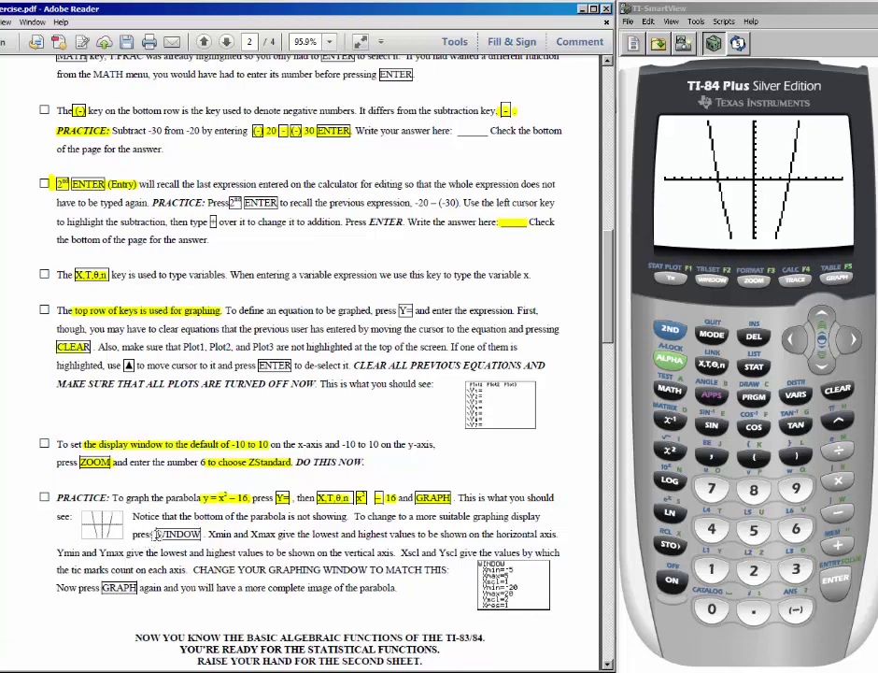
pyautogui.moveTo(157, 534); pyautogui.dragTo(202, 534)
pyautogui.click(715, 283)
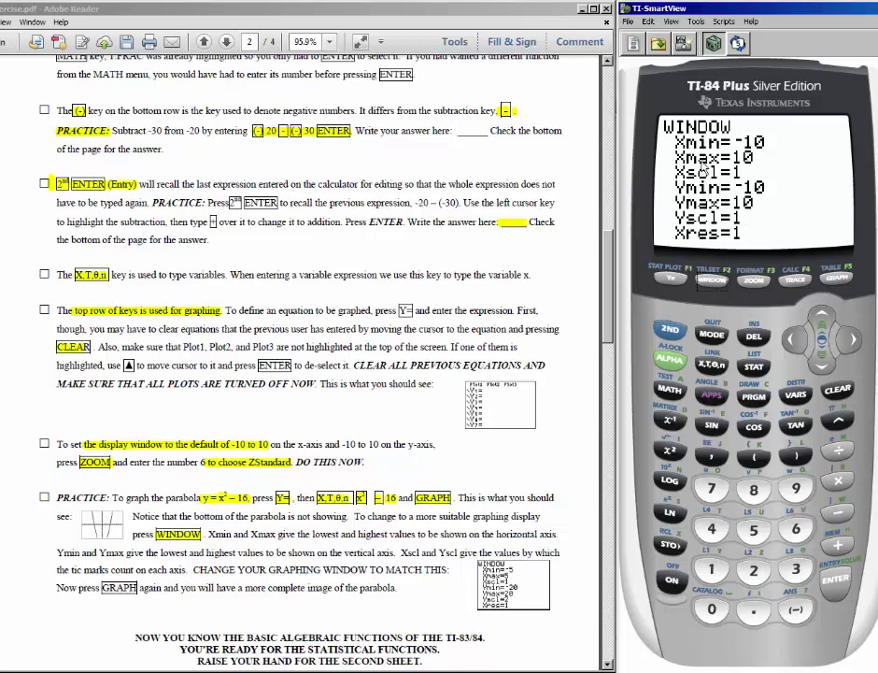
# - Set Xmin to -5 and Xmax to 5 in the calculator's window settings
pyautogui.click(797, 612)
pyautogui.click(755, 531)
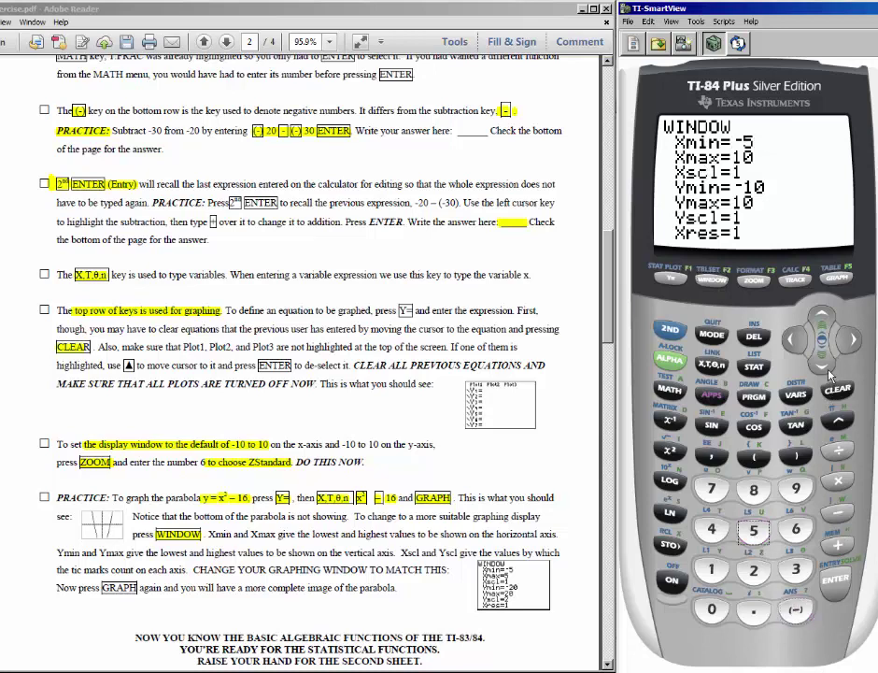
pyautogui.click(826, 370)
pyautogui.click(755, 533)
pyautogui.click(820, 373)
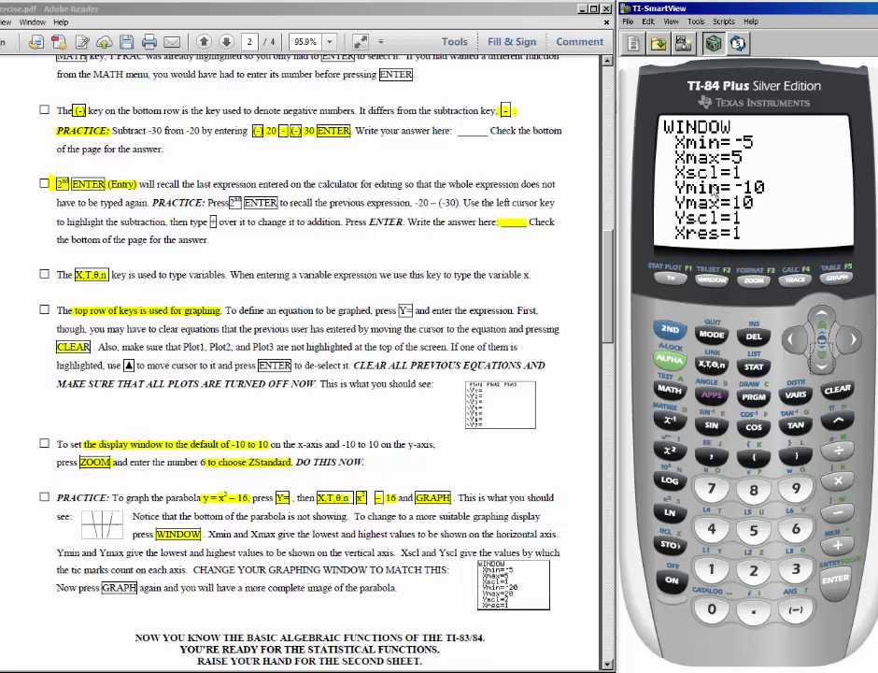
# - Set Ymin to -20, Ymax to 20 and Yscl to 2 in the calculator's window settings
pyautogui.click(821, 374)
pyautogui.click(795, 610)
pyautogui.click(757, 572)
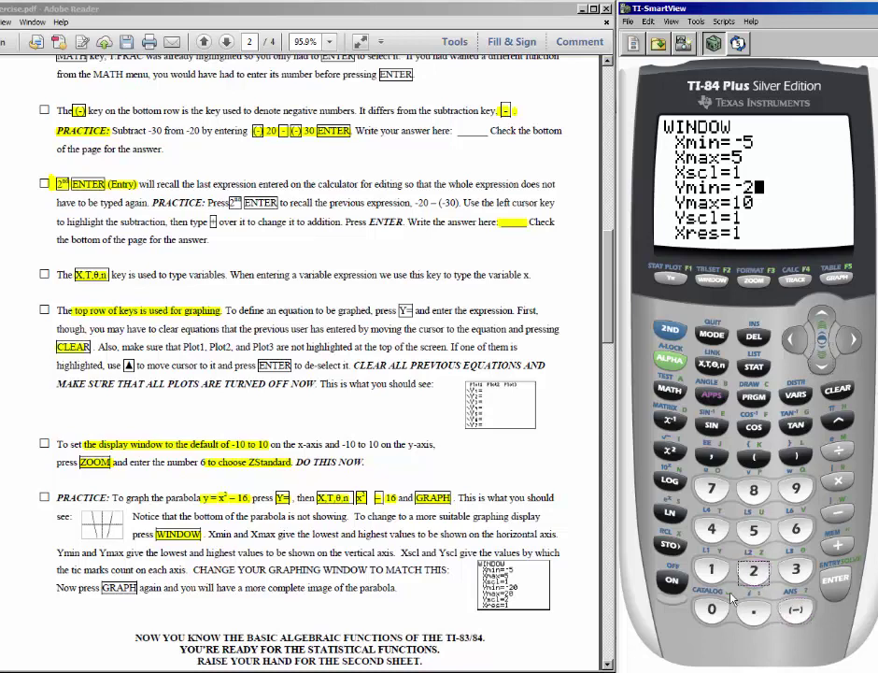
pyautogui.click(712, 610)
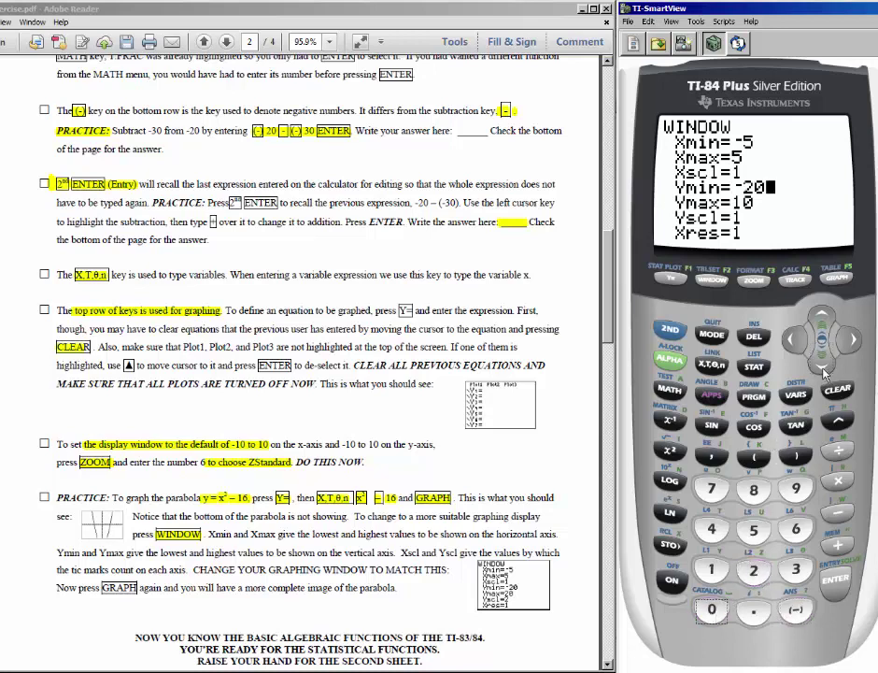
pyautogui.press('Down')
pyautogui.click(755, 572)
pyautogui.click(711, 611)
pyautogui.click(820, 371)
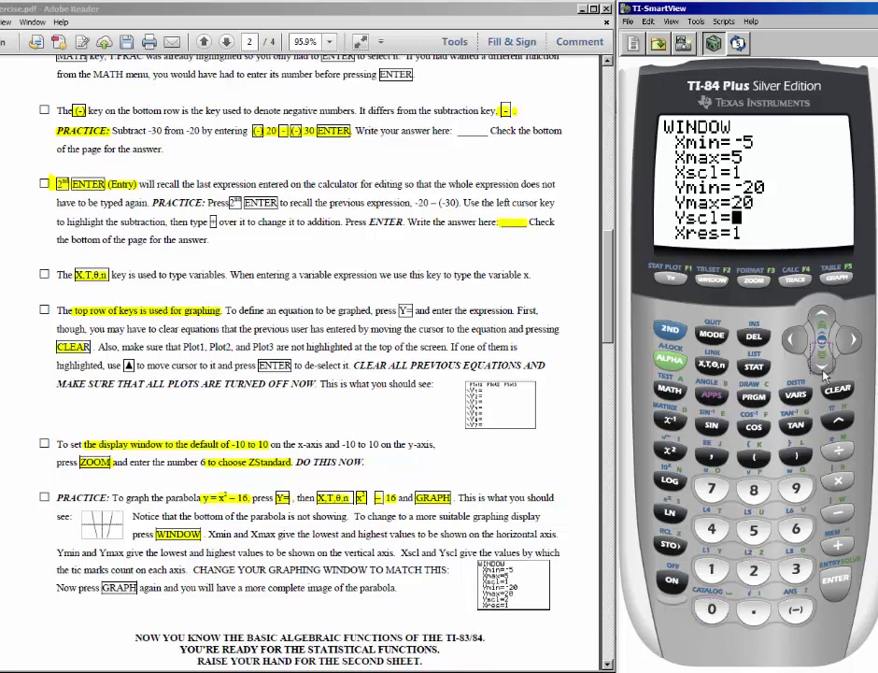
pyautogui.click(754, 572)
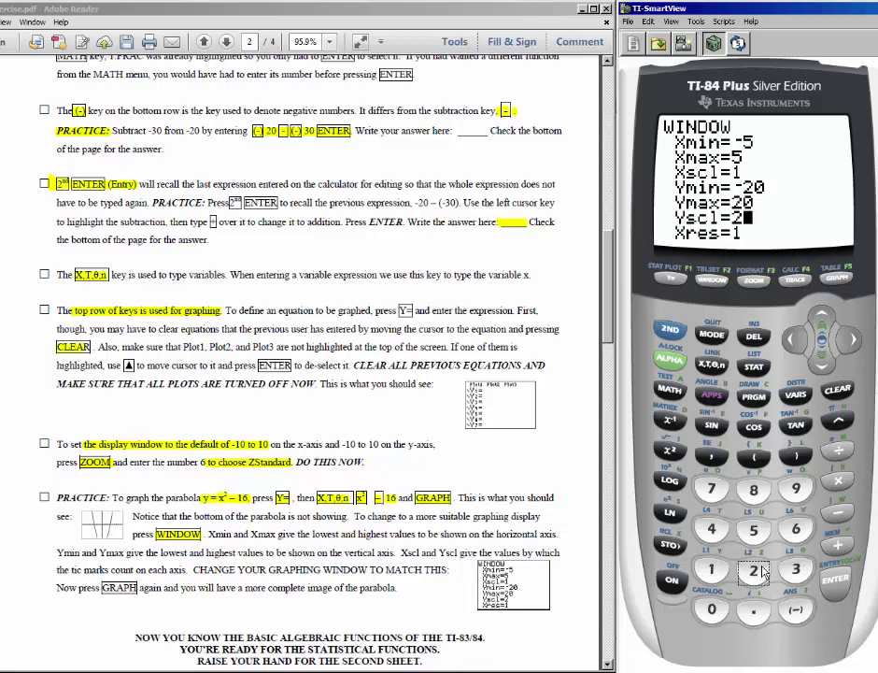
# - Graph the parabola with the adjusted window and highlight "BASIC ALGEBRAIC FUNCTIONS OF THE TI-83/84" in the worksheet's closing line
pyautogui.click(841, 283)
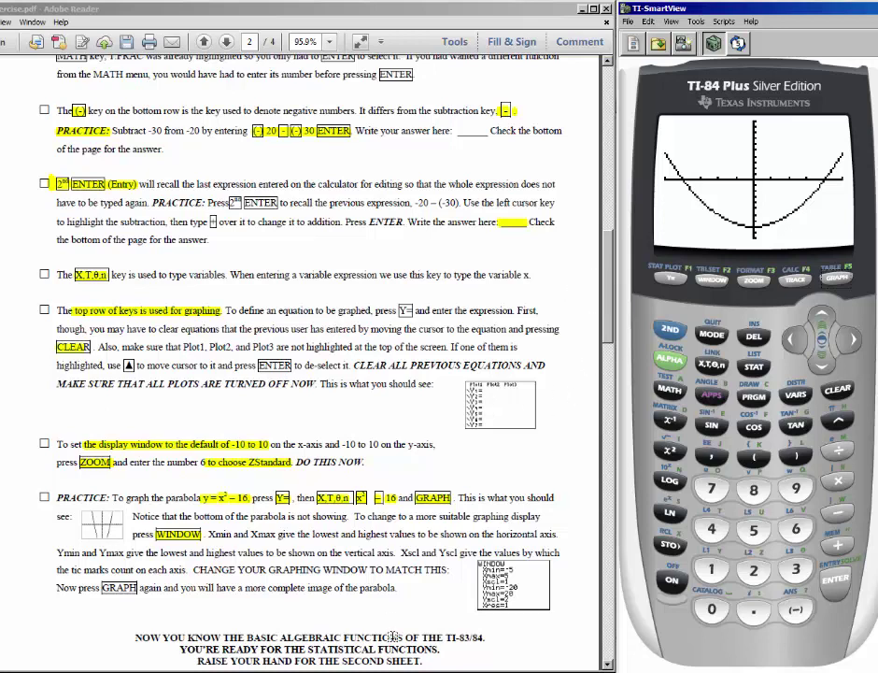
pyautogui.moveTo(247, 637); pyautogui.dragTo(485, 640)
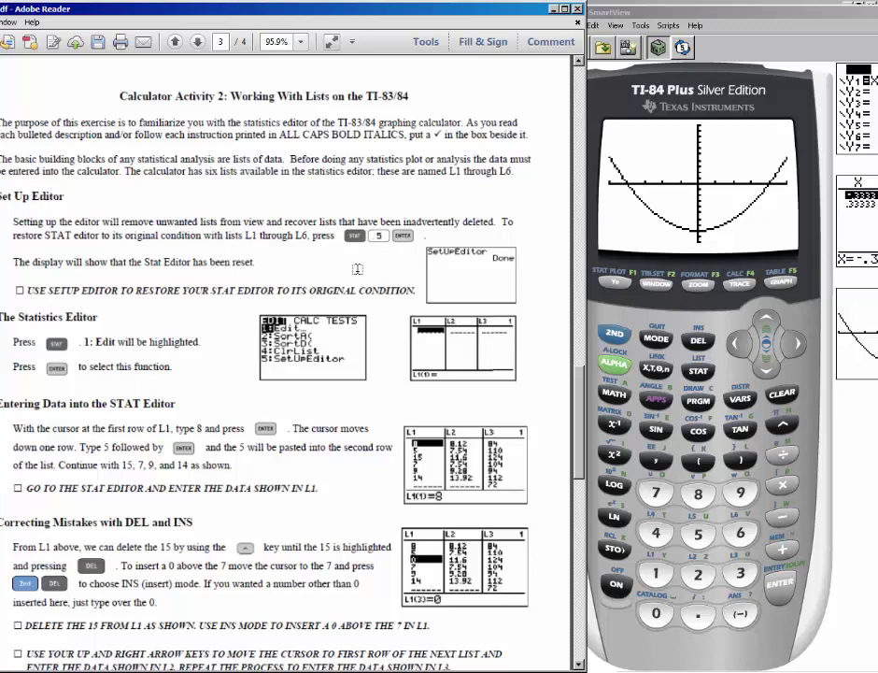
# - Run SetUpEditor on the calculator to restore the statistics editor to its original lists
pyautogui.click(703, 374)
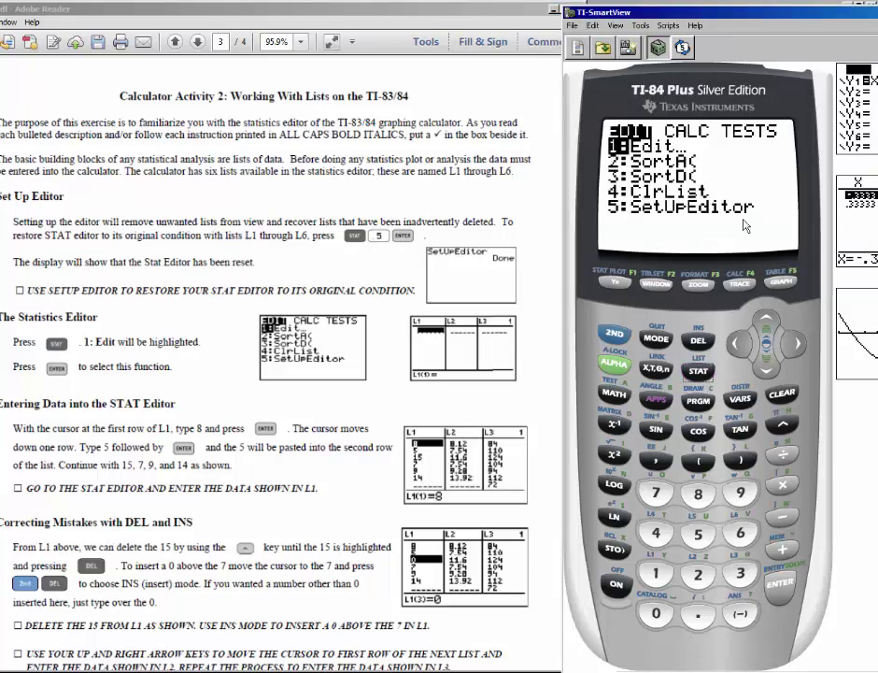
pyautogui.click(701, 539)
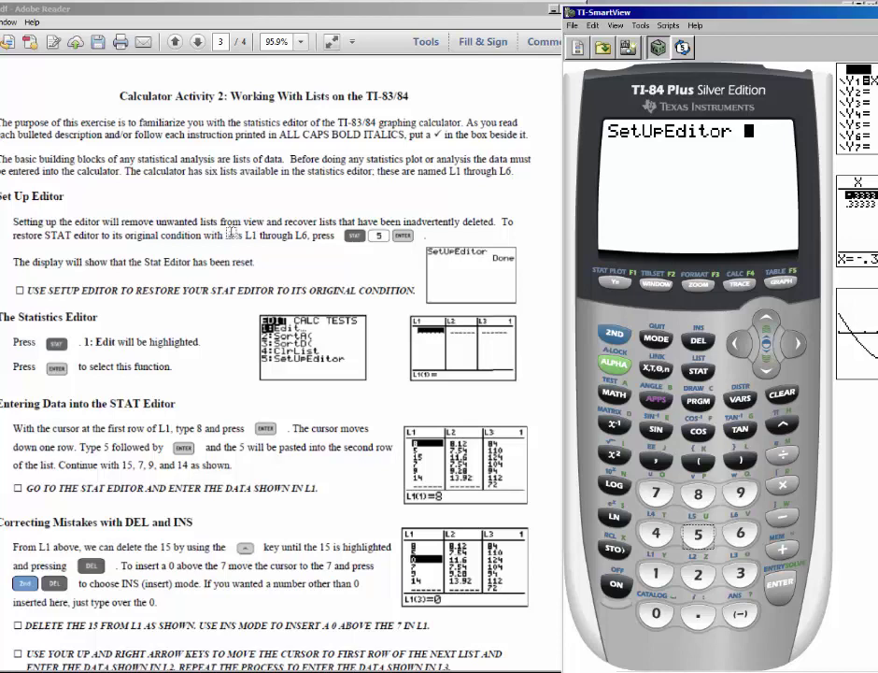
pyautogui.click(783, 586)
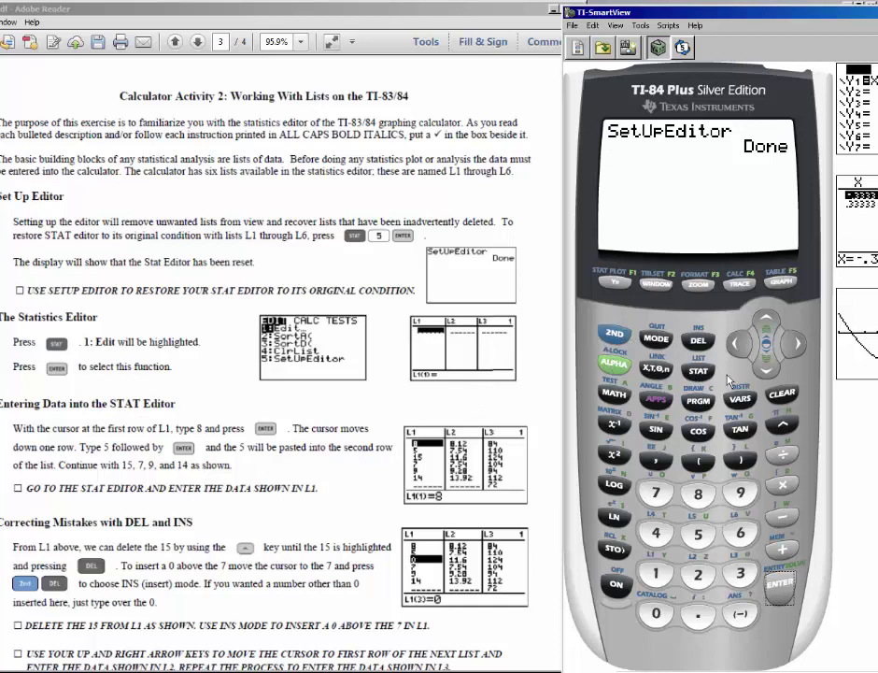
# - Bring up the calculator's statistics list editor and clear all the data in list L1
pyautogui.click(699, 372)
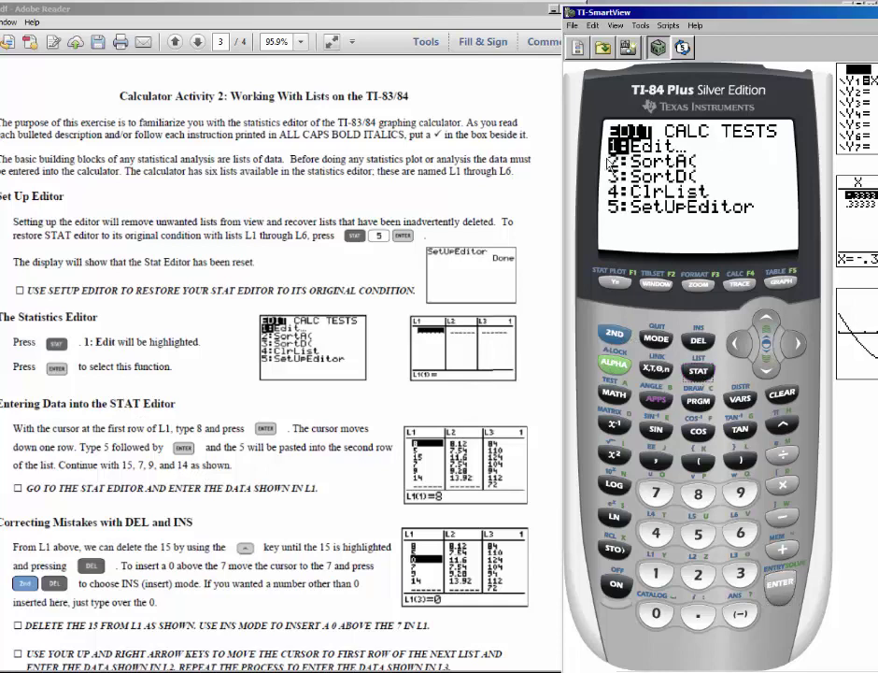
pyautogui.click(657, 576)
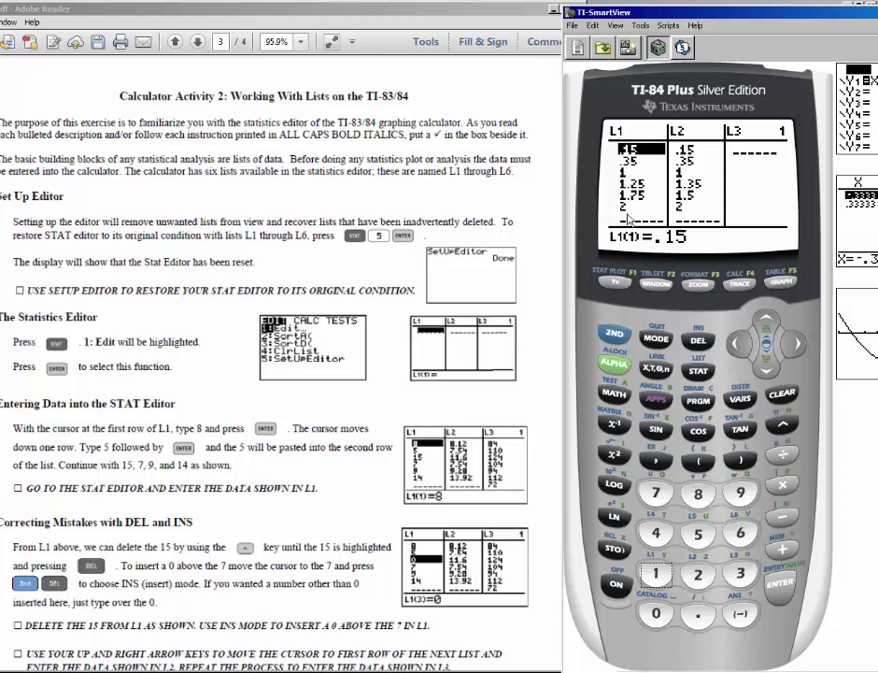
pyautogui.click(767, 323)
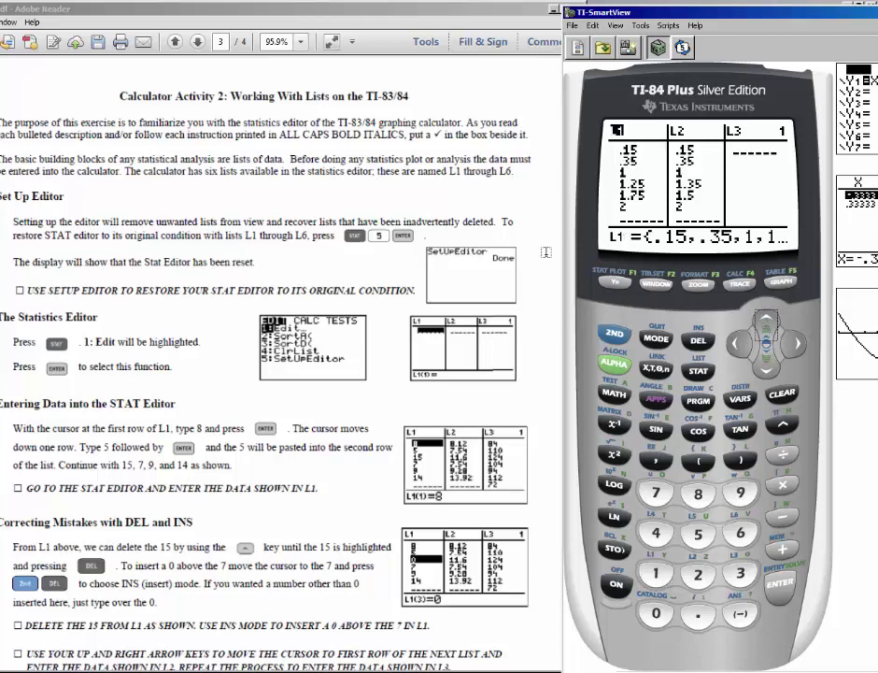
pyautogui.click(782, 397)
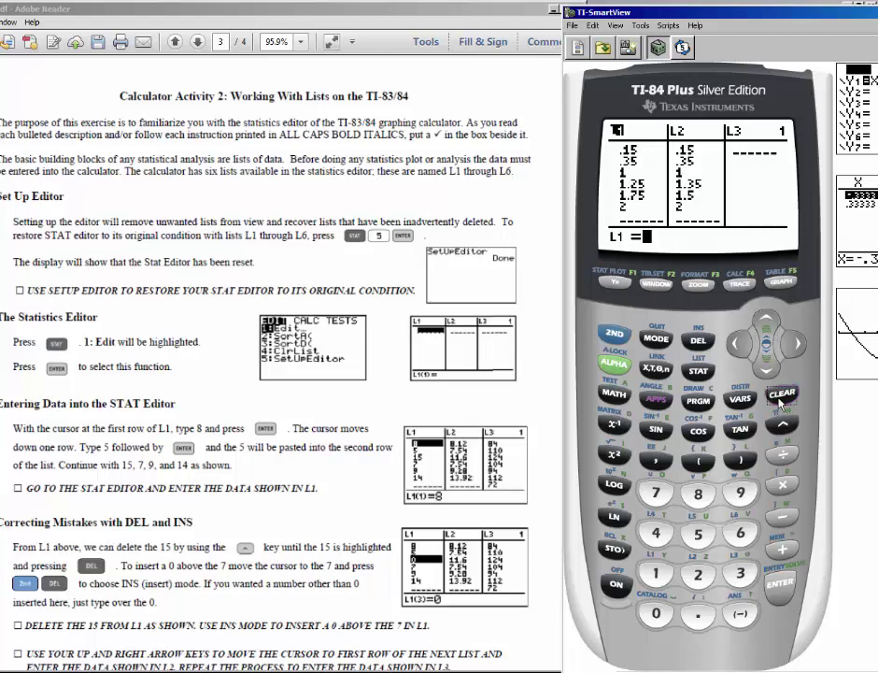
pyautogui.click(783, 589)
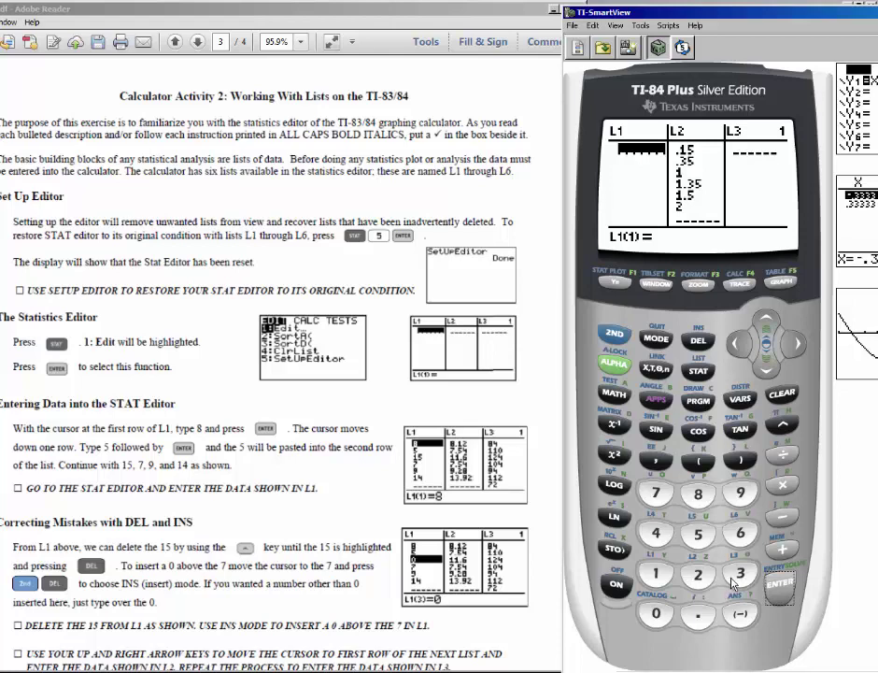
# - Clear all the data in list L2 of the statistics editor
pyautogui.click(797, 344)
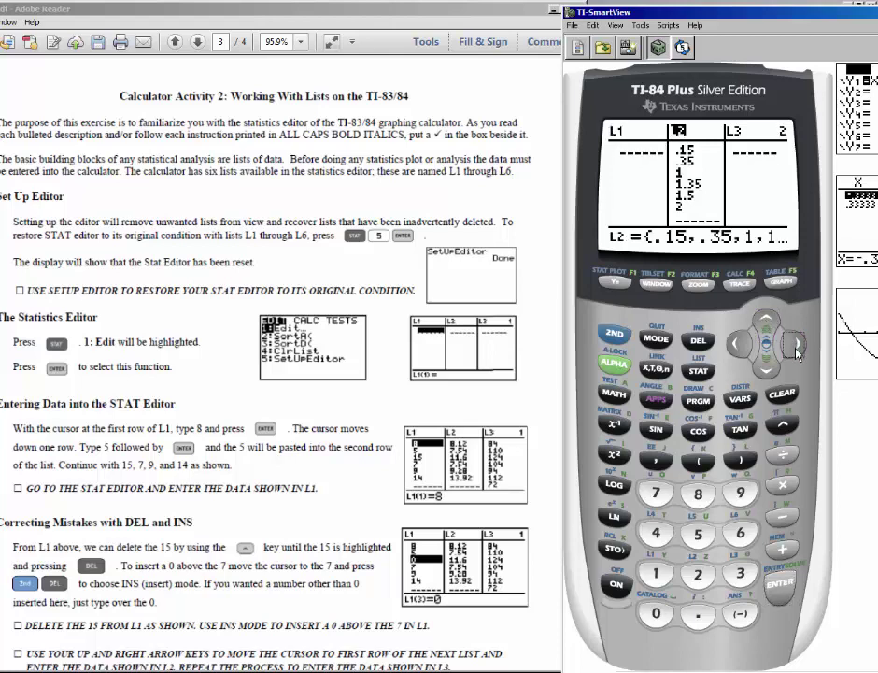
pyautogui.click(783, 397)
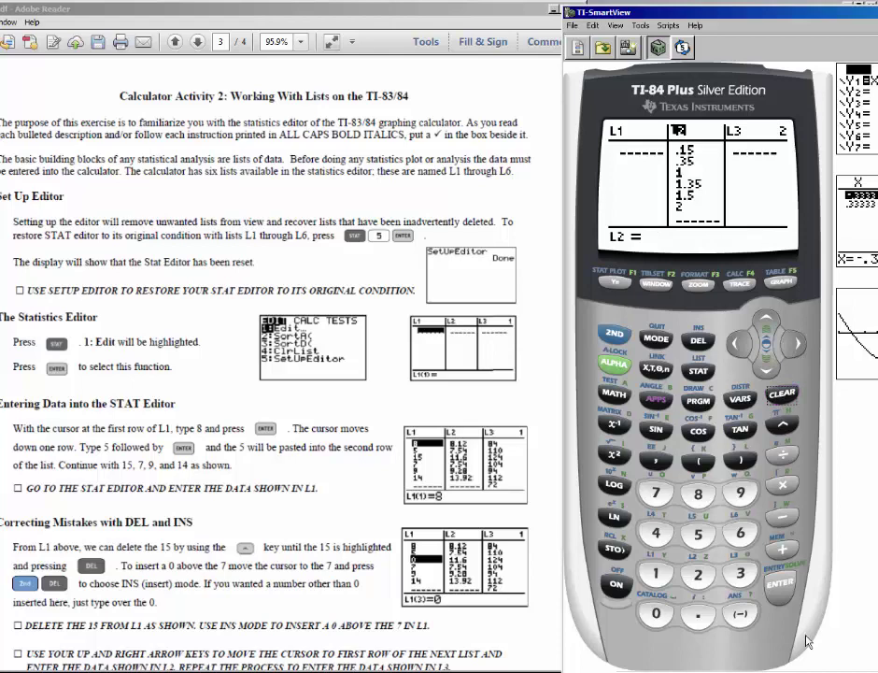
pyautogui.click(785, 593)
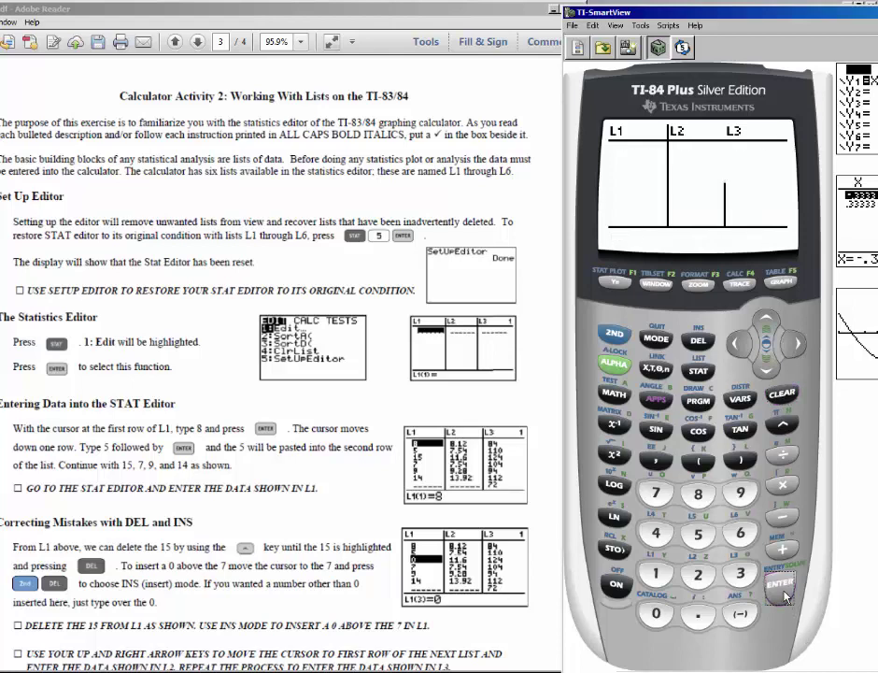
# - Enter the values 8, 5, 15, 7, 9 and 14 in list L1, starting from its first row
pyautogui.click(738, 345)
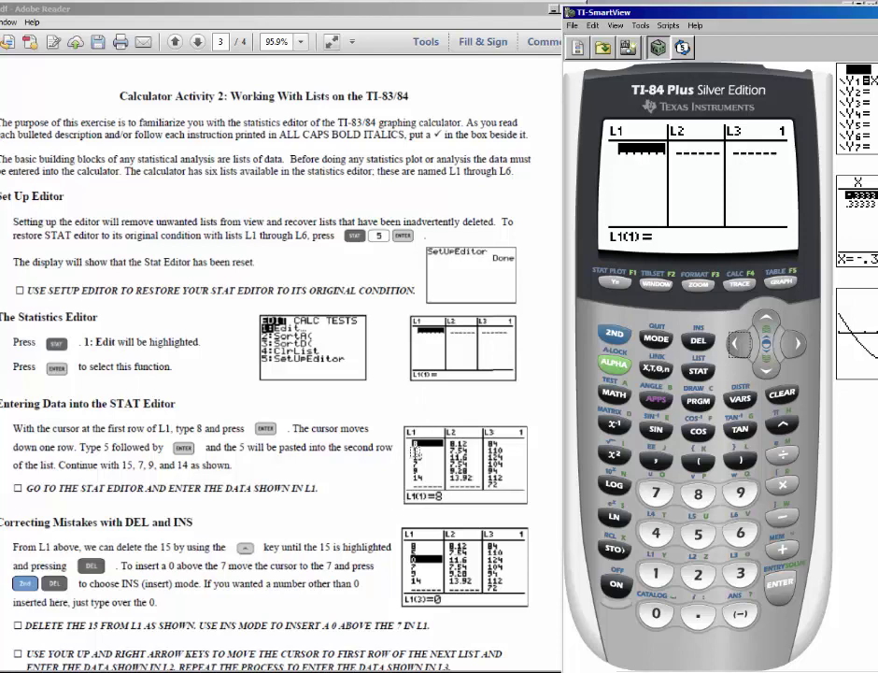
pyautogui.click(699, 499)
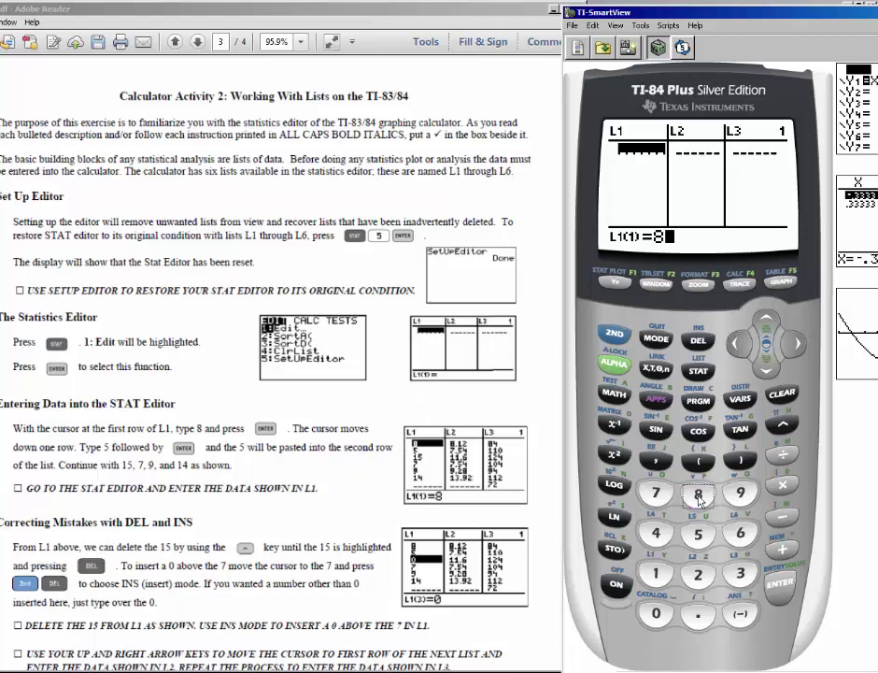
pyautogui.click(781, 586)
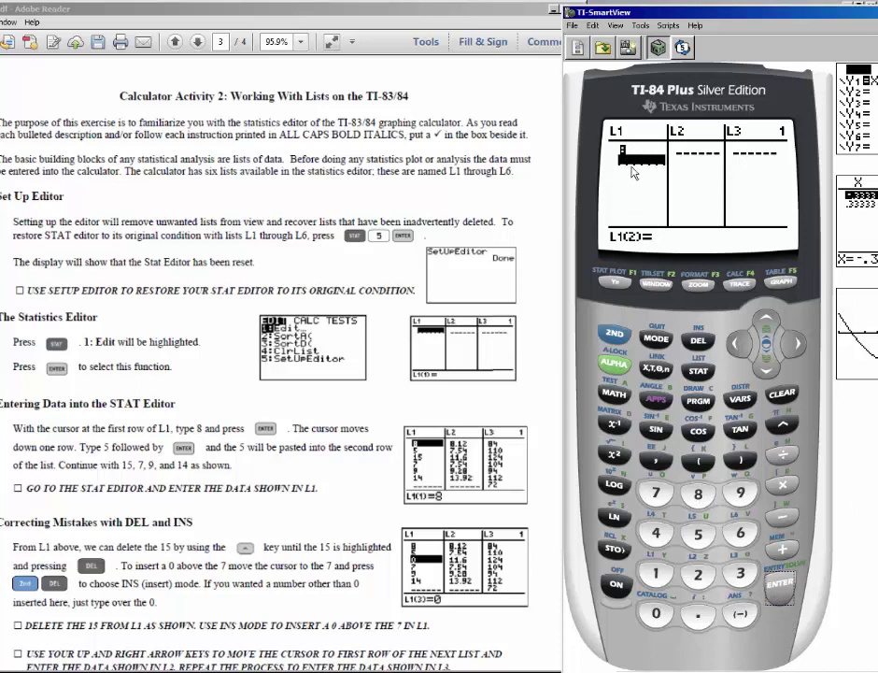
pyautogui.click(697, 540)
pyautogui.click(777, 585)
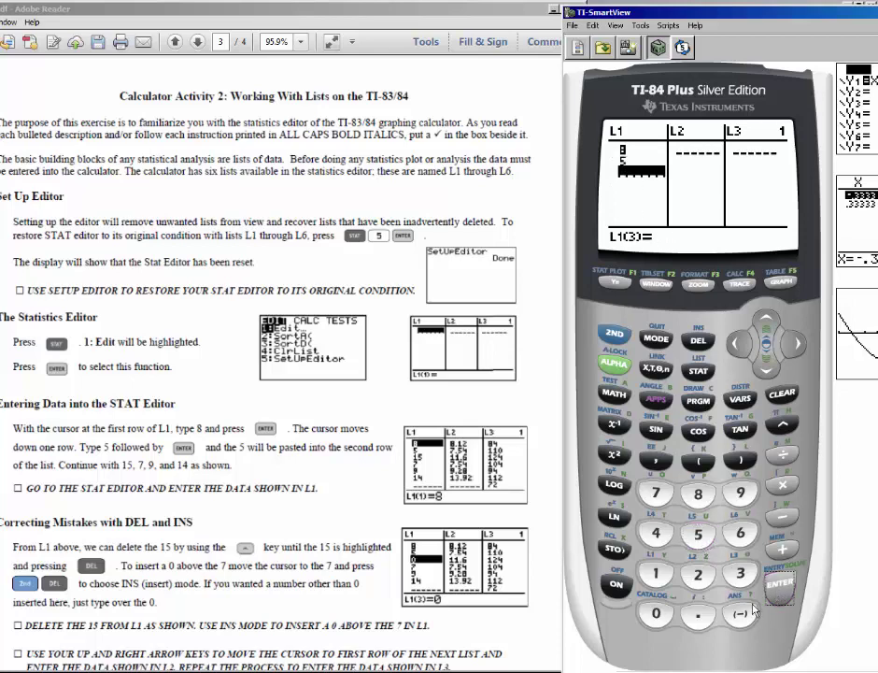
pyautogui.click(657, 573)
pyautogui.click(697, 533)
pyautogui.click(778, 585)
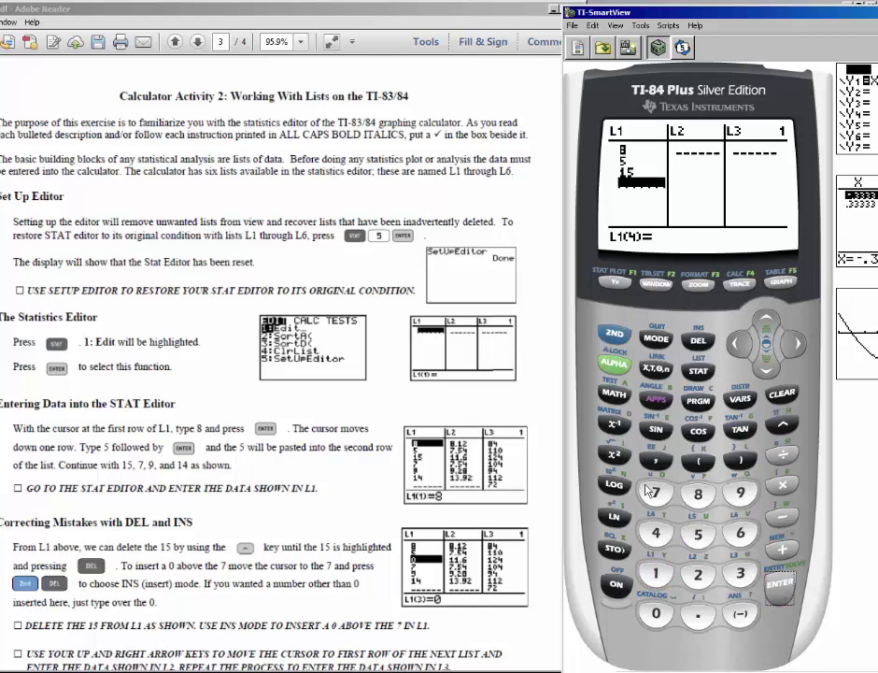
pyautogui.press('7')
pyautogui.press('Return')
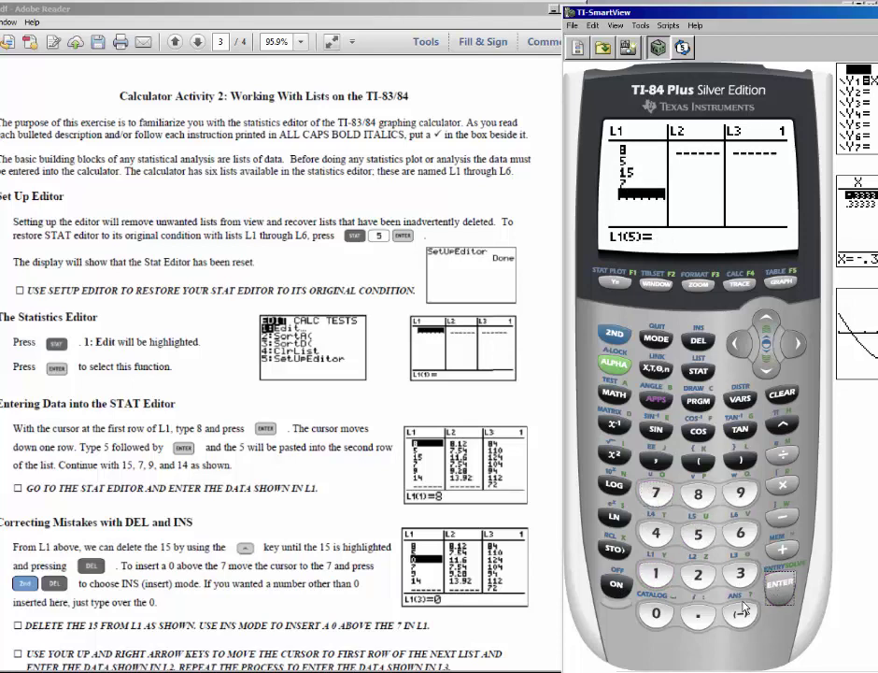
pyautogui.press('9')
pyautogui.press('Return')
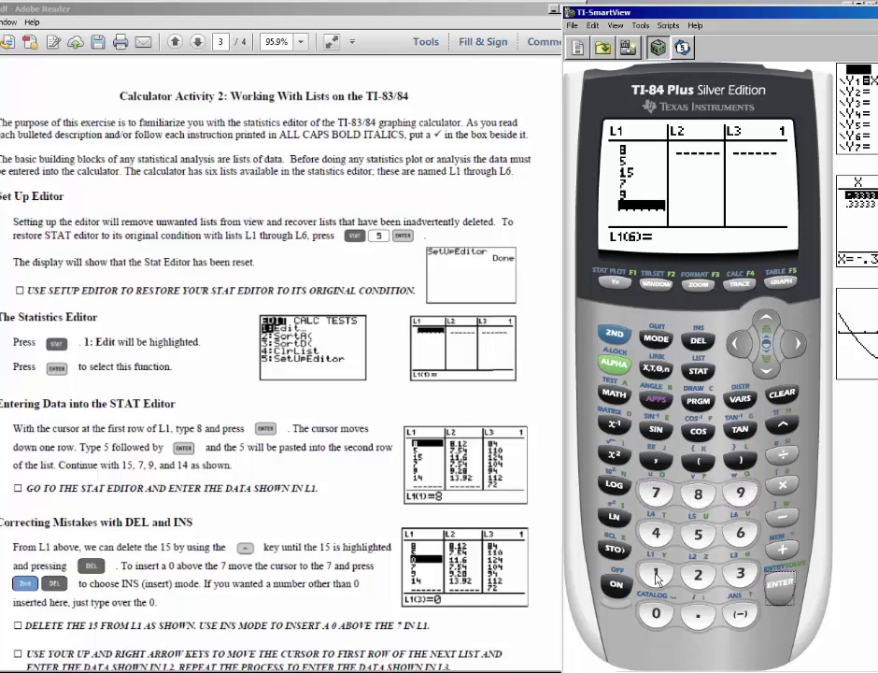
pyautogui.write('14')
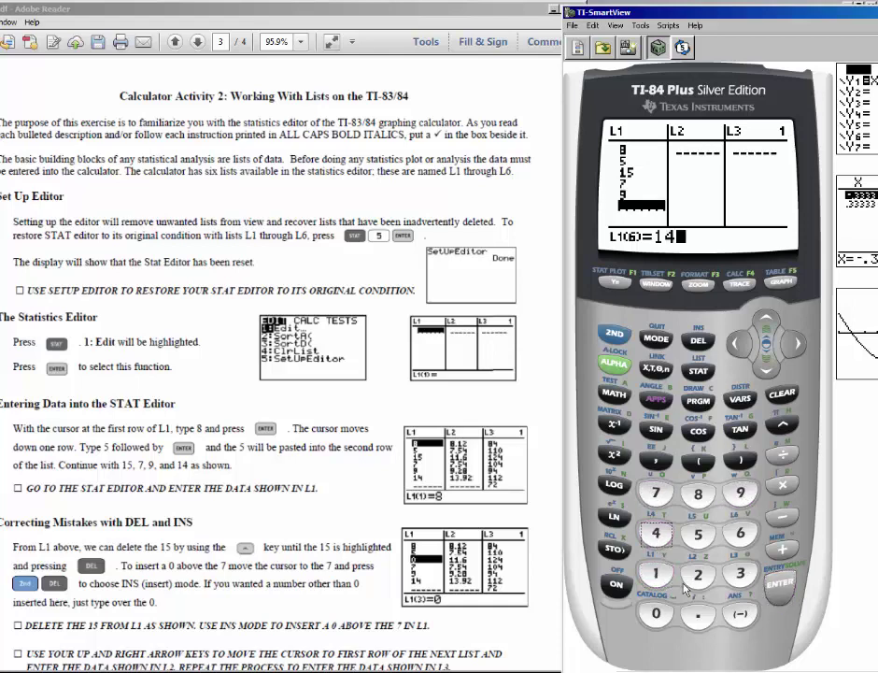
pyautogui.click(775, 584)
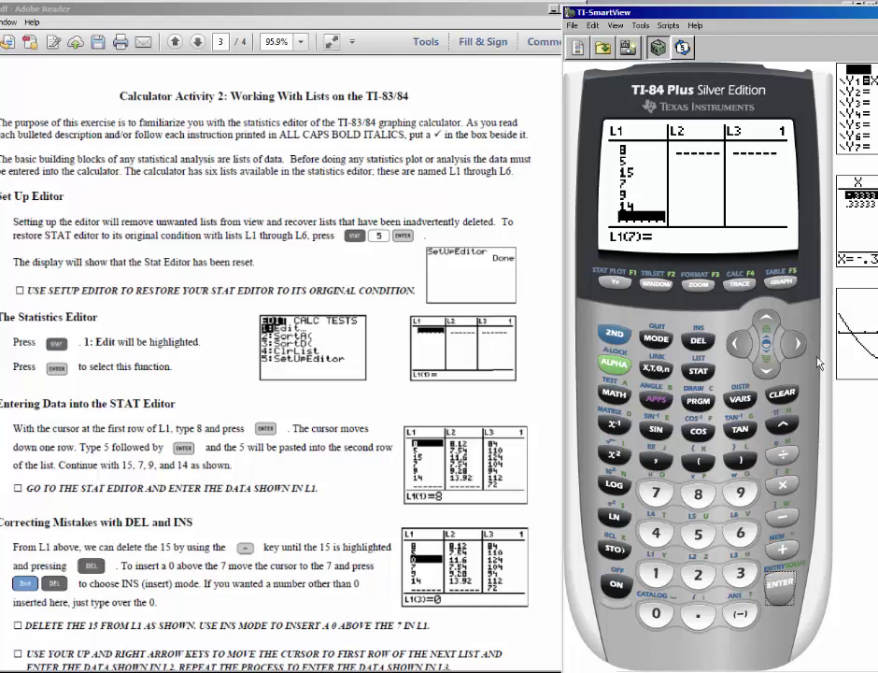
# - Delete the 15 from the third row of list L1
pyautogui.click(766, 322)
pyautogui.click(766, 323)
pyautogui.click(766, 322)
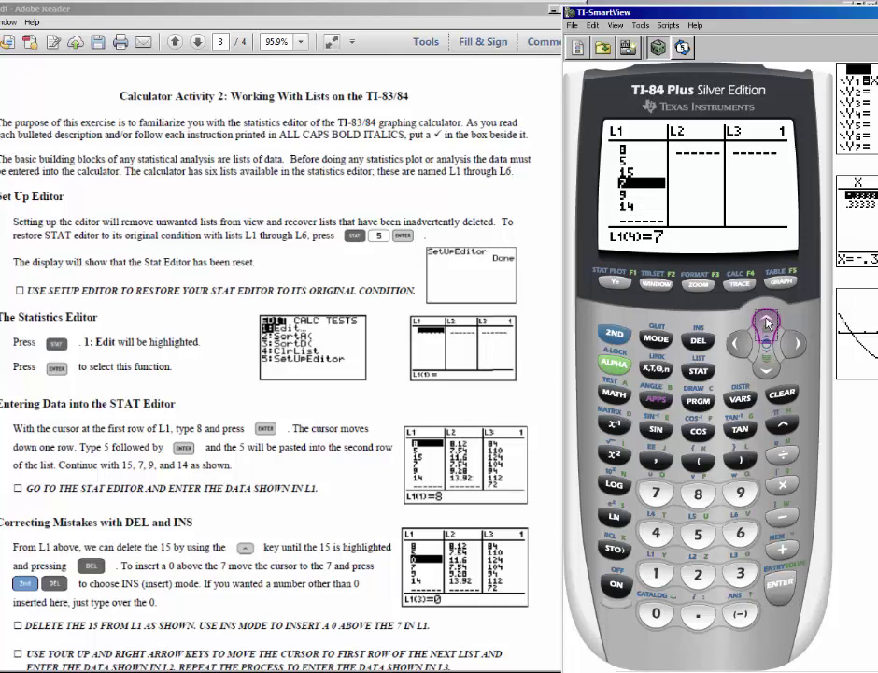
pyautogui.click(766, 323)
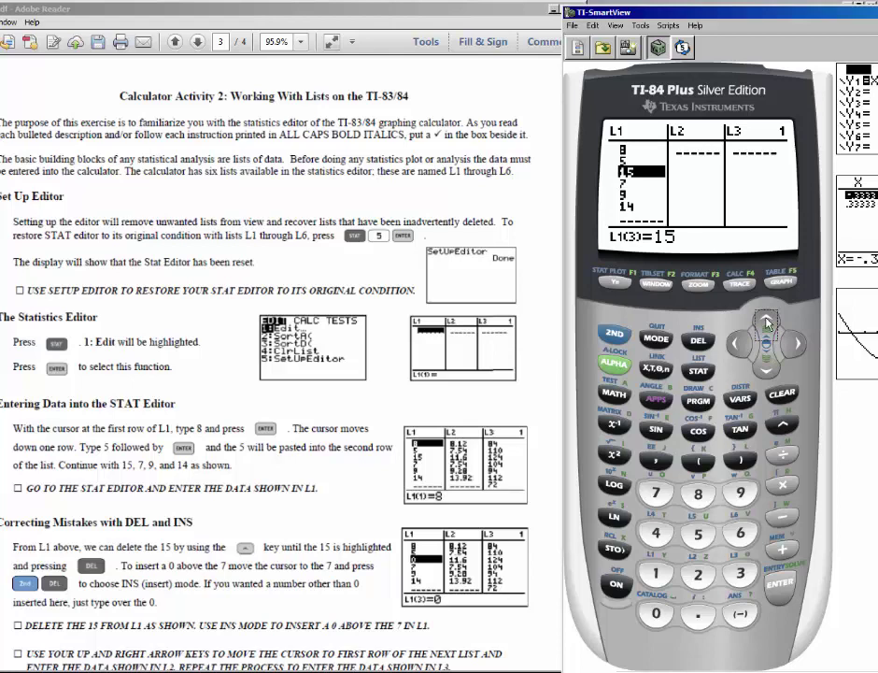
pyautogui.click(697, 343)
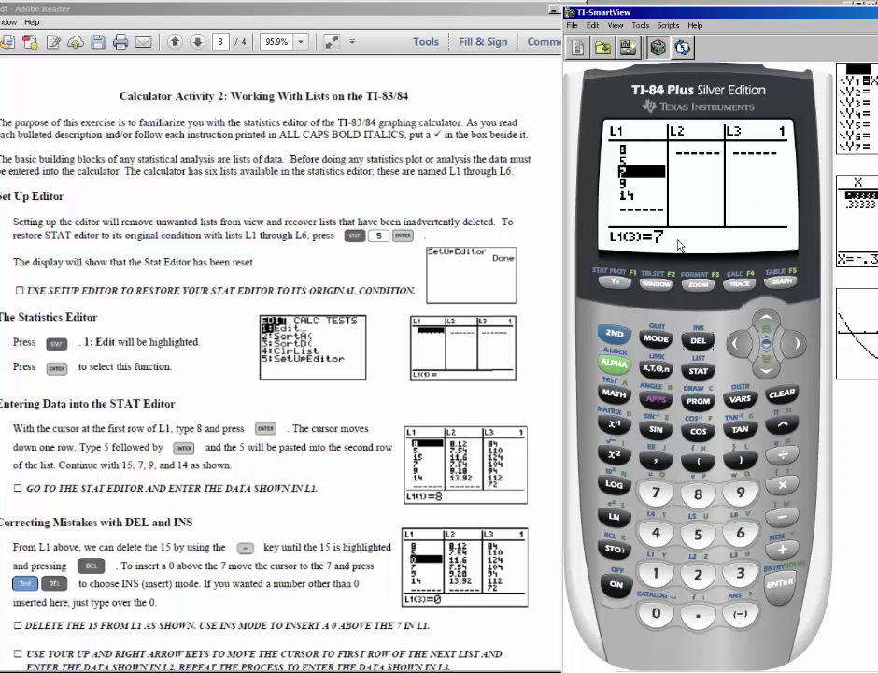
# - Insert a new entry above the 7 in list L1, set it to 10 and reselect it
pyautogui.click(614, 335)
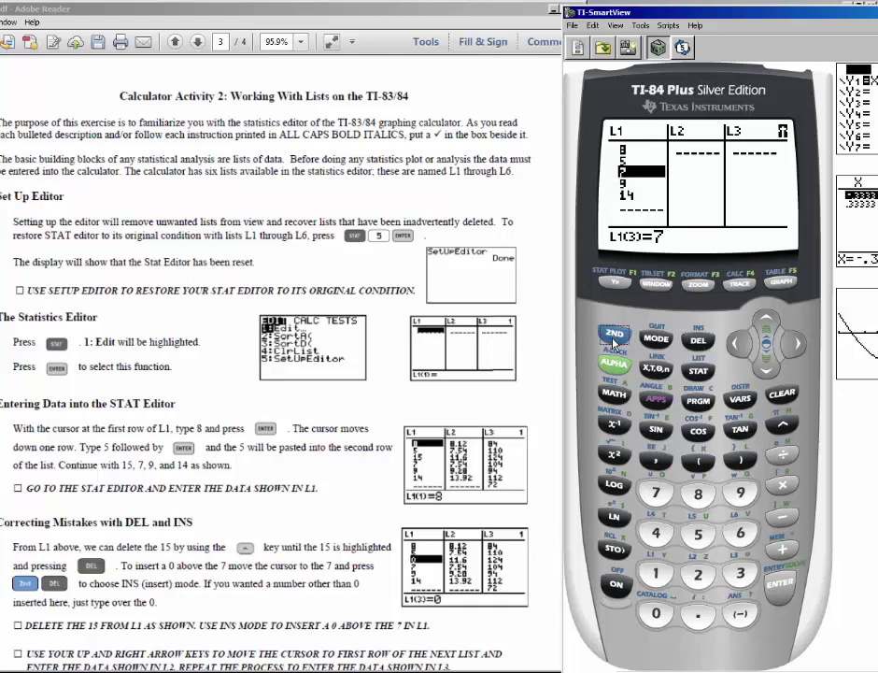
pyautogui.click(700, 344)
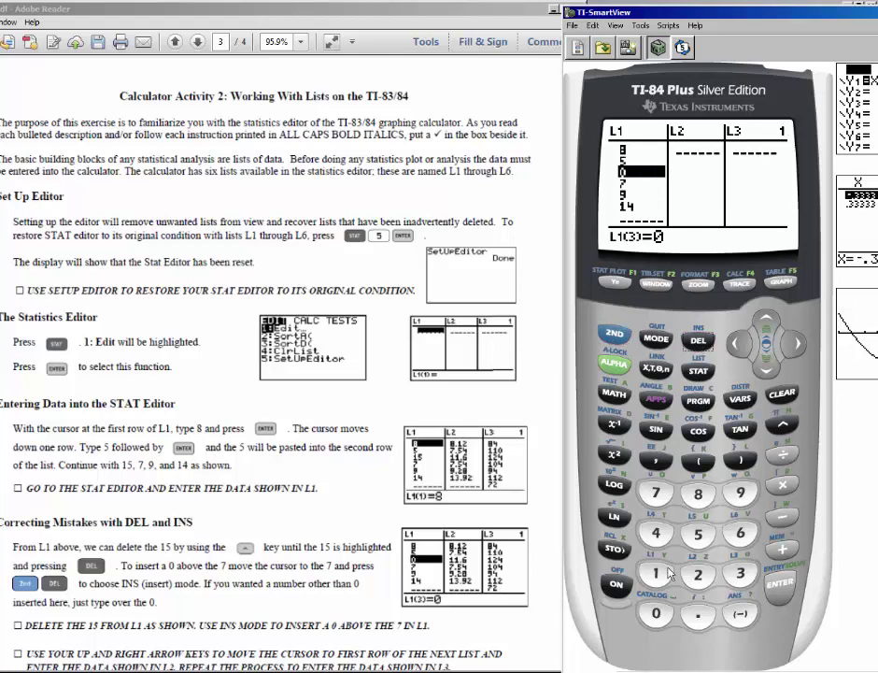
pyautogui.click(654, 616)
pyautogui.click(656, 575)
pyautogui.click(656, 613)
pyautogui.press('Return')
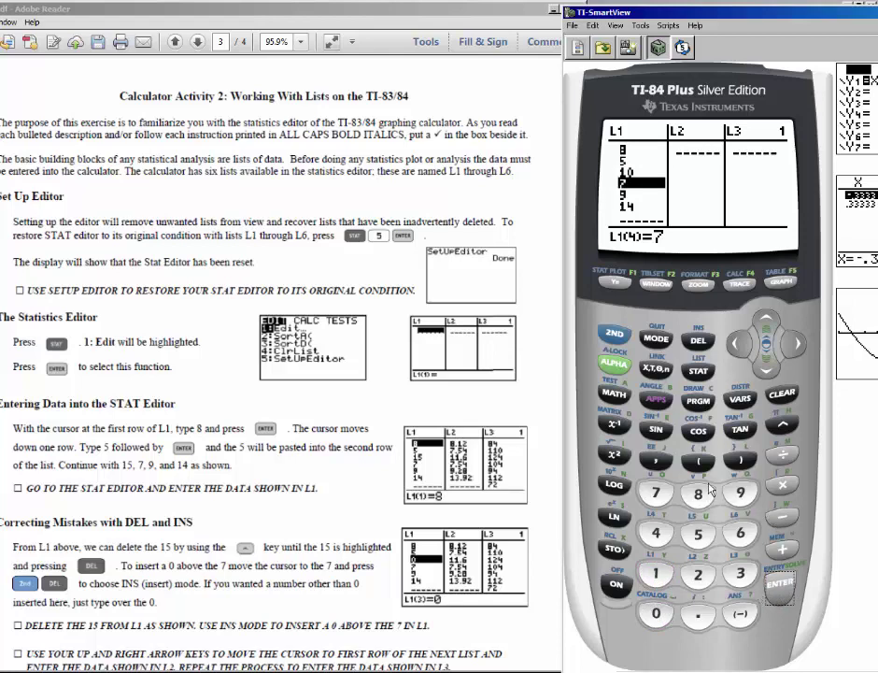
pyautogui.click(766, 322)
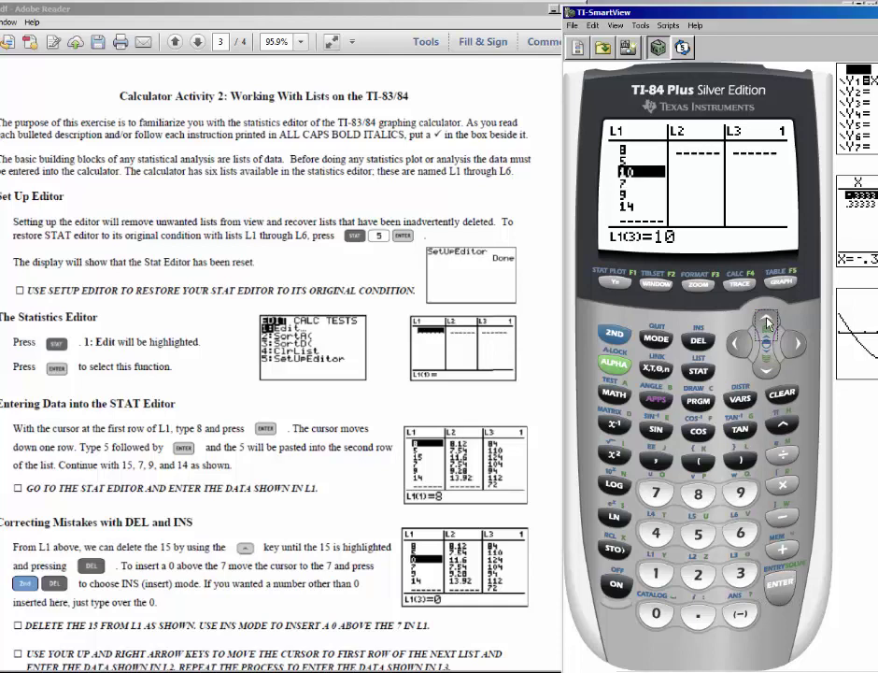
# - Set the third entry of list L1 to 0
pyautogui.click(656, 613)
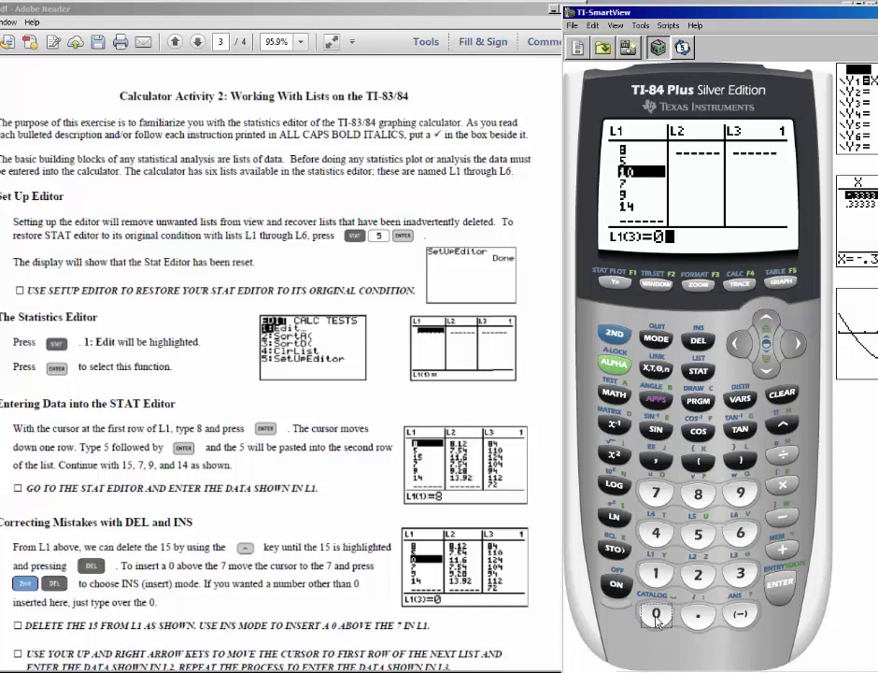
pyautogui.click(778, 584)
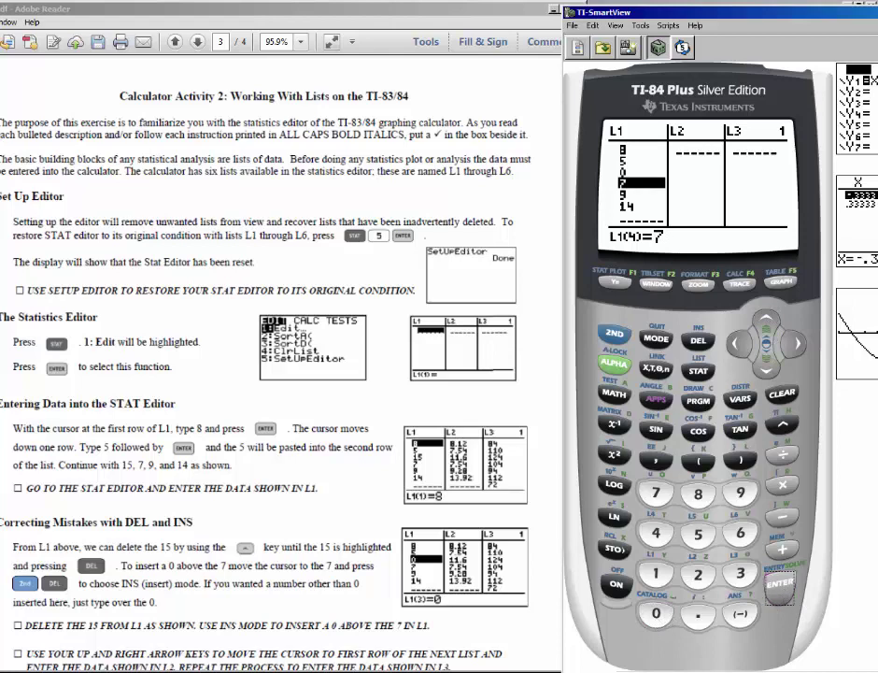
# - Delete the entire list L1 from the statistics editor by its name
pyautogui.moveTo(562, 225); pyautogui.dragTo(586, 225)
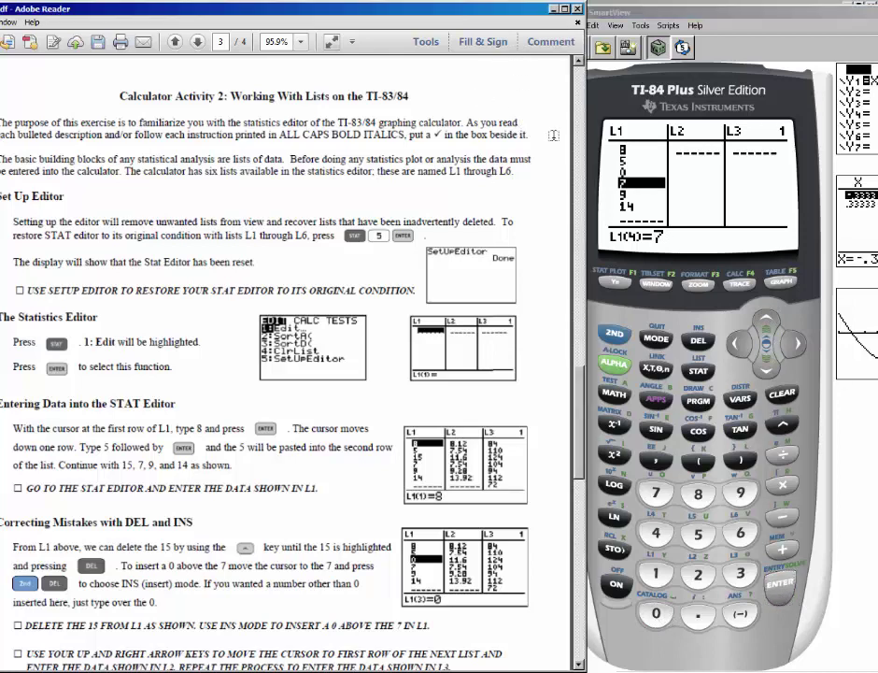
pyautogui.moveTo(580, 414); pyautogui.dragTo(581, 511)
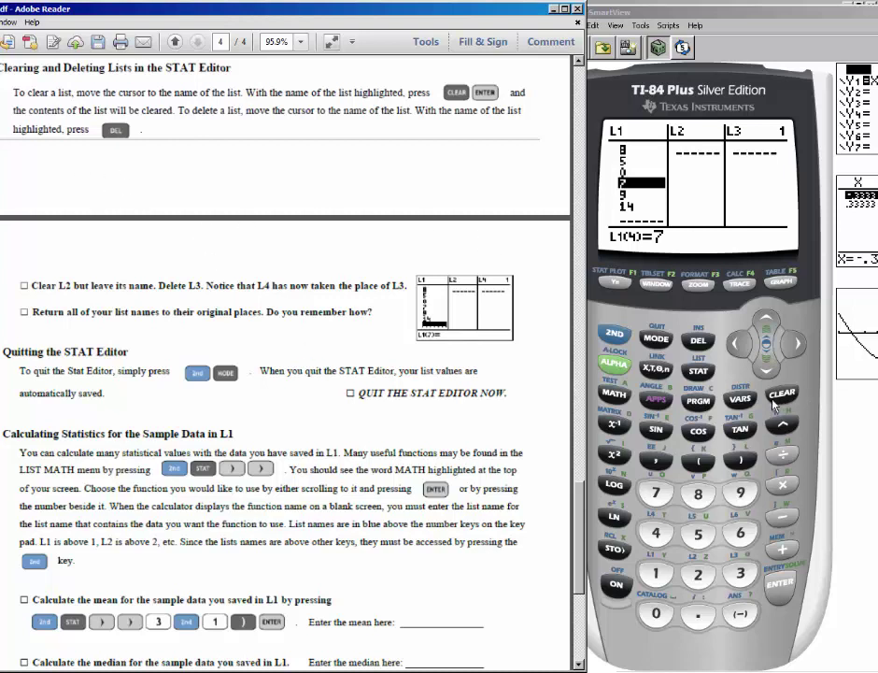
pyautogui.click(764, 323)
pyautogui.click(765, 323)
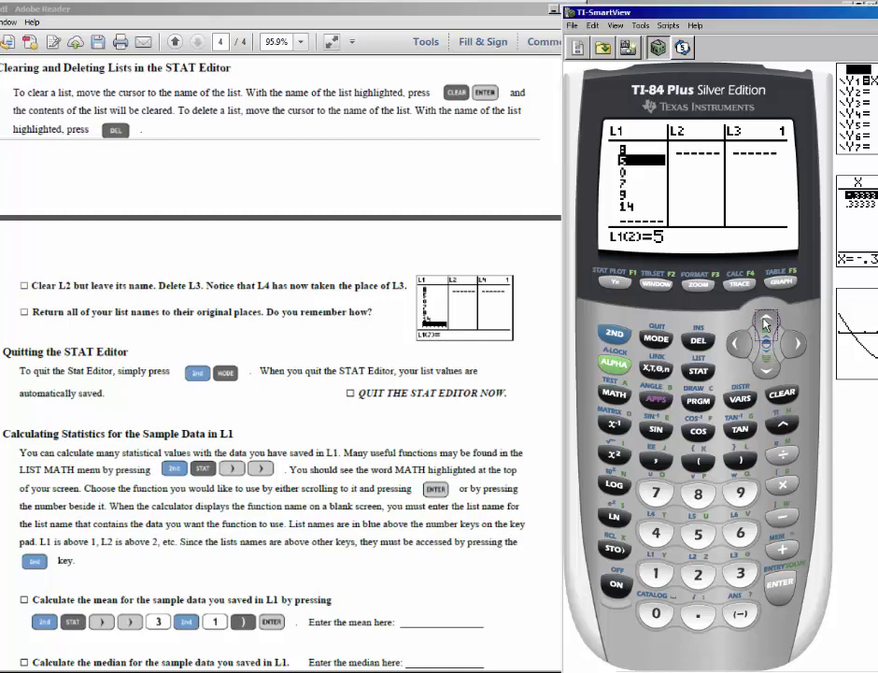
pyautogui.click(765, 323)
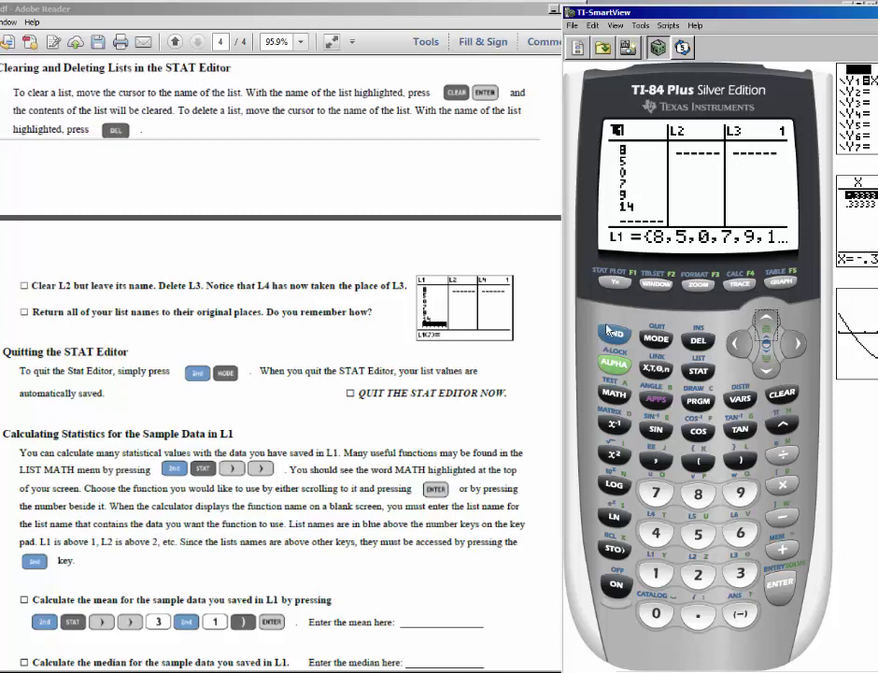
pyautogui.click(704, 346)
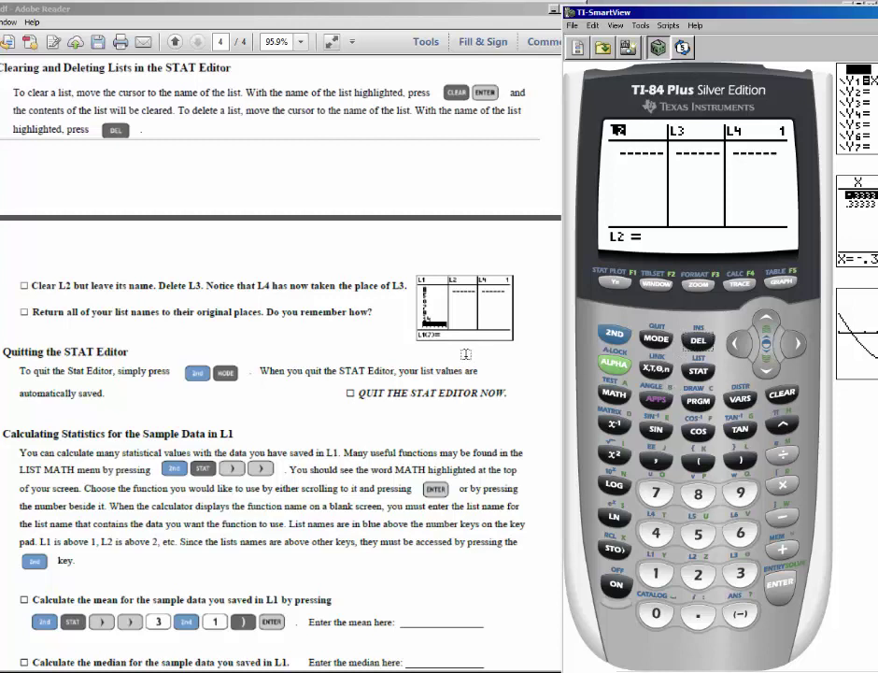
# - Restore the original lists with SetUpEditor and reopen the statistics editor
pyautogui.click(699, 372)
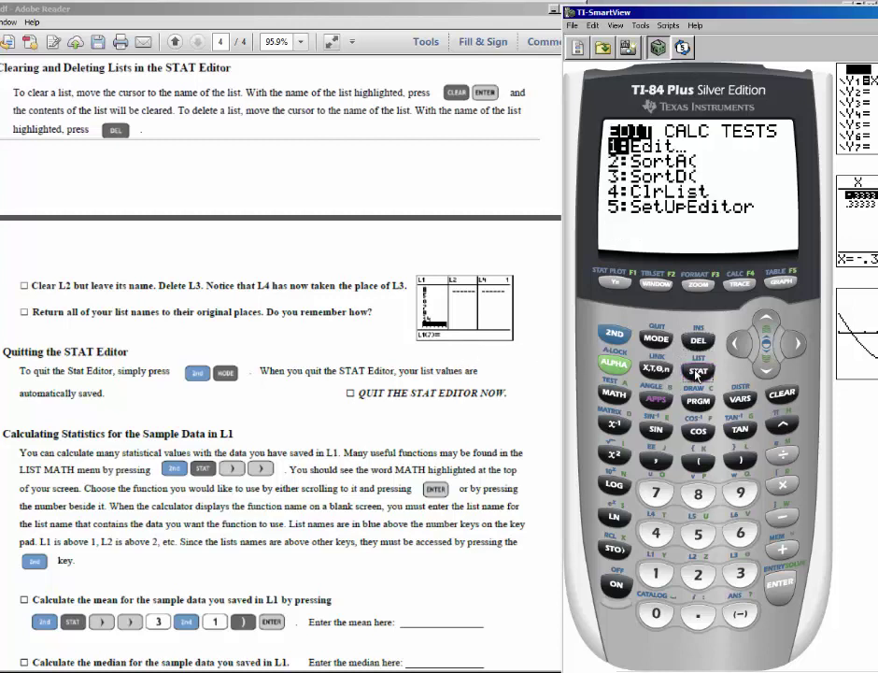
pyautogui.click(701, 544)
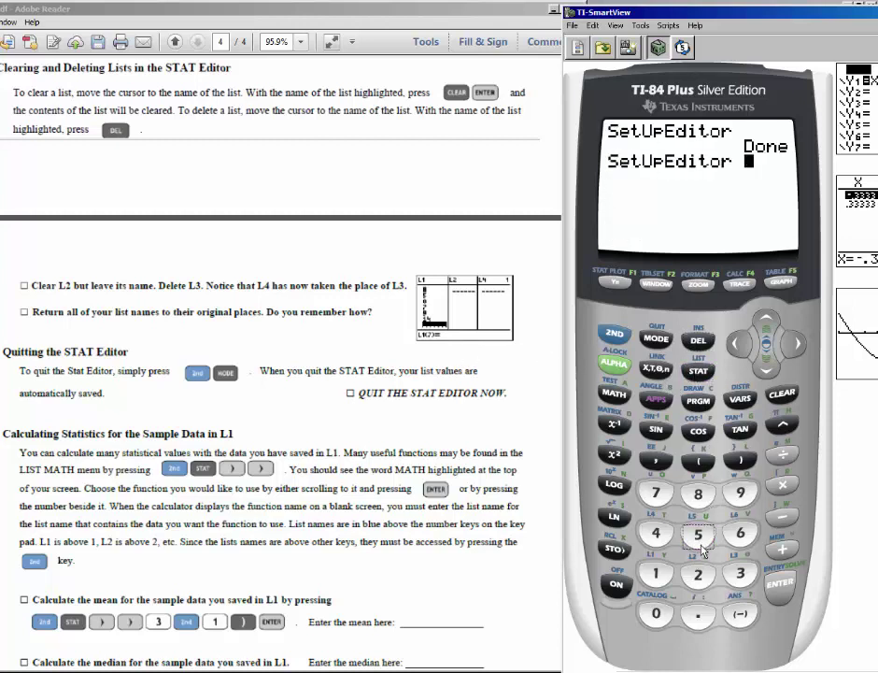
pyautogui.click(781, 585)
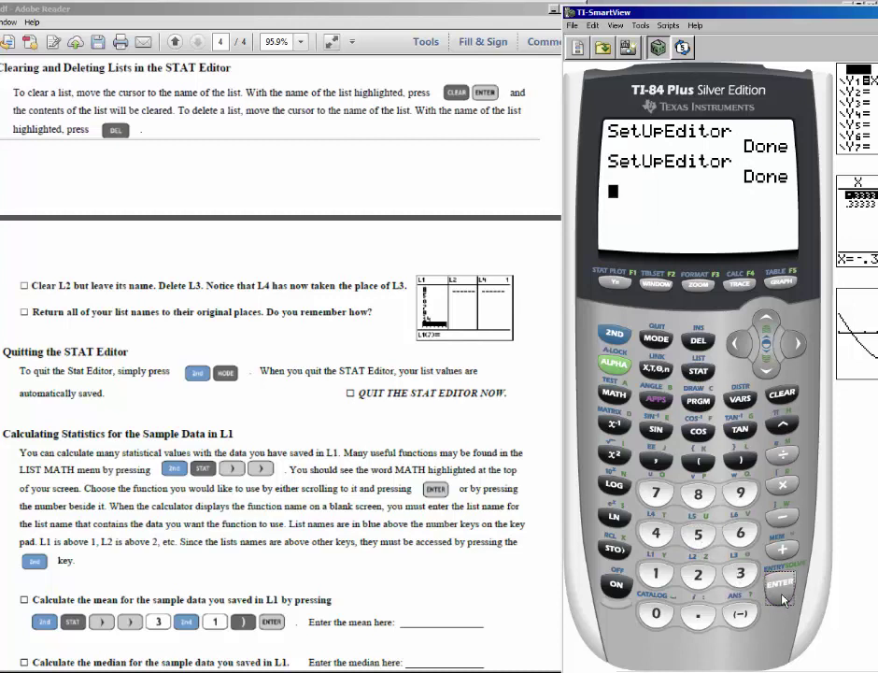
pyautogui.click(700, 374)
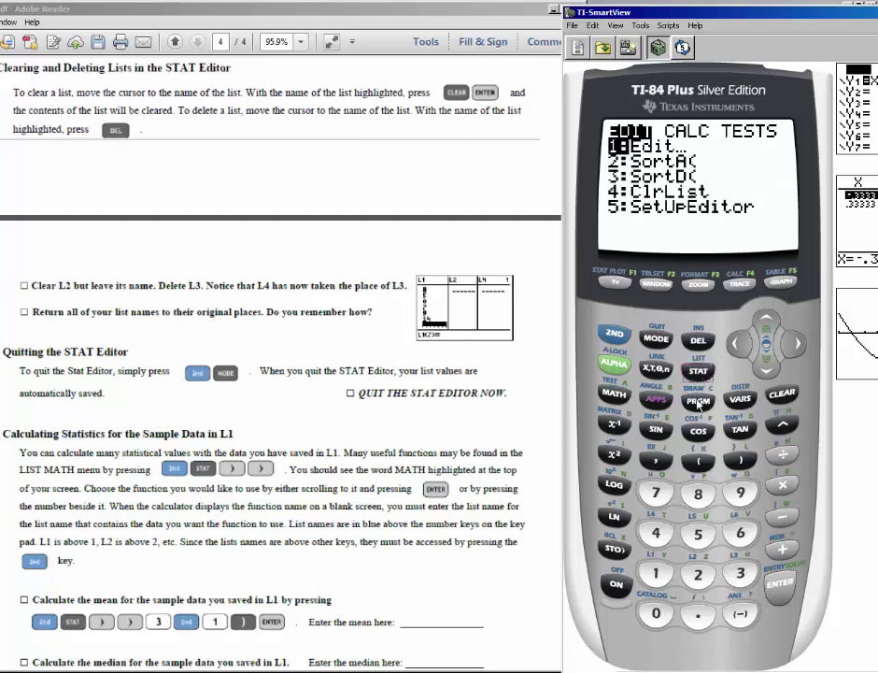
pyautogui.click(659, 577)
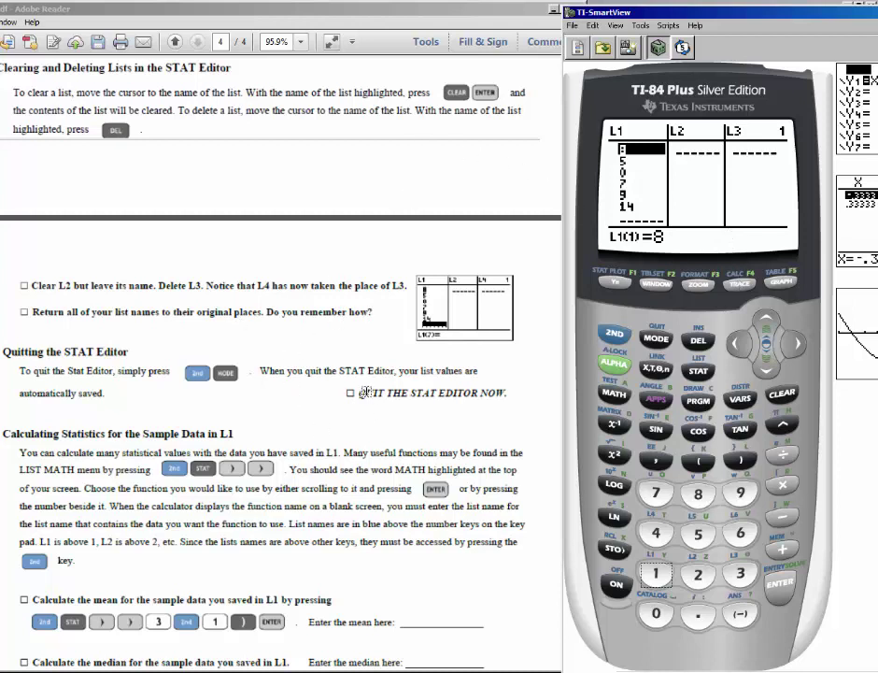
# - Quit the statistics editor and bring up the LIST MATH functions
pyautogui.click(614, 339)
pyautogui.click(657, 339)
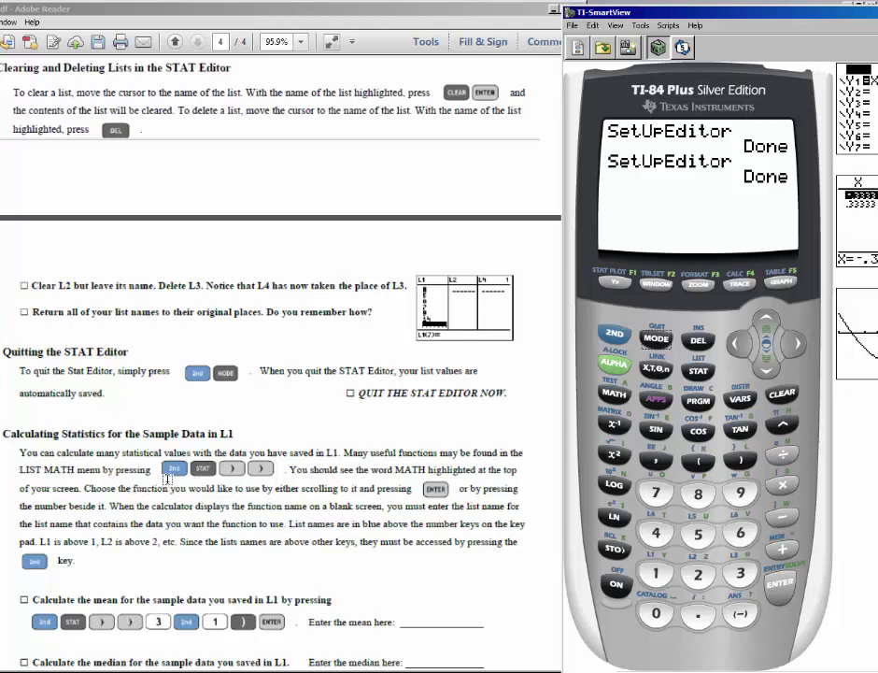
pyautogui.click(613, 334)
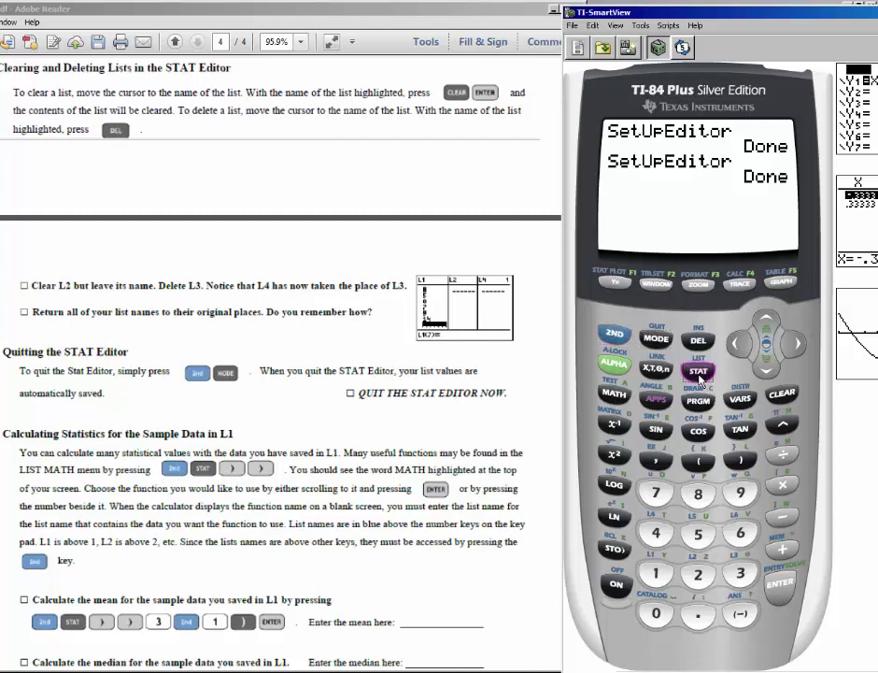
pyautogui.click(697, 379)
pyautogui.click(797, 344)
pyautogui.click(797, 344)
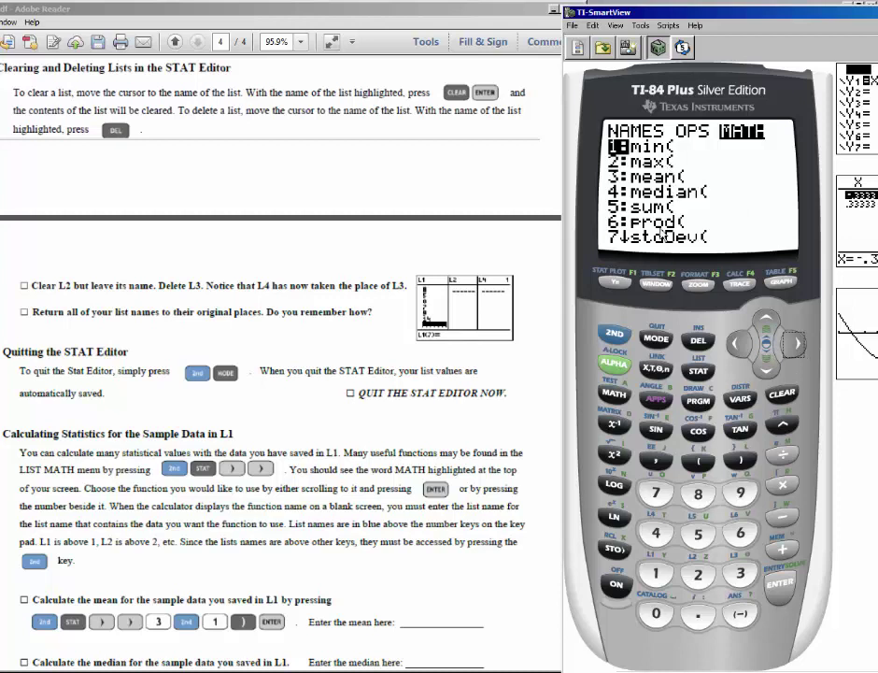
# - Look through the available LIST MATH functions, from min to variance
pyautogui.click(767, 372)
pyautogui.click(767, 372)
pyautogui.click(767, 372)
pyautogui.click(767, 371)
pyautogui.click(767, 371)
pyautogui.click(767, 372)
pyautogui.click(767, 372)
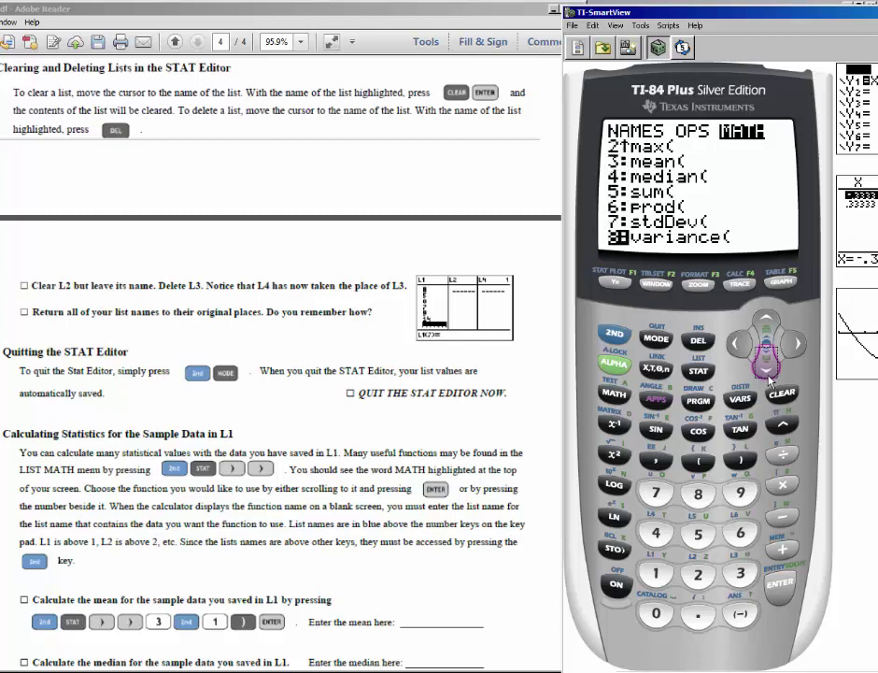
pyautogui.click(767, 371)
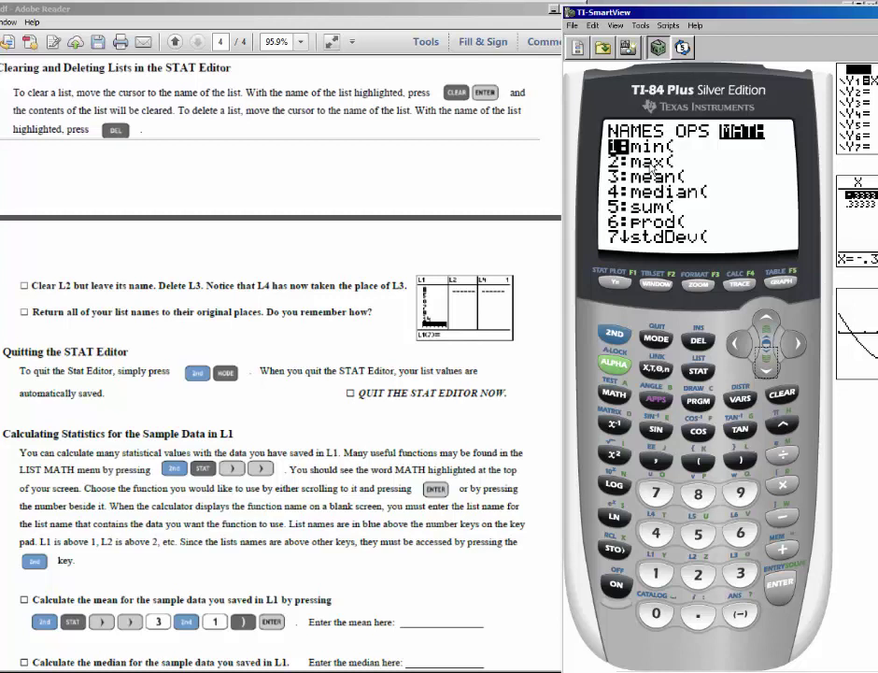
pyautogui.click(768, 371)
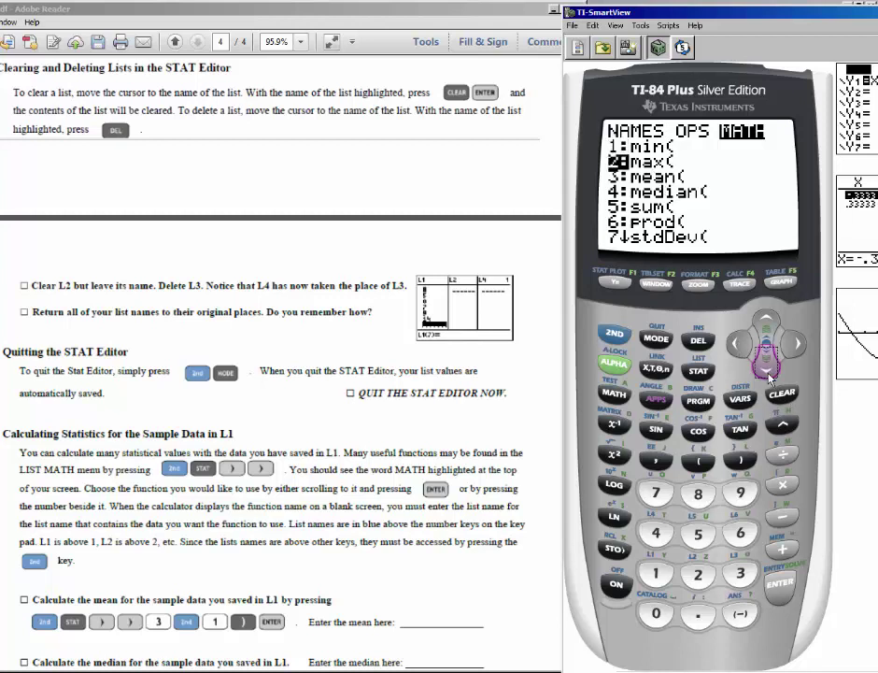
pyautogui.click(767, 371)
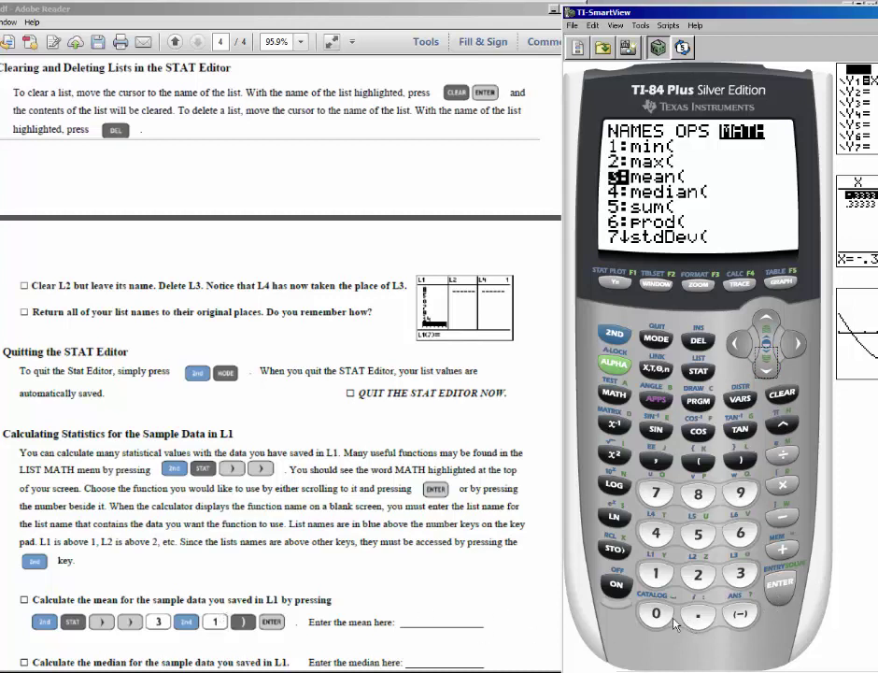
# - Calculate the mean of the data in list L1 with mean(L1)
pyautogui.click(746, 578)
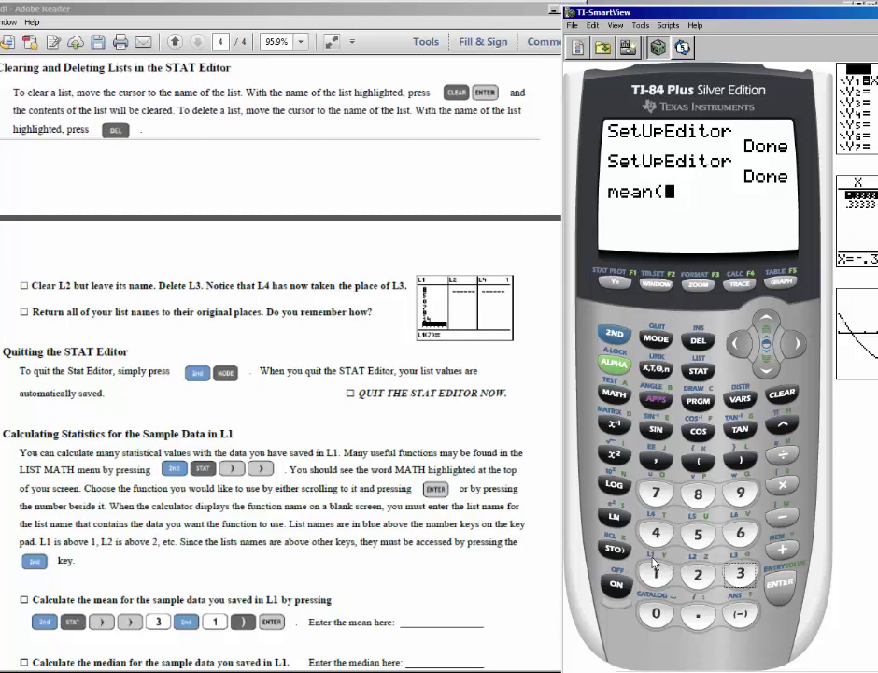
pyautogui.click(615, 334)
pyautogui.click(658, 573)
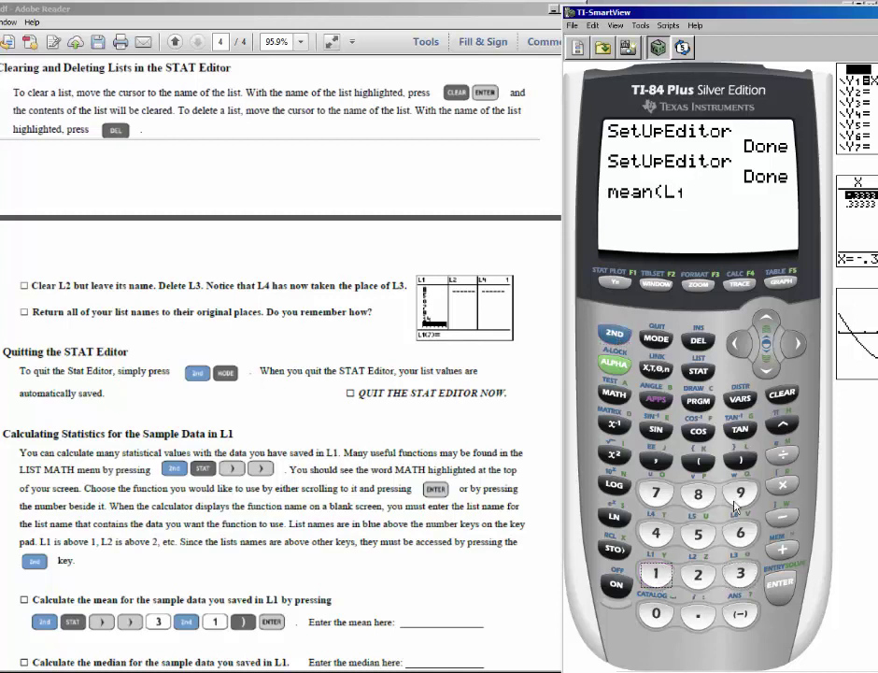
pyautogui.click(742, 461)
pyautogui.click(783, 585)
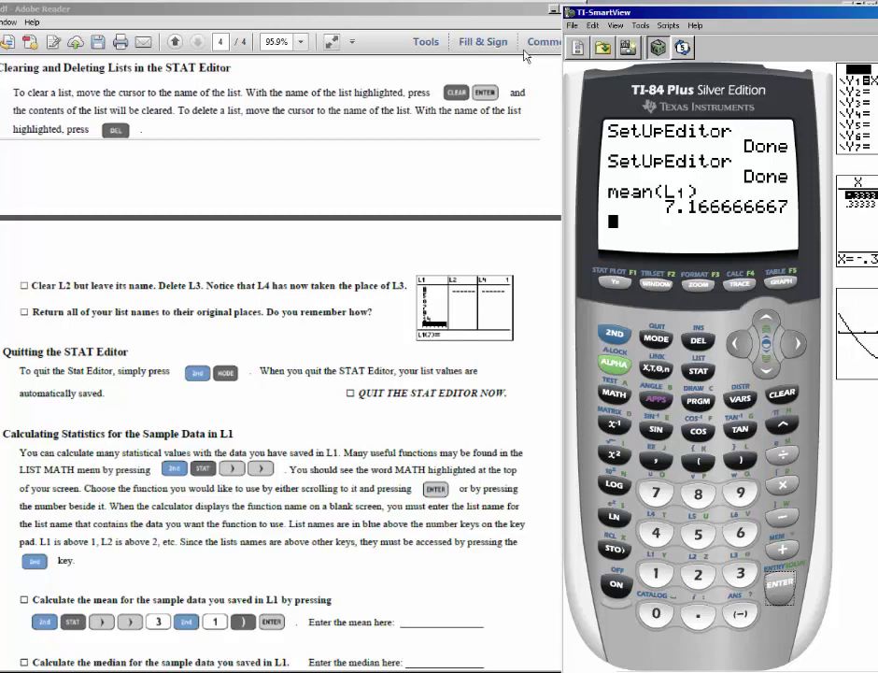
# - Calculate the median of the data in list L1 with median(L1), following the worksheet's median exercise
pyautogui.click(374, 12)
pyautogui.moveTo(374, 12); pyautogui.dragTo(359, 12)
pyautogui.moveTo(492, 16); pyautogui.dragTo(495, 16)
pyautogui.moveTo(564, 504); pyautogui.dragTo(565, 590)
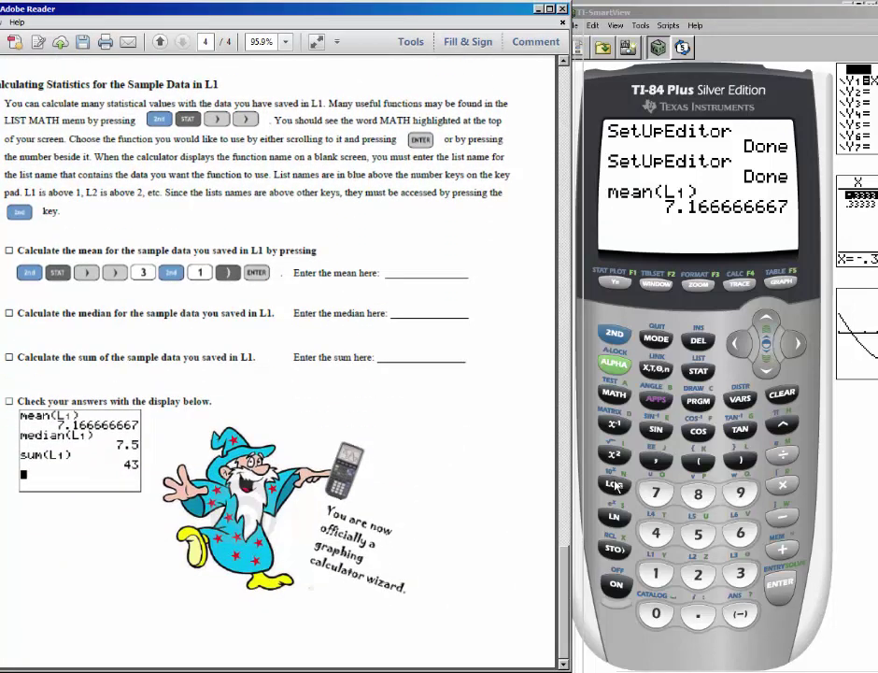
pyautogui.click(615, 337)
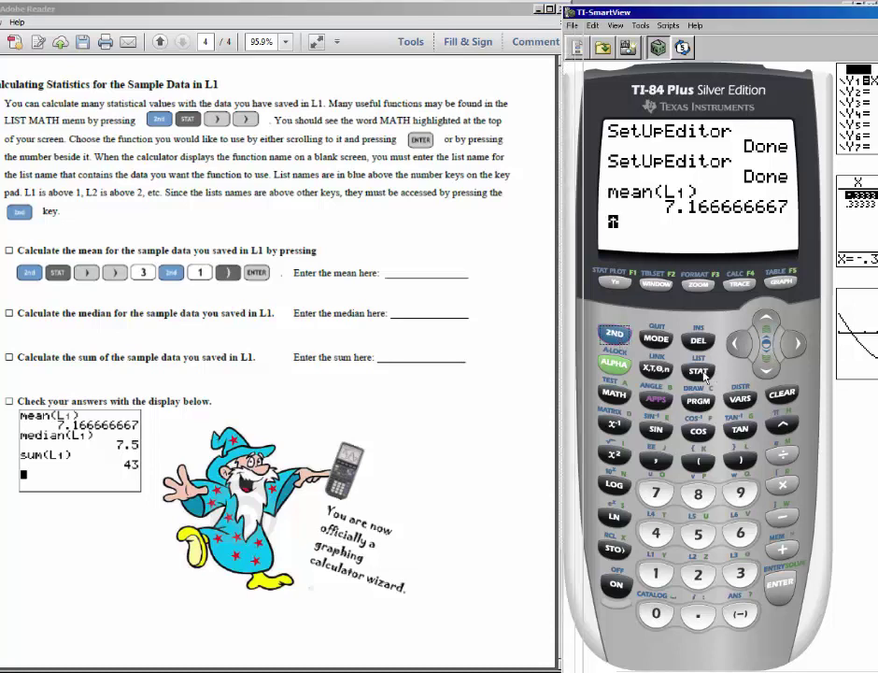
pyautogui.click(700, 373)
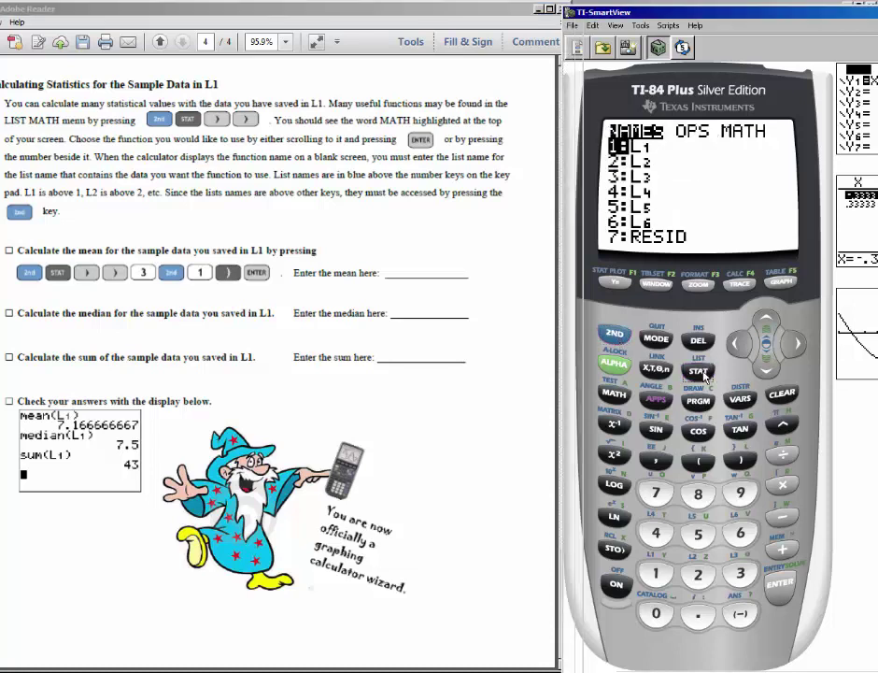
pyautogui.click(795, 346)
pyautogui.click(796, 347)
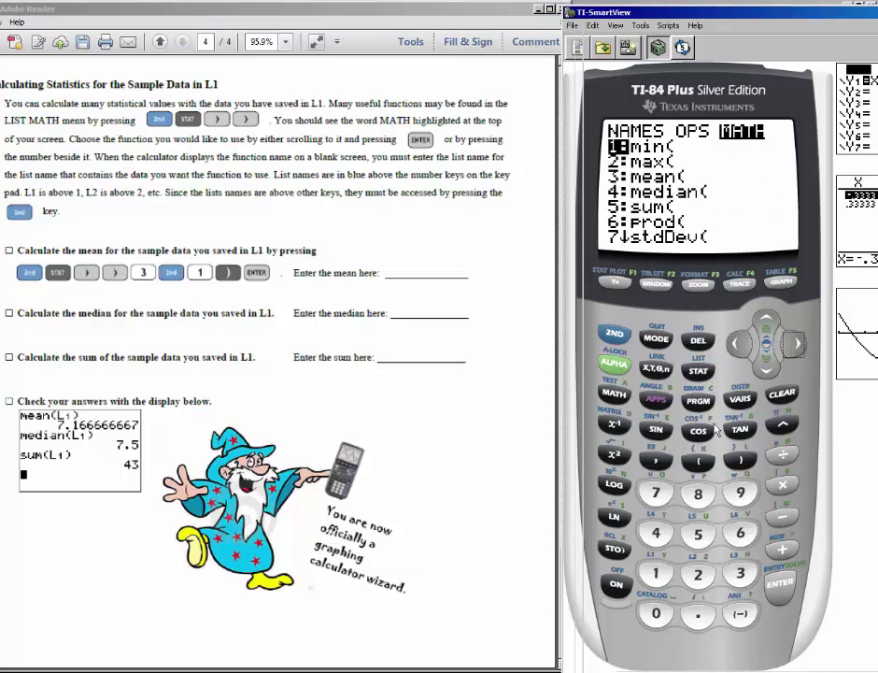
pyautogui.click(657, 537)
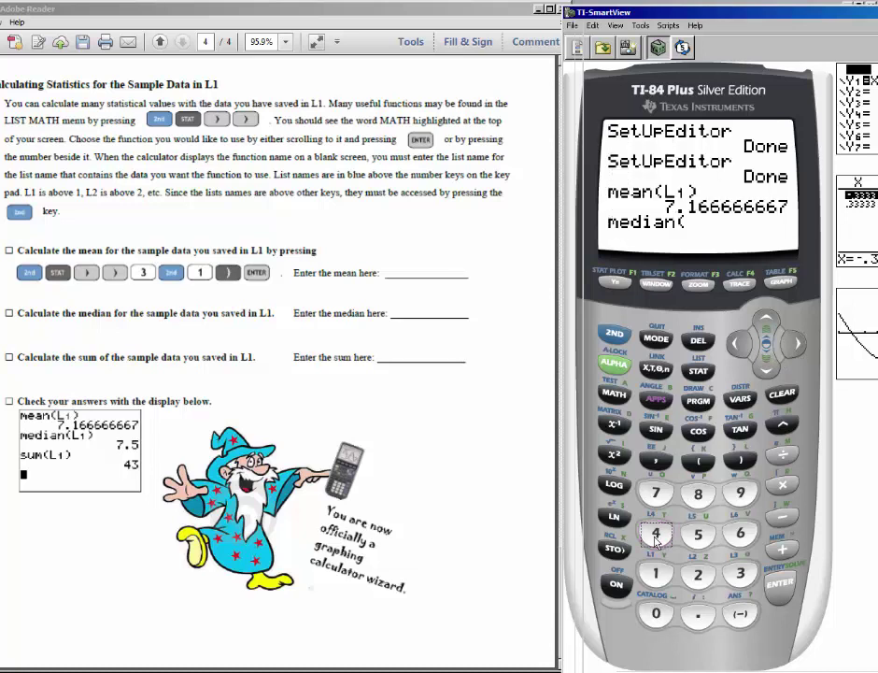
pyautogui.click(614, 334)
pyautogui.click(658, 575)
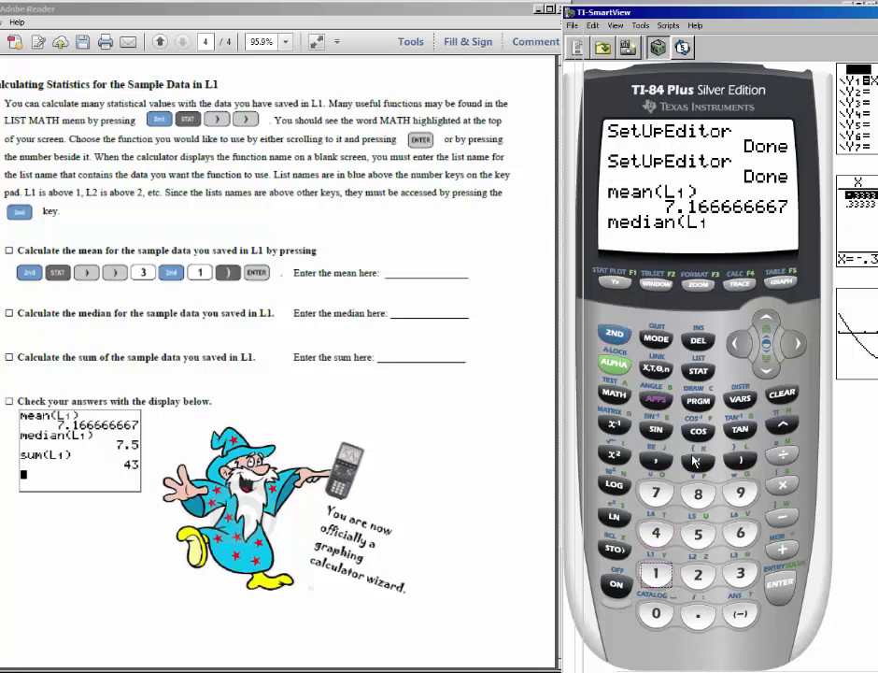
pyautogui.click(745, 461)
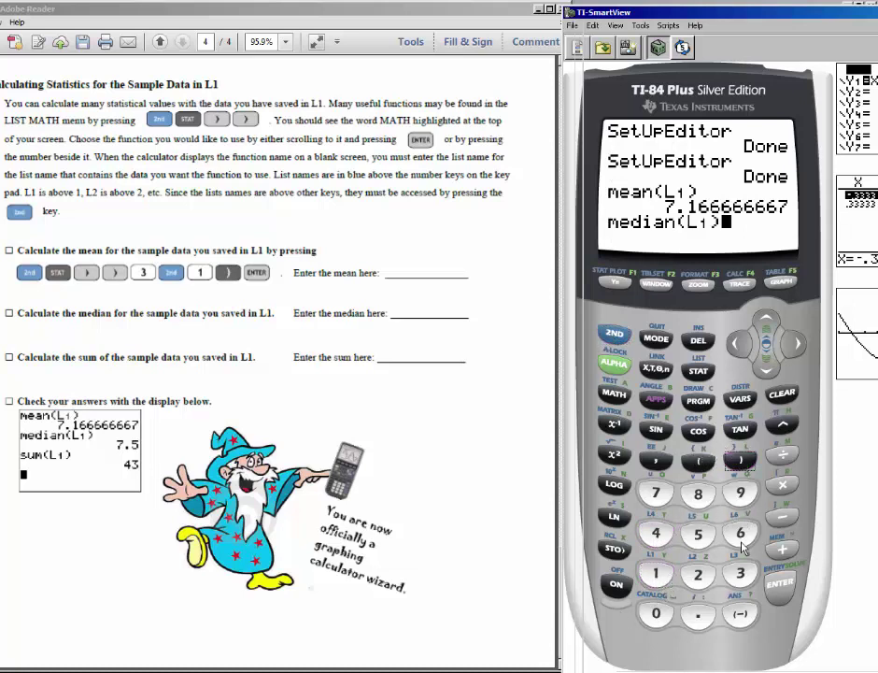
pyautogui.click(781, 587)
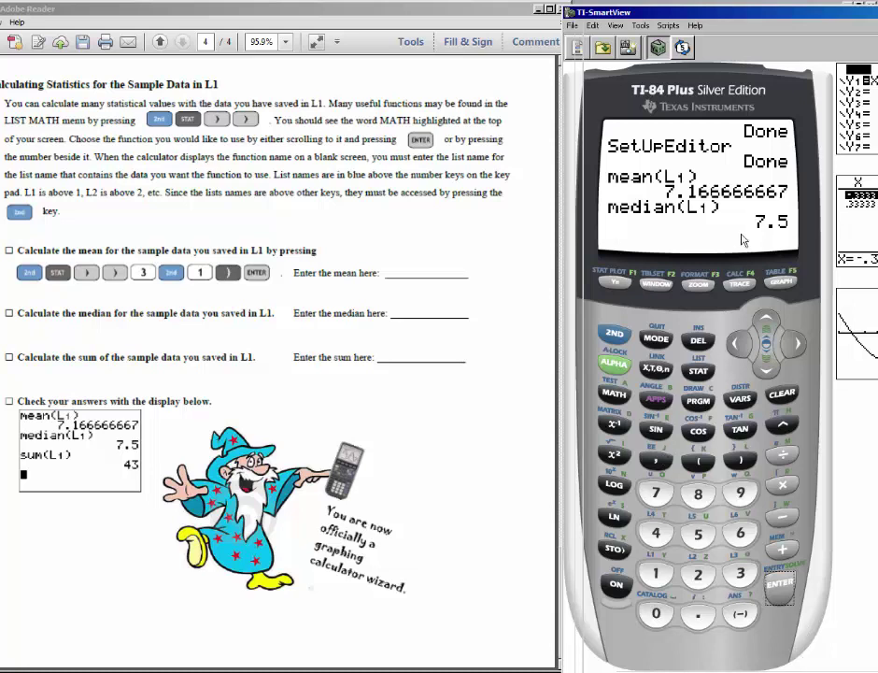
# - Calculate the sum of the data in list L1 with sum(L1)
pyautogui.click(612, 334)
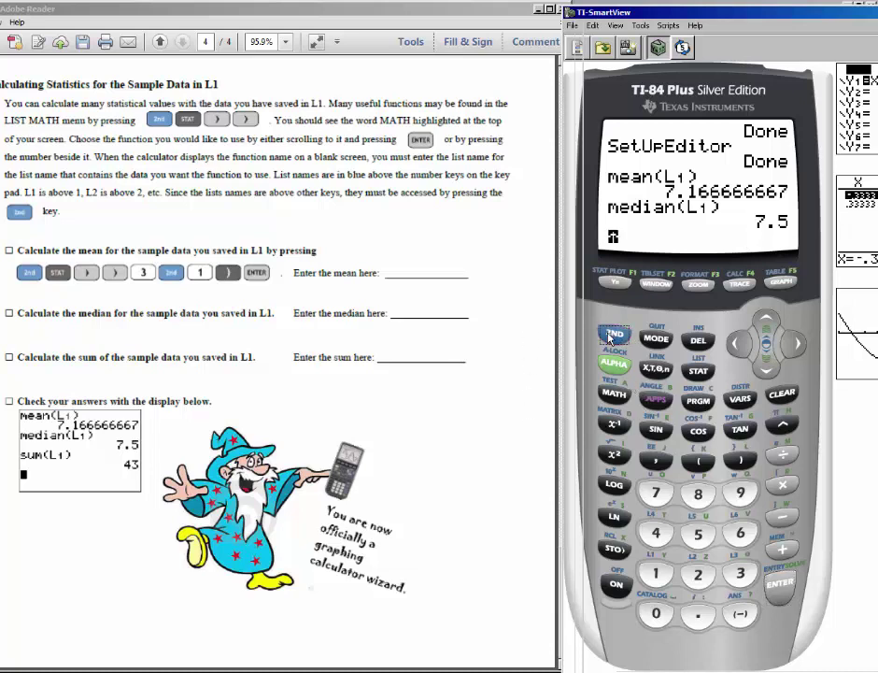
pyautogui.click(701, 372)
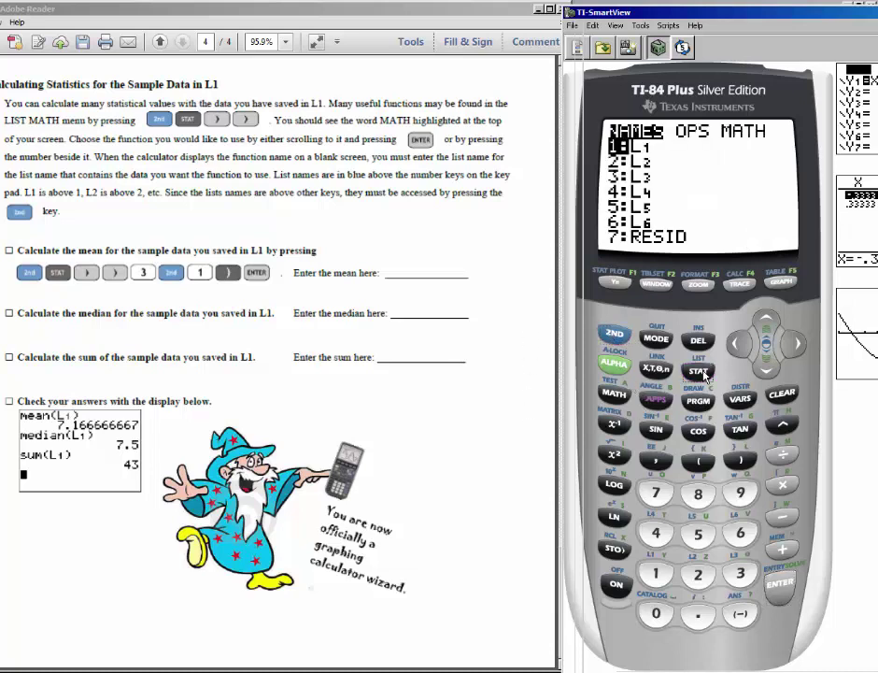
pyautogui.click(796, 344)
pyautogui.click(796, 344)
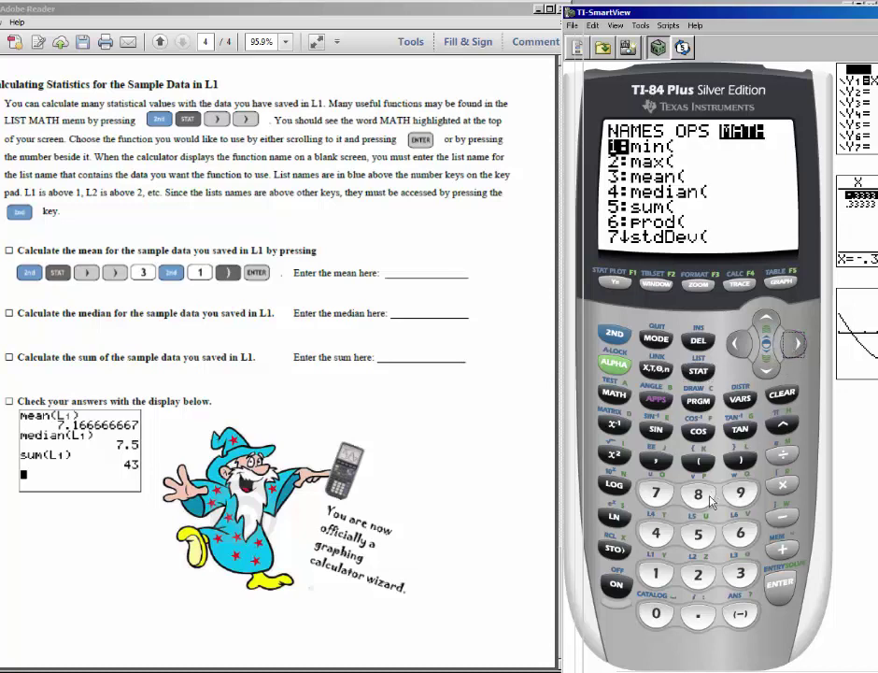
pyautogui.click(699, 536)
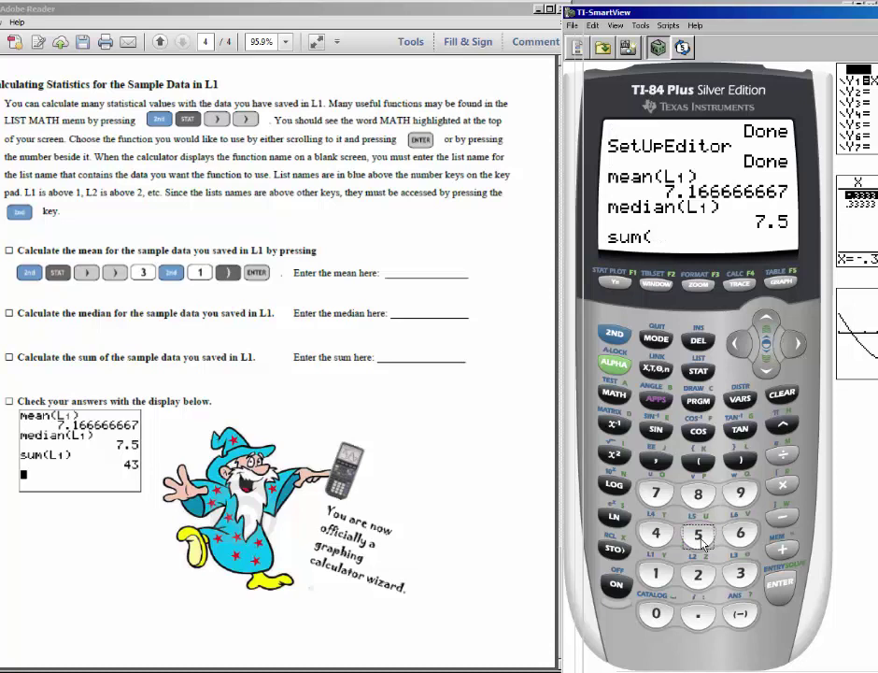
pyautogui.press('shift')
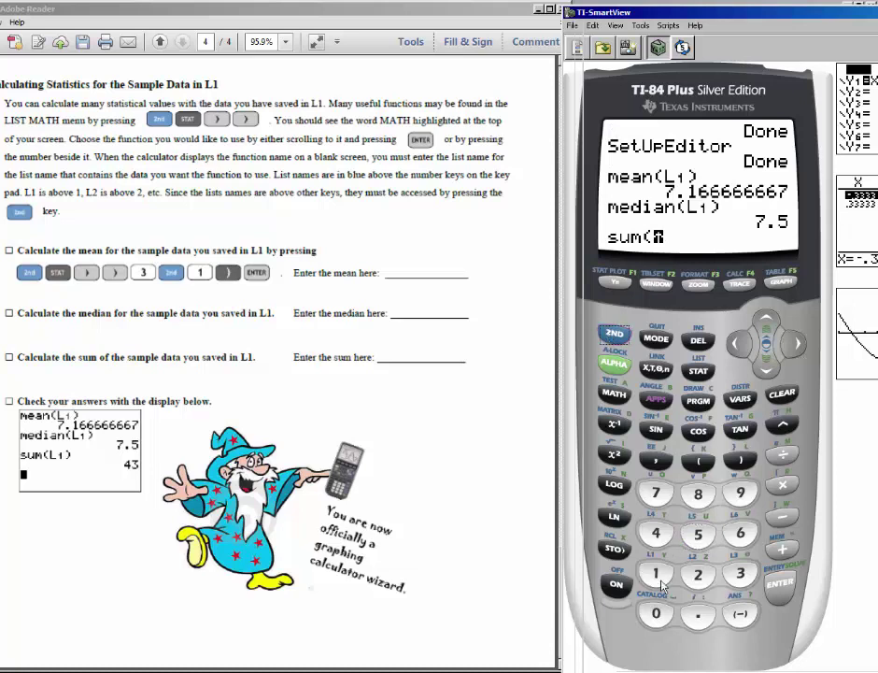
pyautogui.click(654, 574)
pyautogui.write(')')
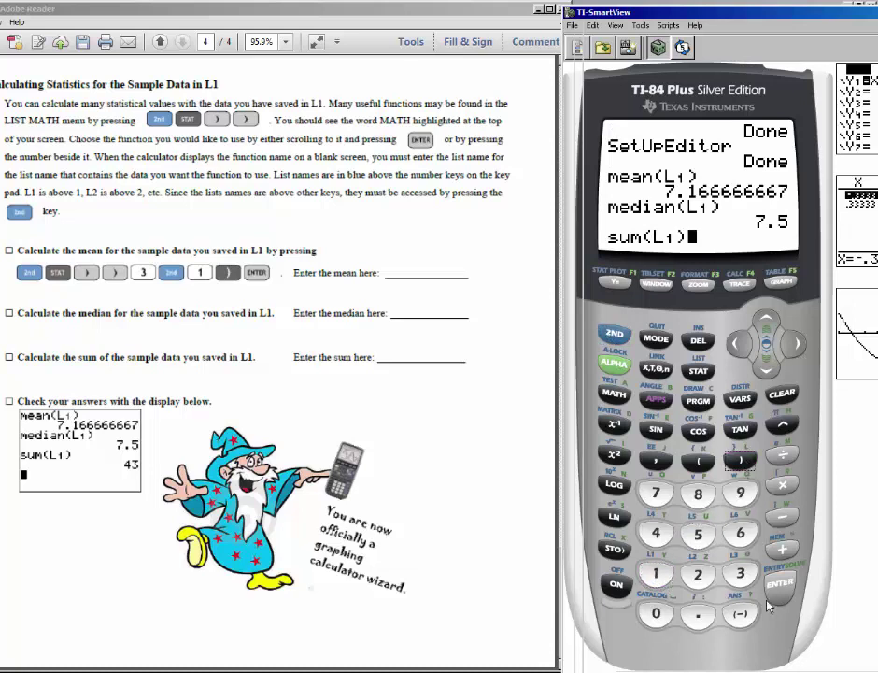
pyautogui.click(788, 584)
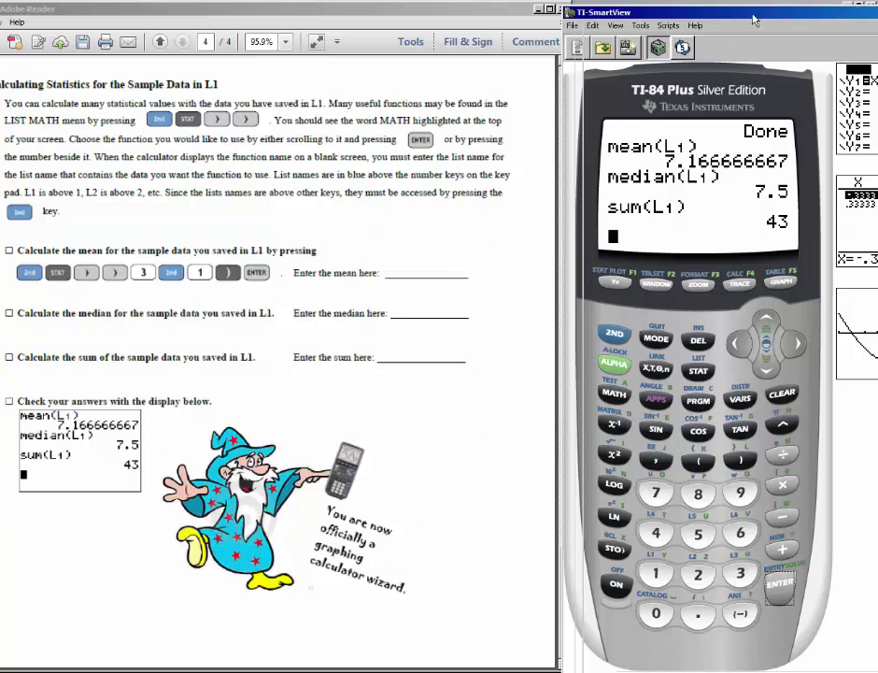
pyautogui.moveTo(811, 17)
pyautogui.mouseDown()
pyautogui.moveTo(766, 17)
pyautogui.moveTo(812, 14)
pyautogui.mouseUp()
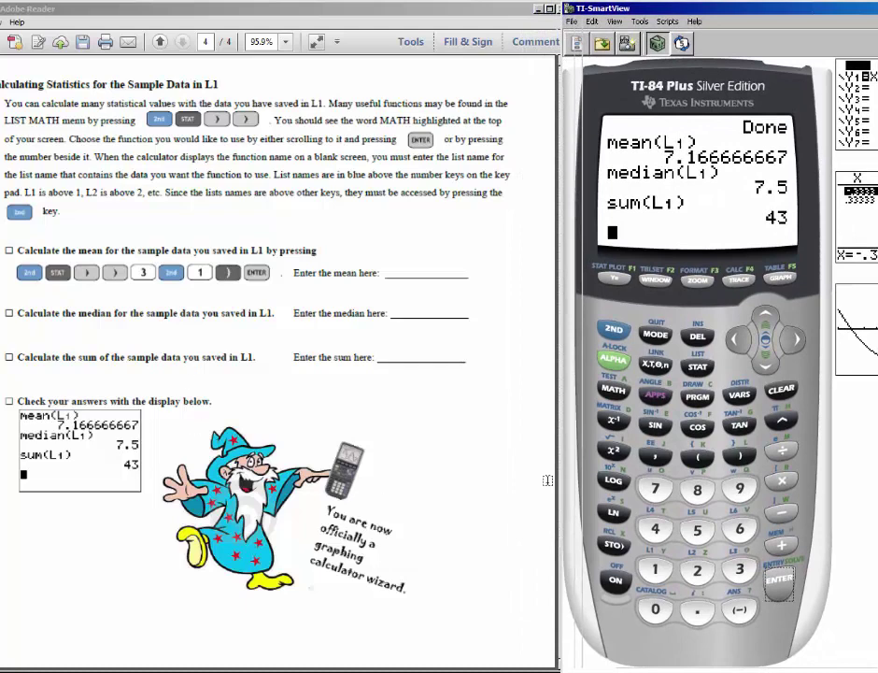